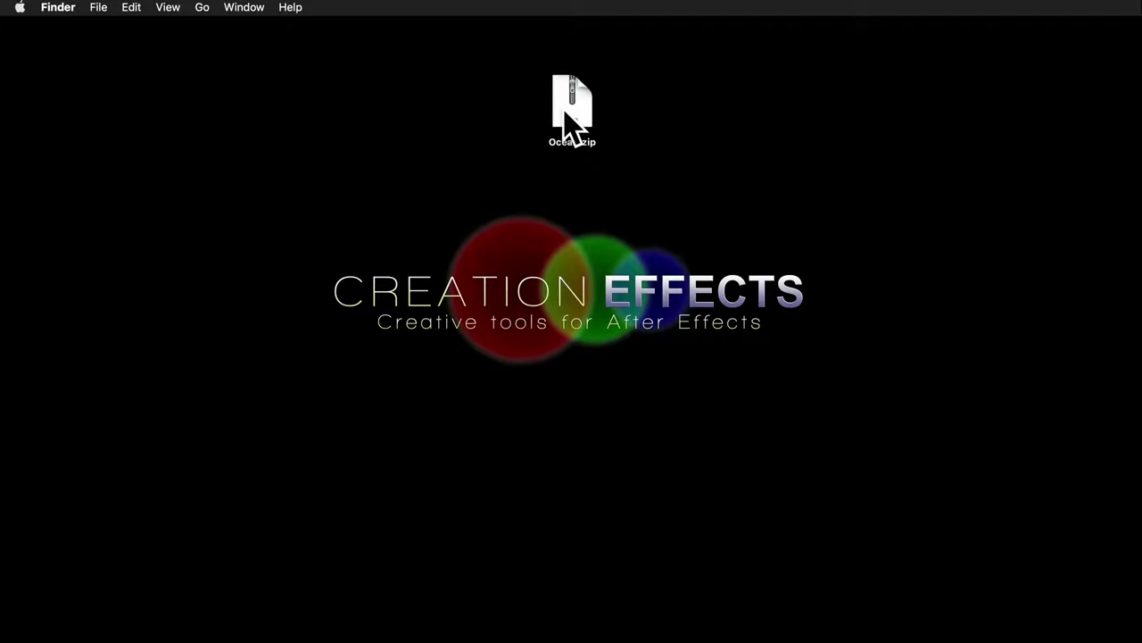
Step: Extract the Ocean.zip archive on the desktop
right_click(569, 123)
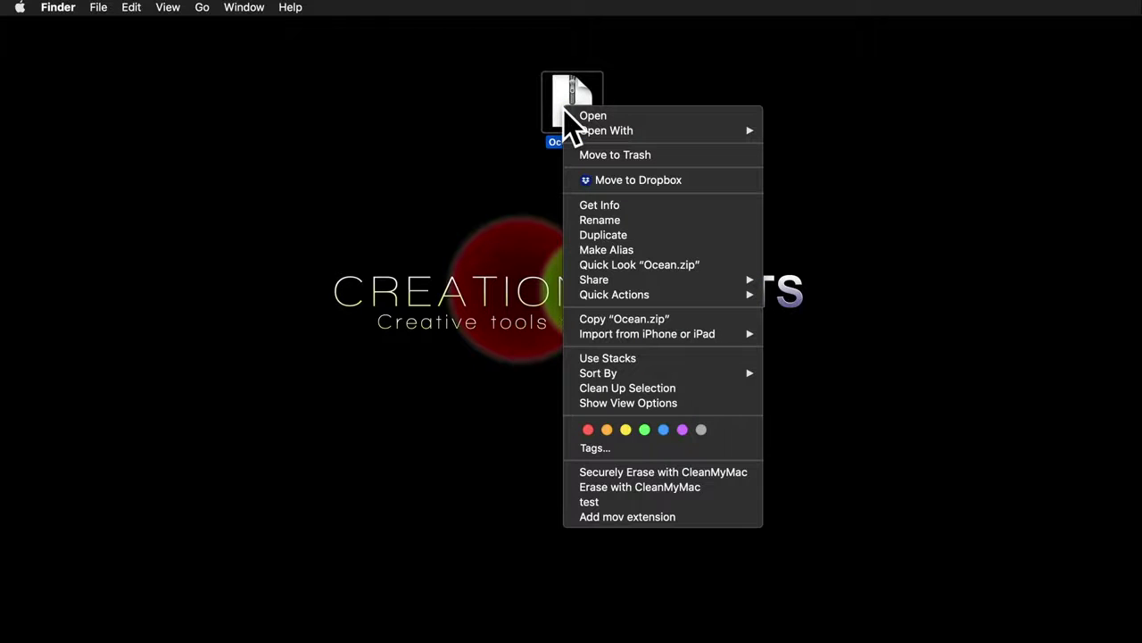
click(454, 69)
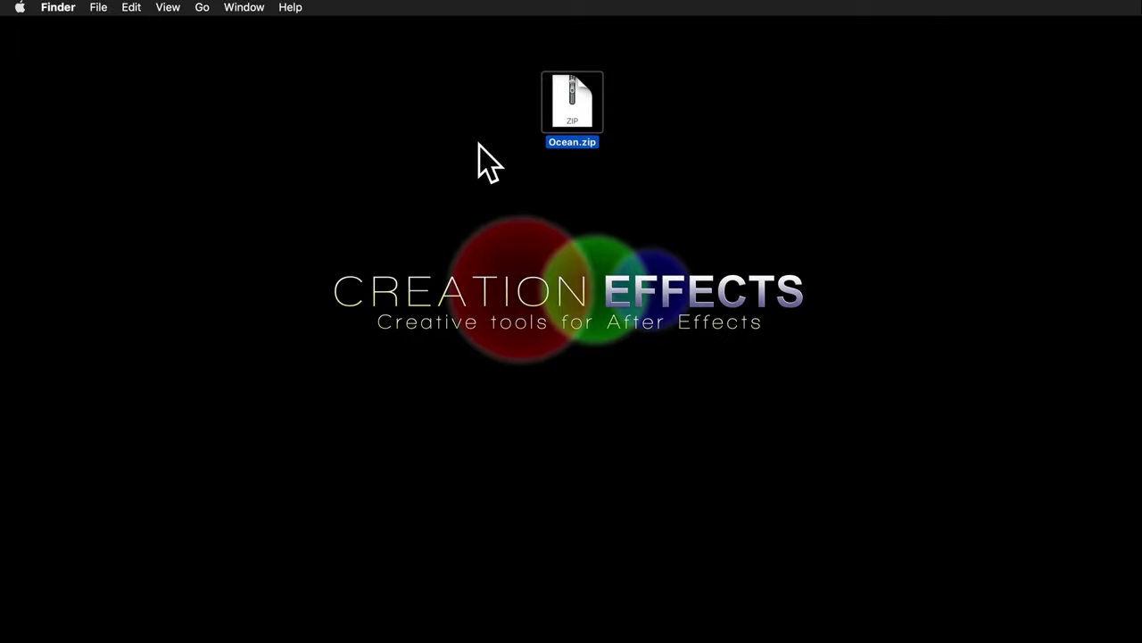
double_click(572, 128)
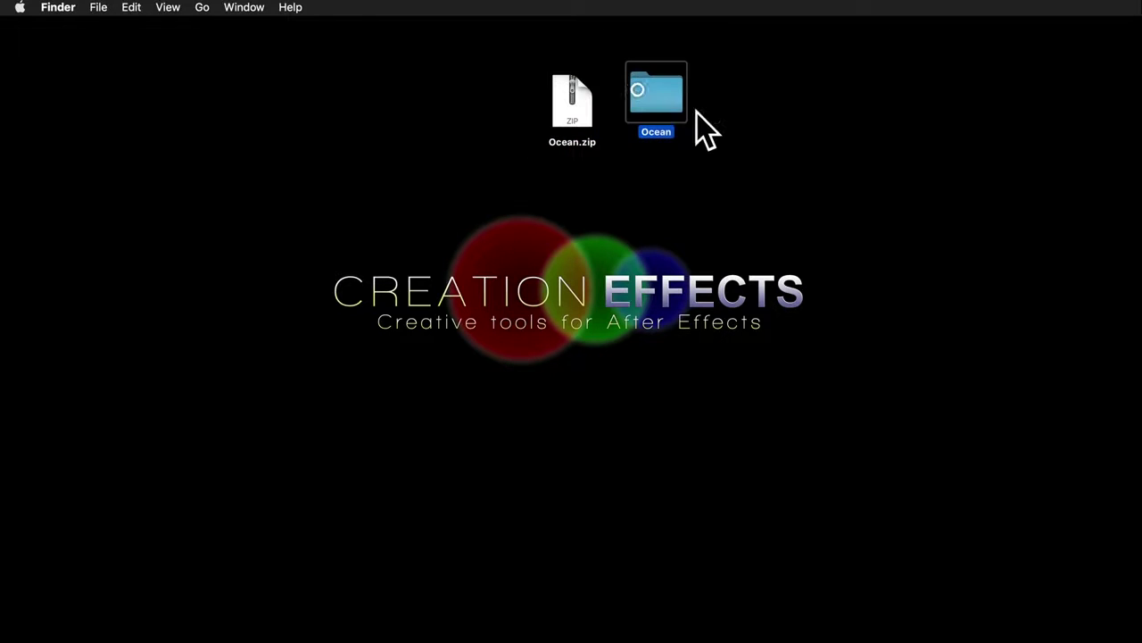
Step: Open Ocean.aep from the extracted Ocean folder in After Effects and accept converting the project to the current version
double_click(644, 96)
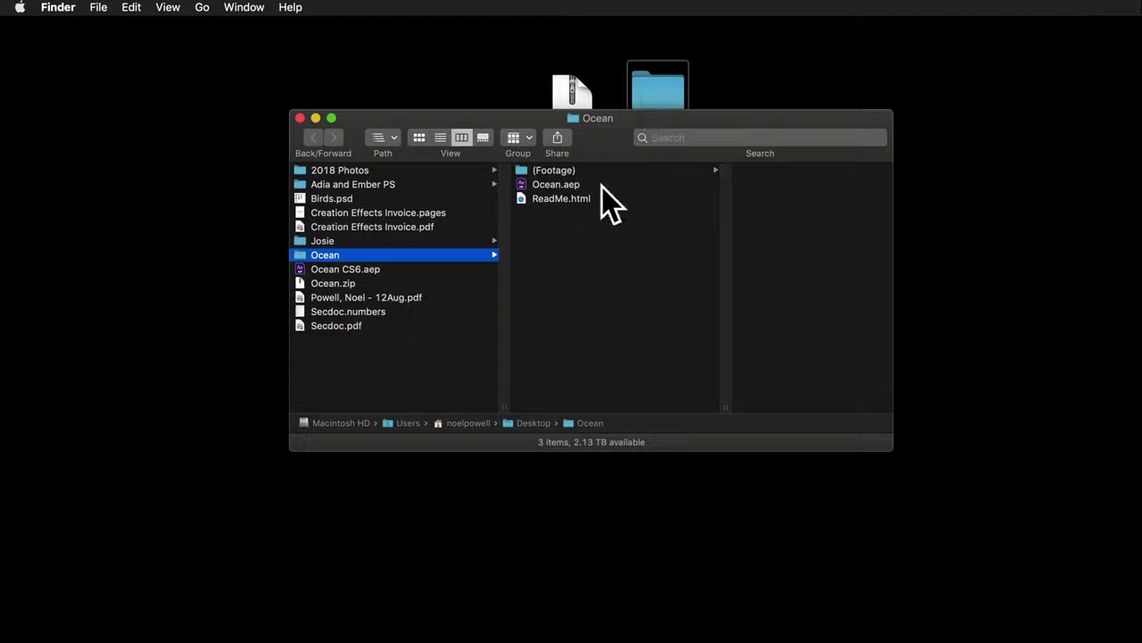
click(555, 185)
double_click(555, 185)
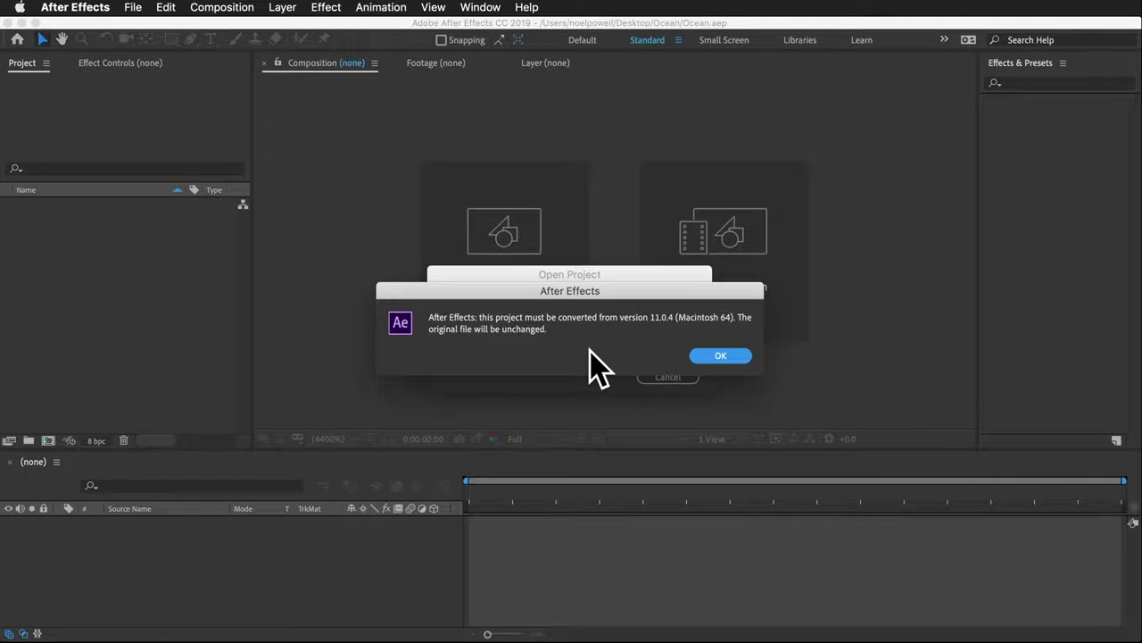
click(709, 357)
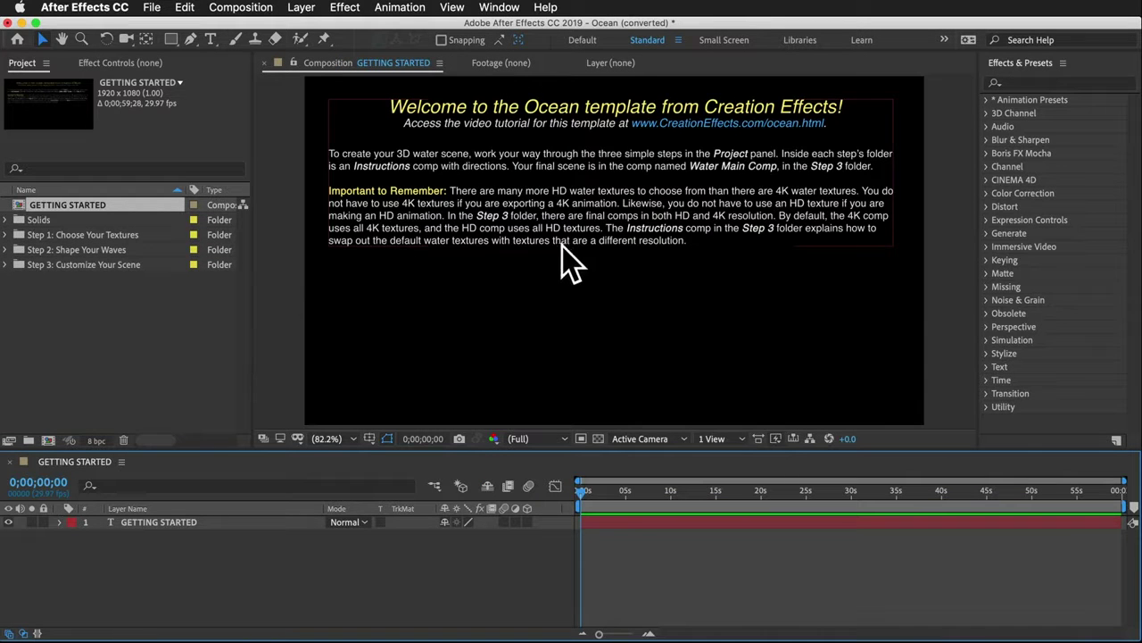
Step: Look at the INSTRUCTIONS composition inside the Step 1 folder and review the project's numbered step folders
click(7, 235)
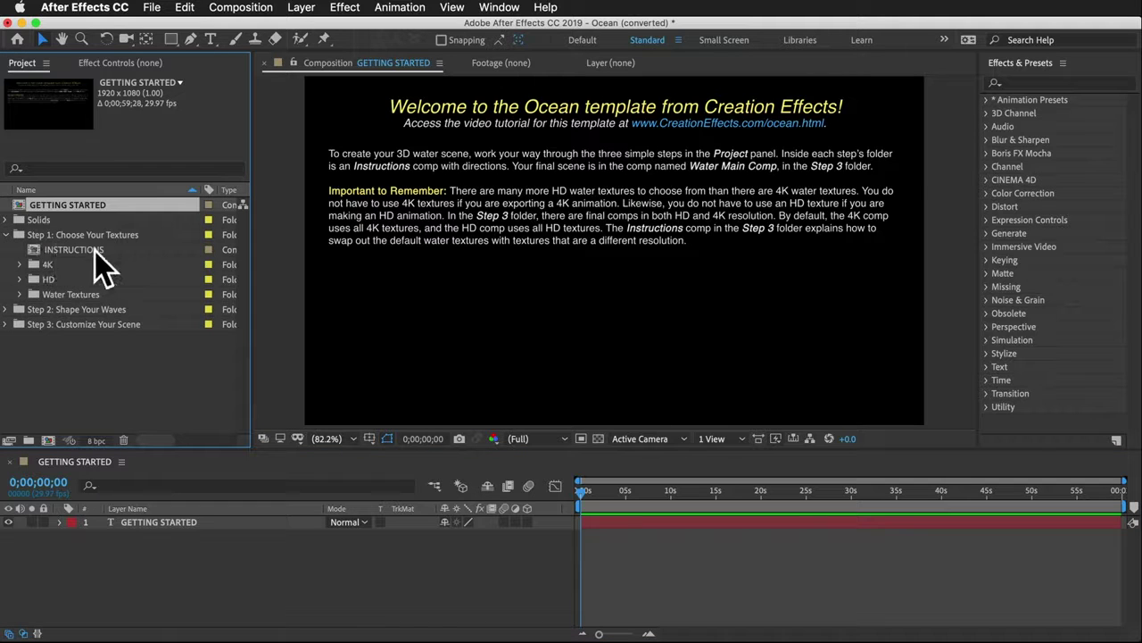
click(89, 252)
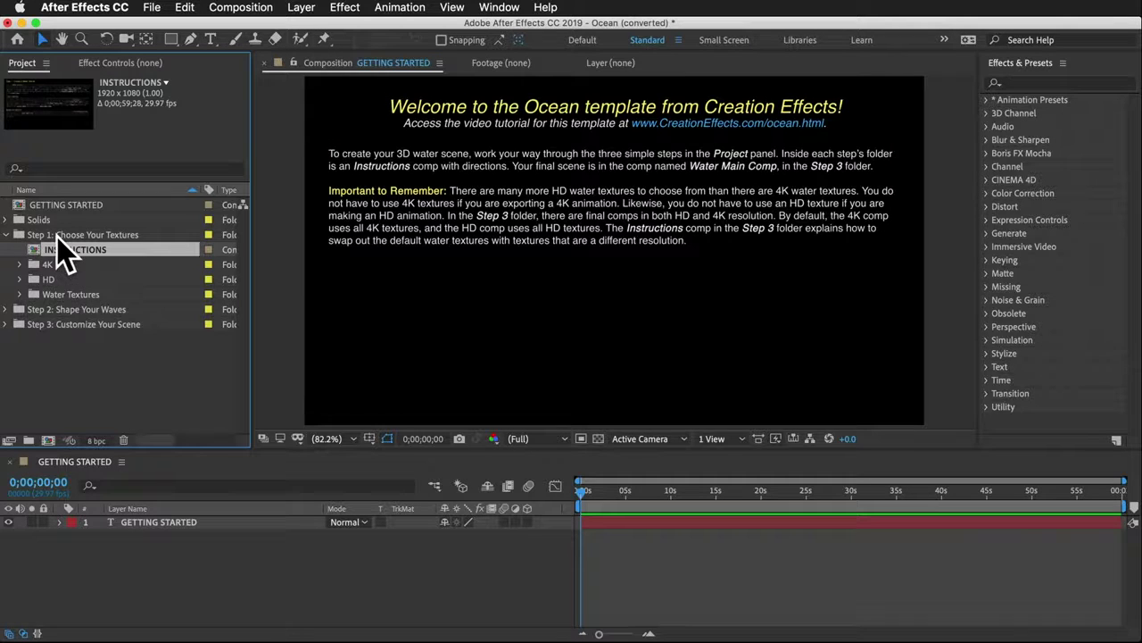
click(8, 235)
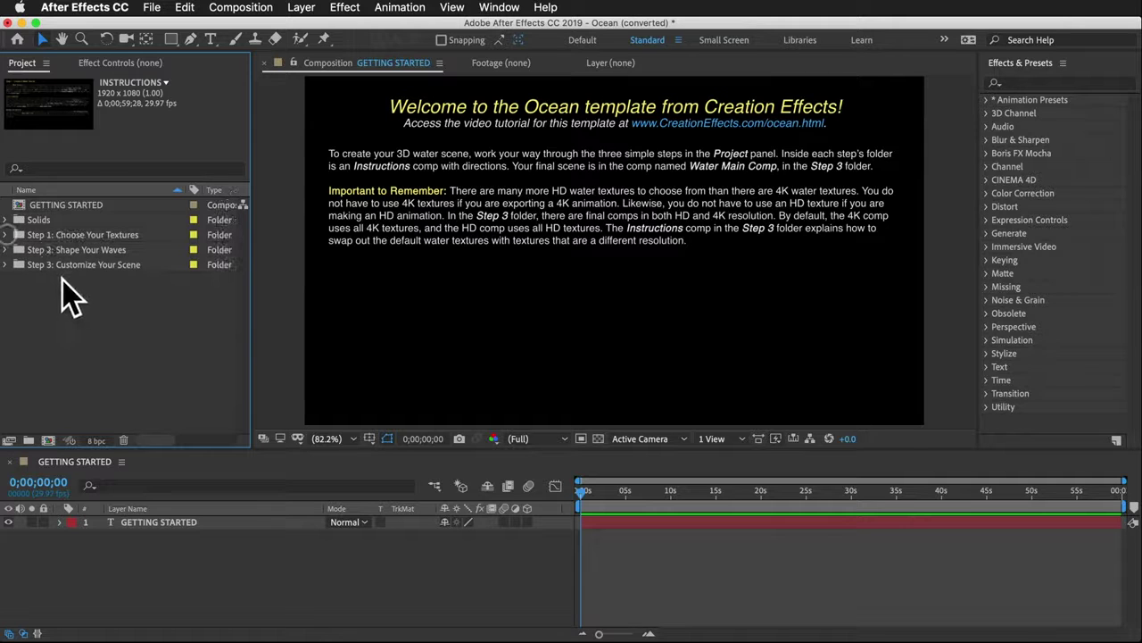
click(112, 235)
click(109, 264)
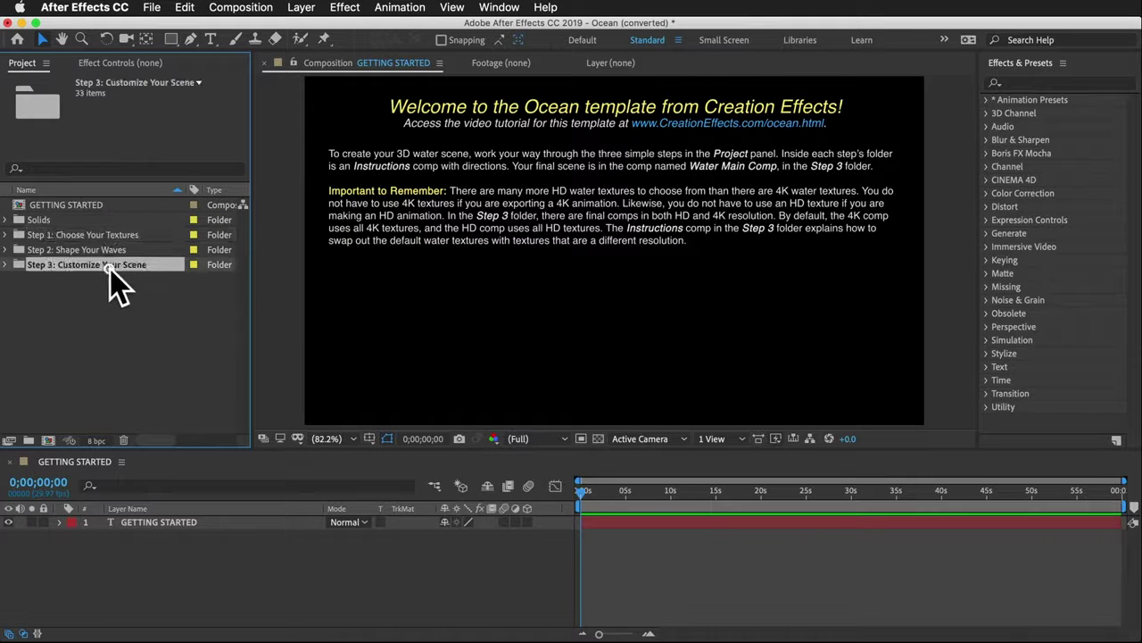
click(105, 323)
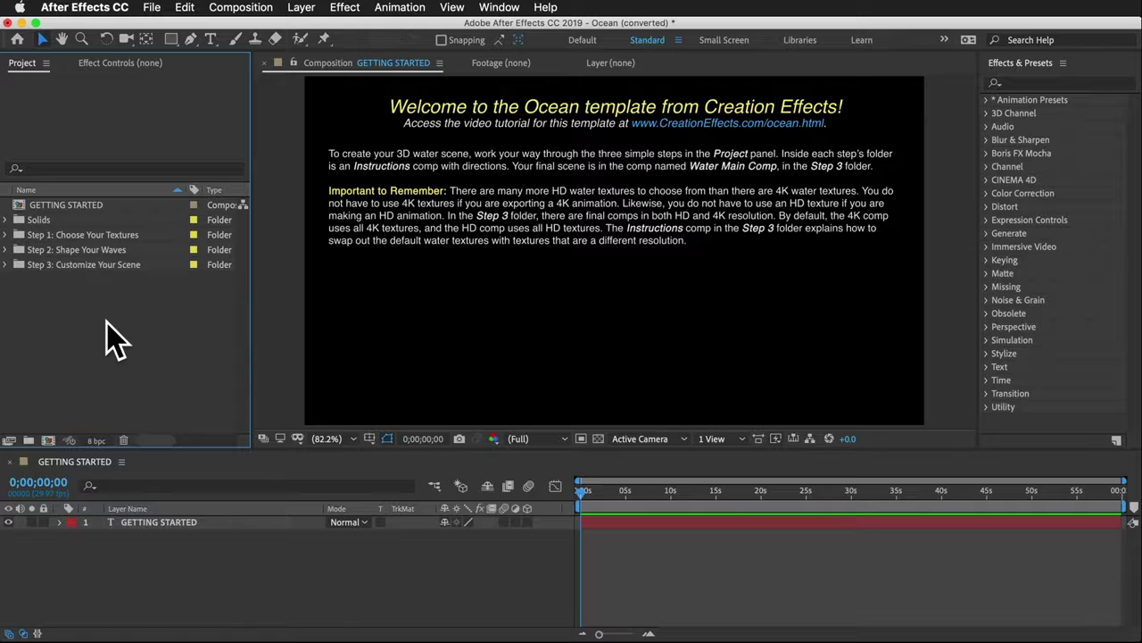
Step: Look at the Extra Effects folder in the HD folder of Step 3: Customize Your Scene, then collapse Step 3
click(6, 264)
click(20, 309)
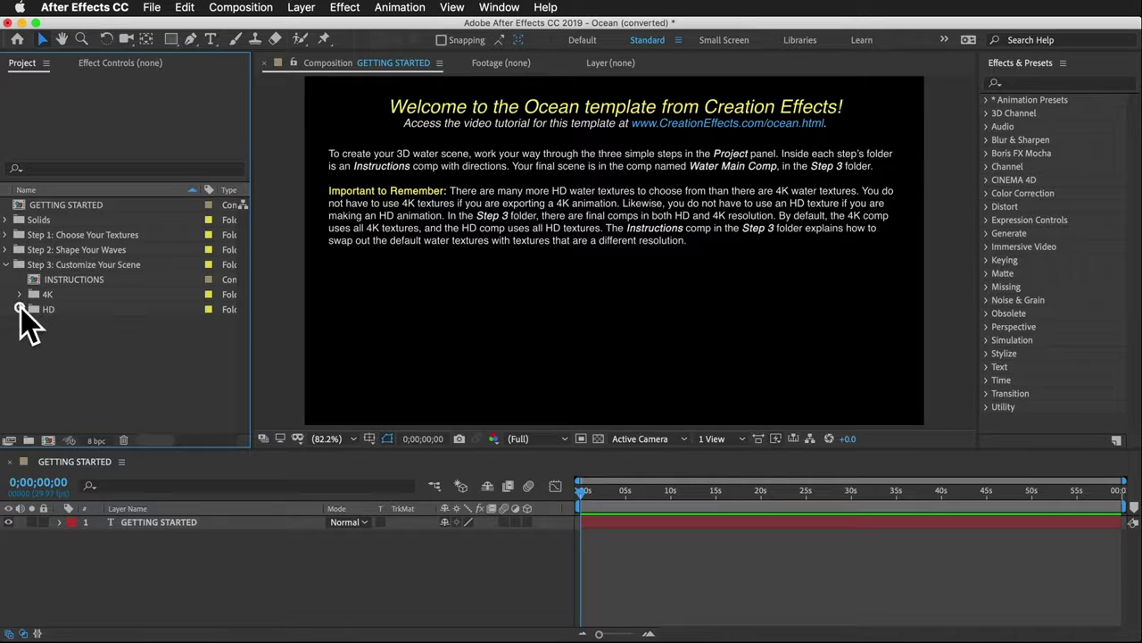
click(73, 324)
click(6, 265)
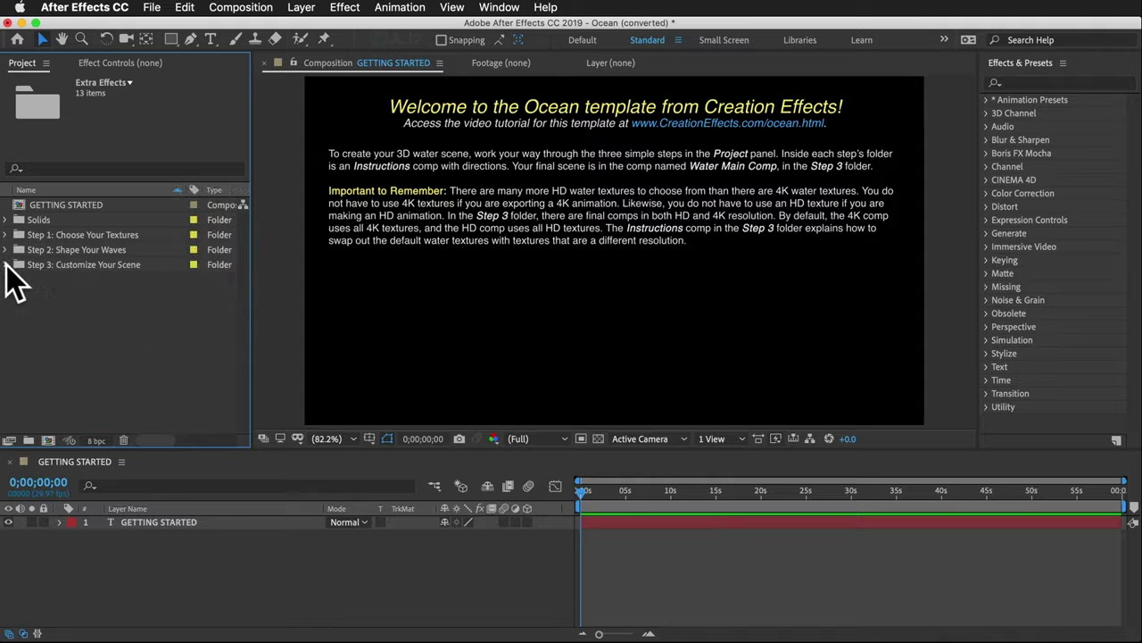
Step: Expand Water Textures in the Step 1: Choose Your Textures folder and review its Horizons, Oceans, Ponds/Lakes and Pools categories
click(75, 234)
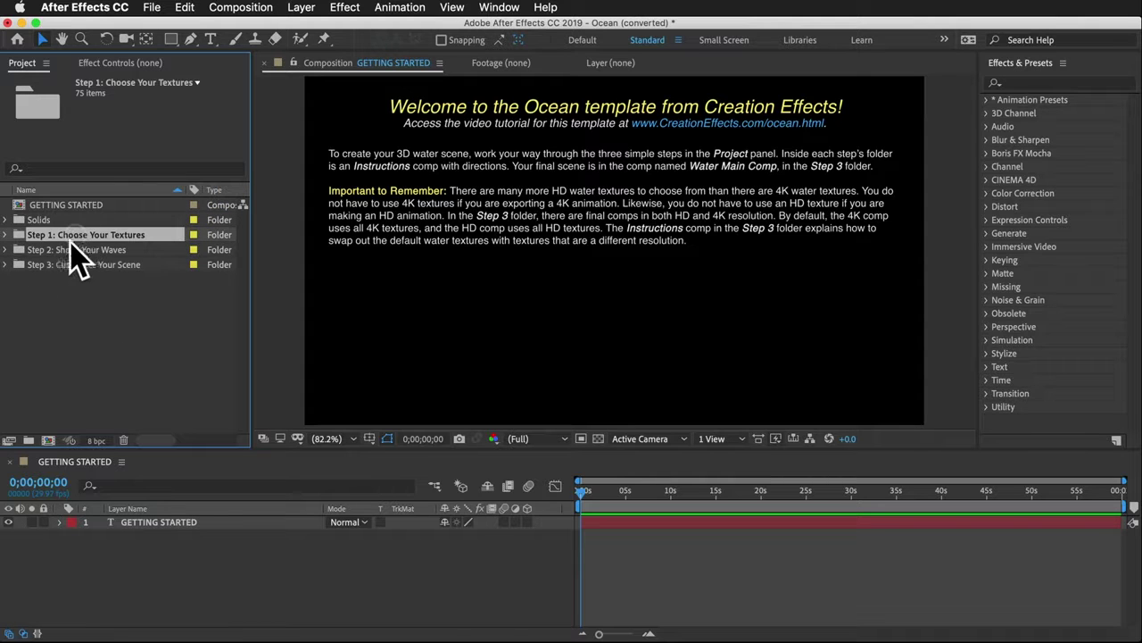
click(6, 234)
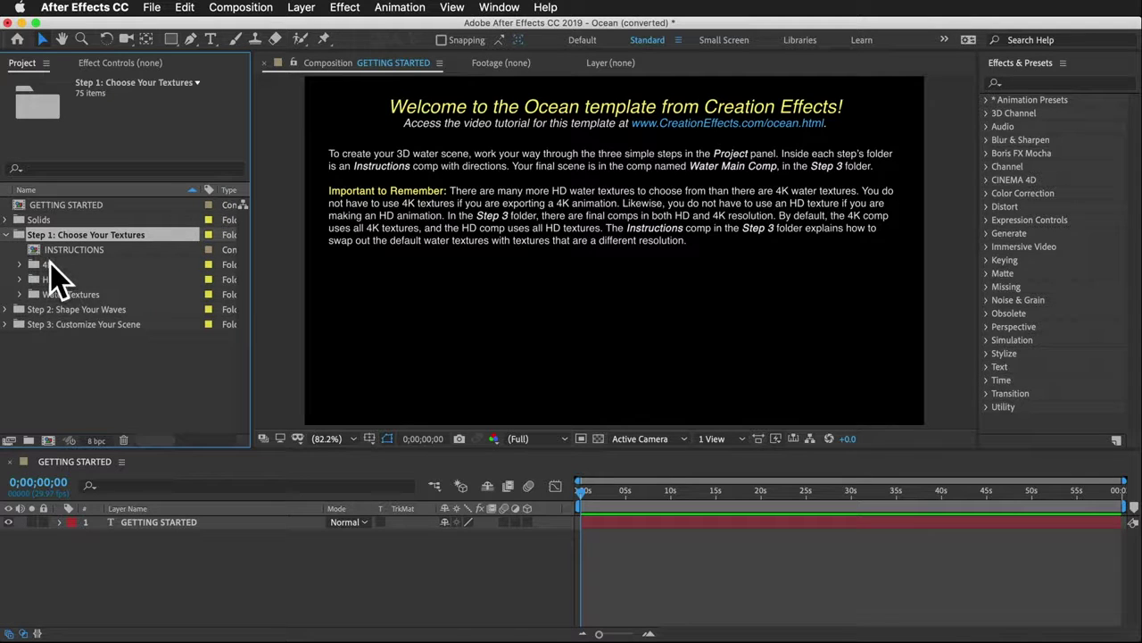
click(35, 295)
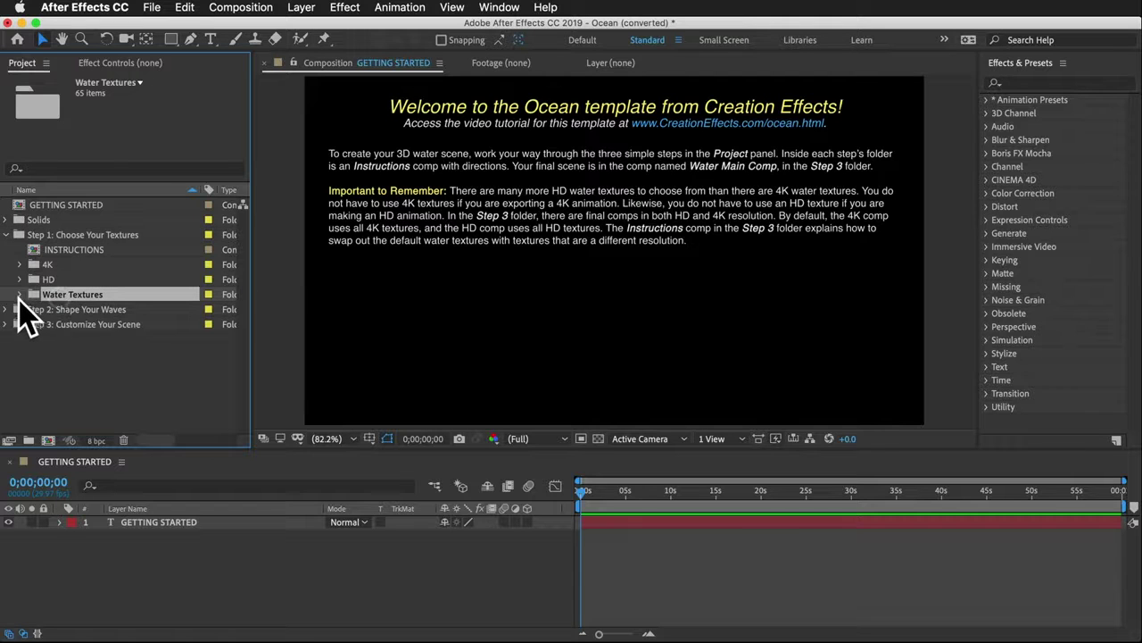
click(20, 294)
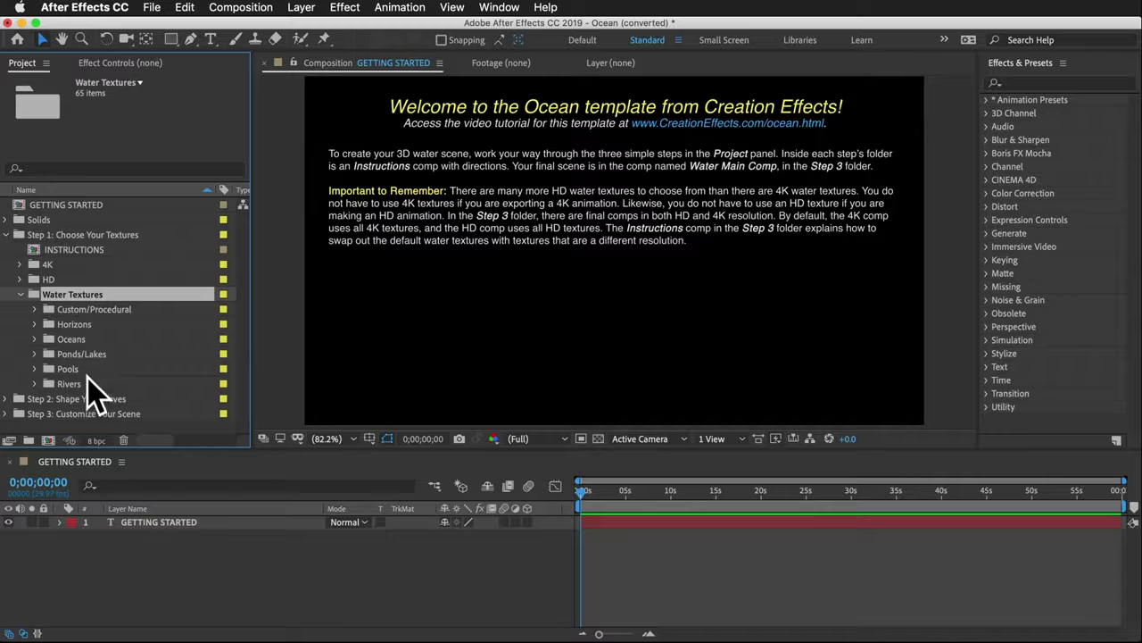
click(80, 325)
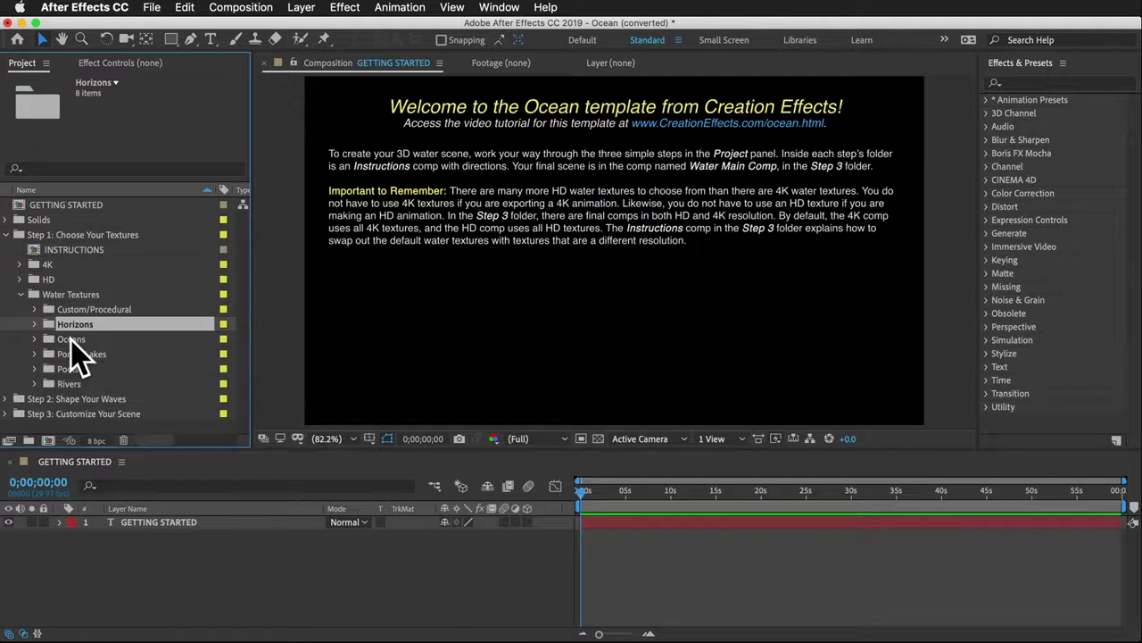
click(71, 340)
click(85, 354)
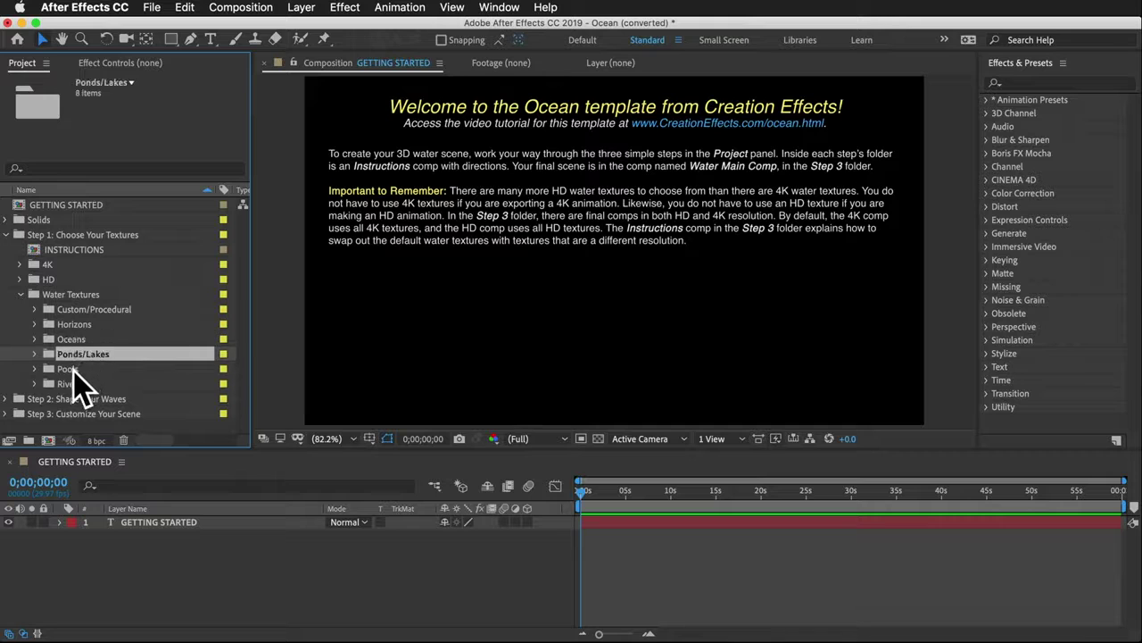
click(71, 368)
Step: Expand the Oceans folder and play the Ocean 9.mp4 and Ocean 10.mp4 clips as footage previews
click(34, 339)
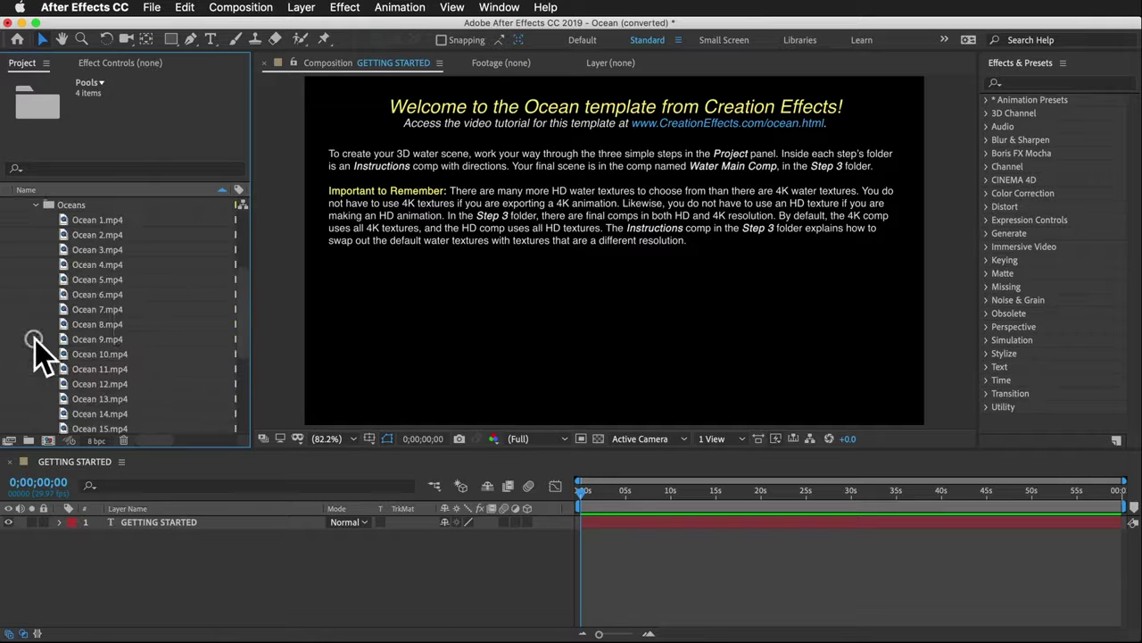
click(116, 309)
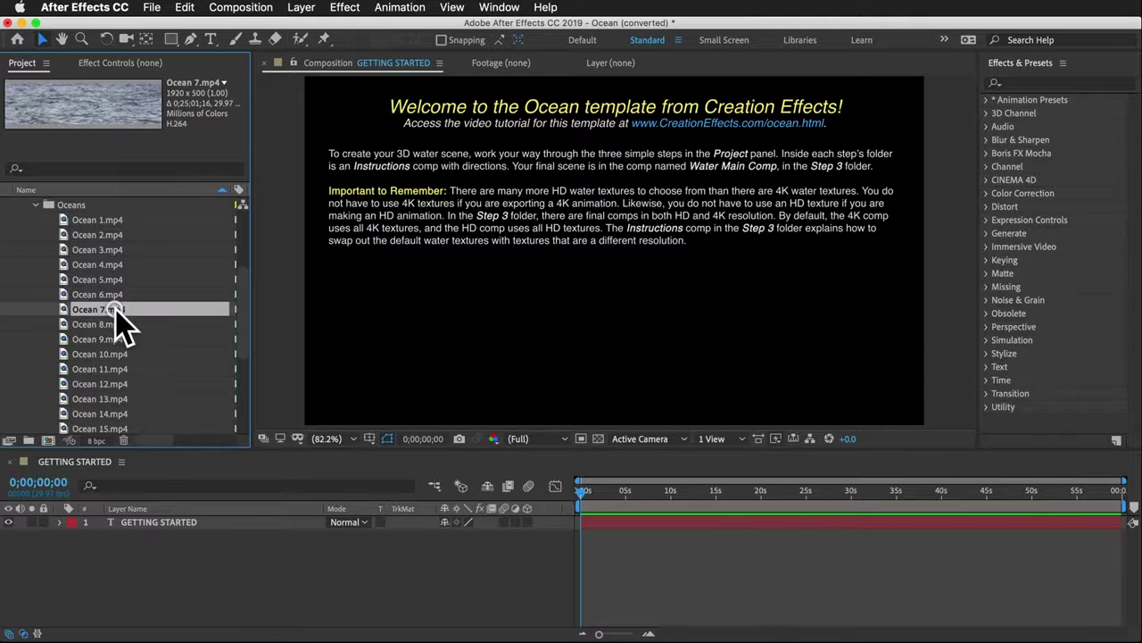
click(111, 339)
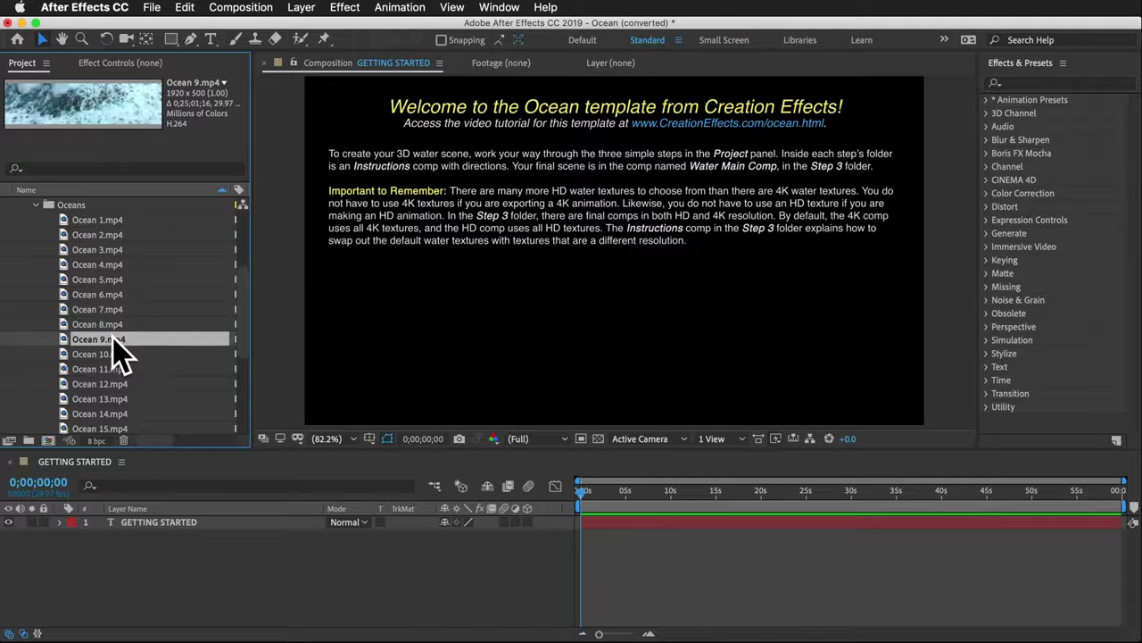
double_click(111, 340)
key(space)
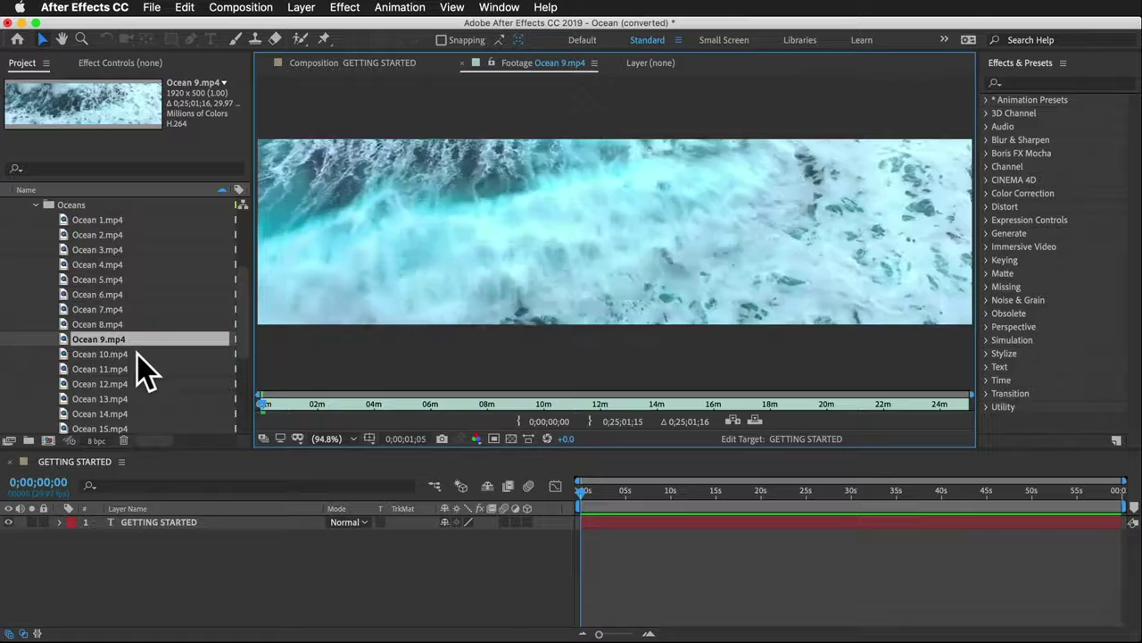
double_click(136, 354)
key(space)
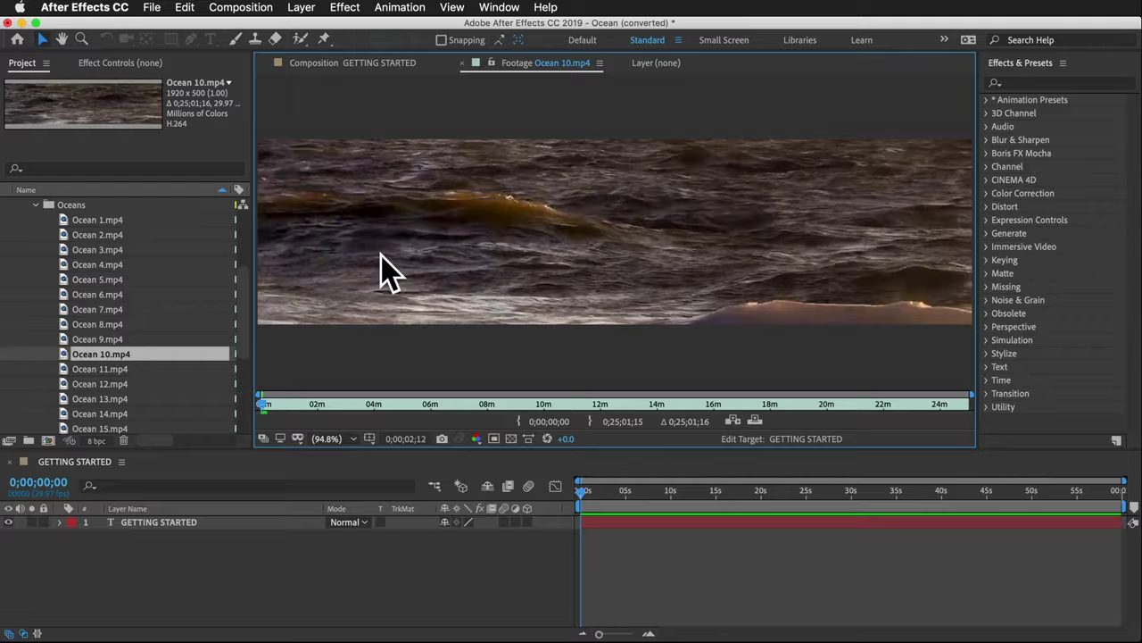
Step: Compare the resolution details of the Ocean 14.mp4 and Ocean 18 (4K).mp4 textures
scroll(102, 312, down, 1)
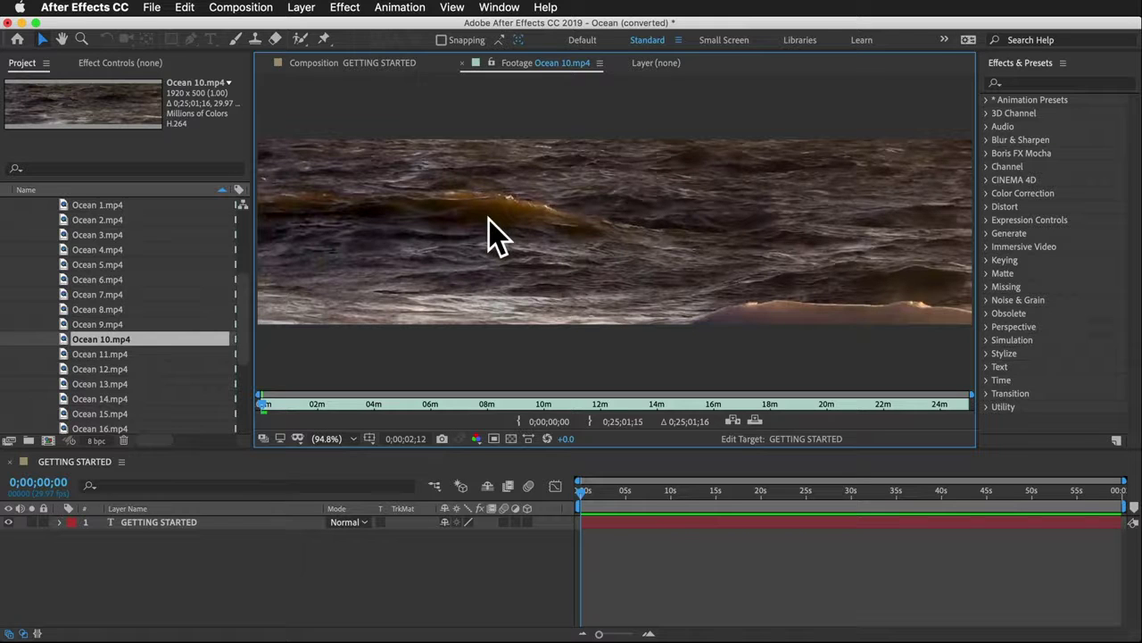
scroll(96, 357, down, 3)
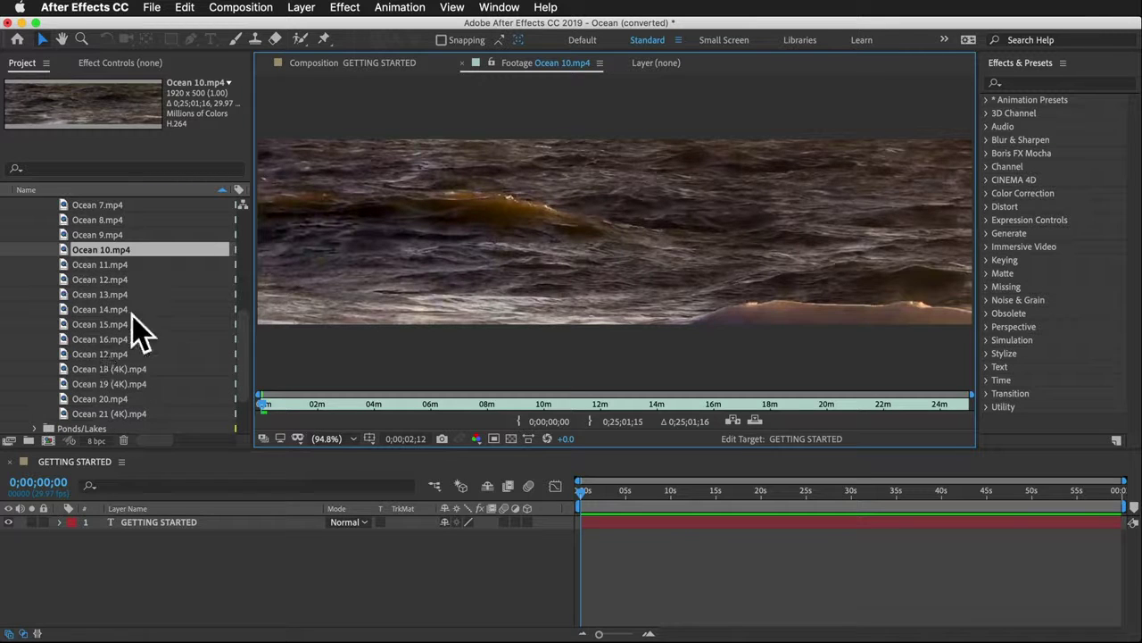
click(121, 311)
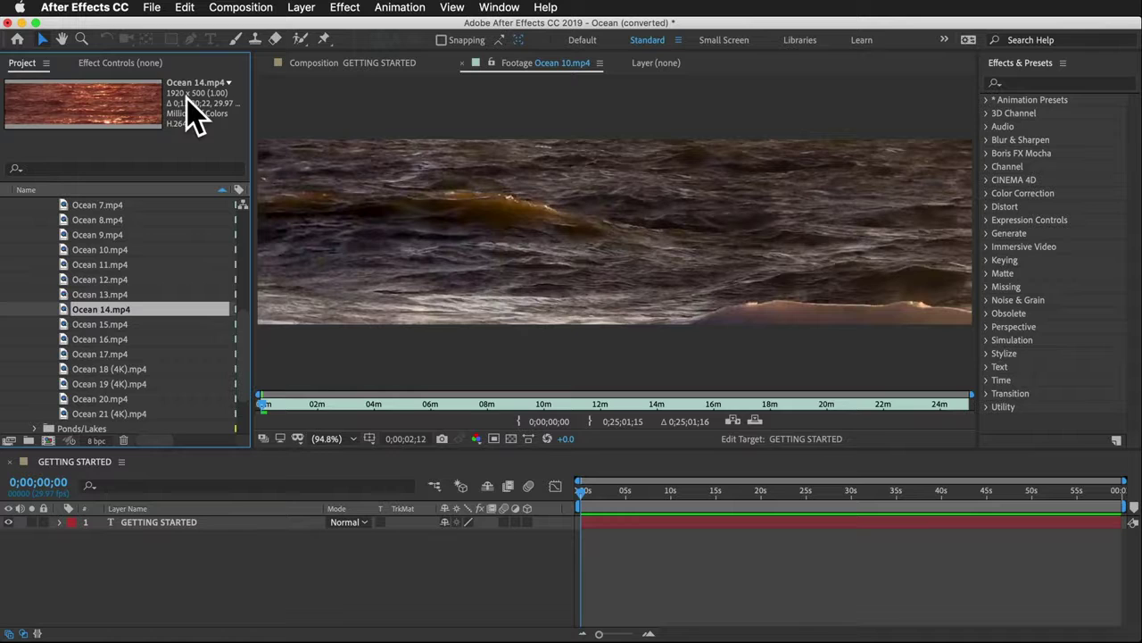
click(128, 370)
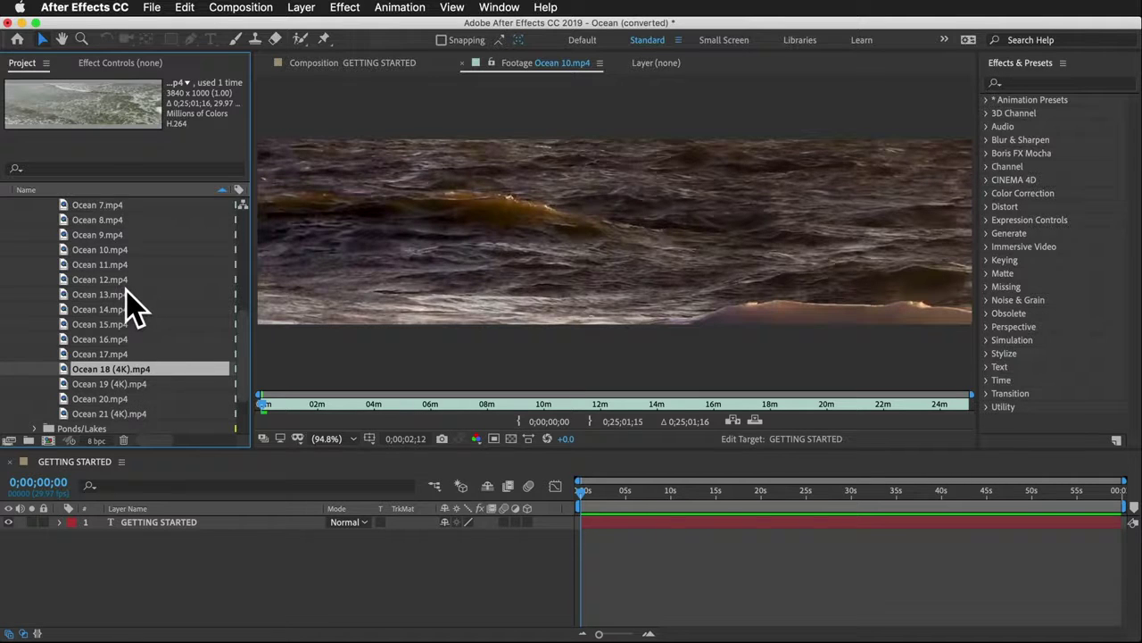
Step: Look through the Ponds/Lakes and Pools texture folders, check the details of Pool 1 (4K).mp4, and collapse the folders
scroll(128, 306, up, 5)
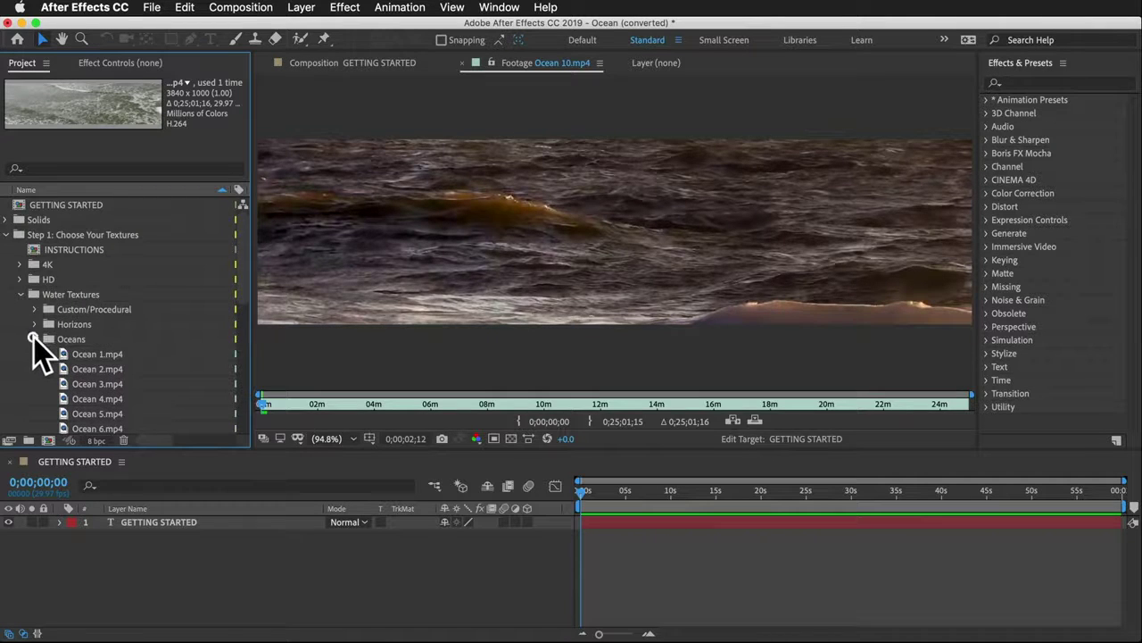
click(34, 339)
click(35, 353)
scroll(40, 357, down, 1)
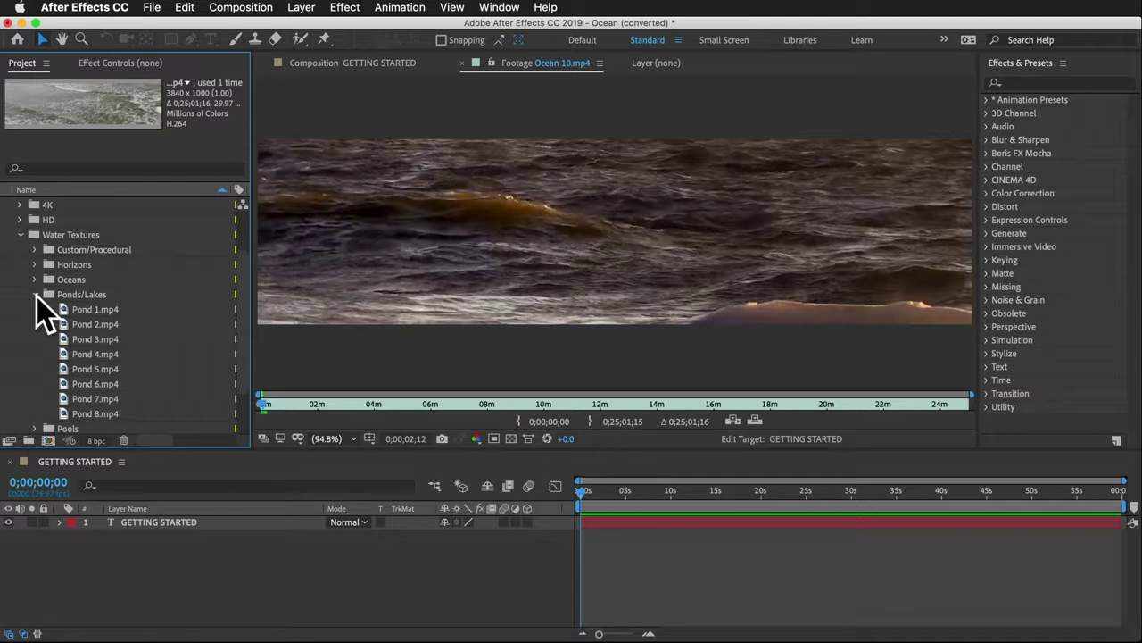
click(36, 294)
click(34, 369)
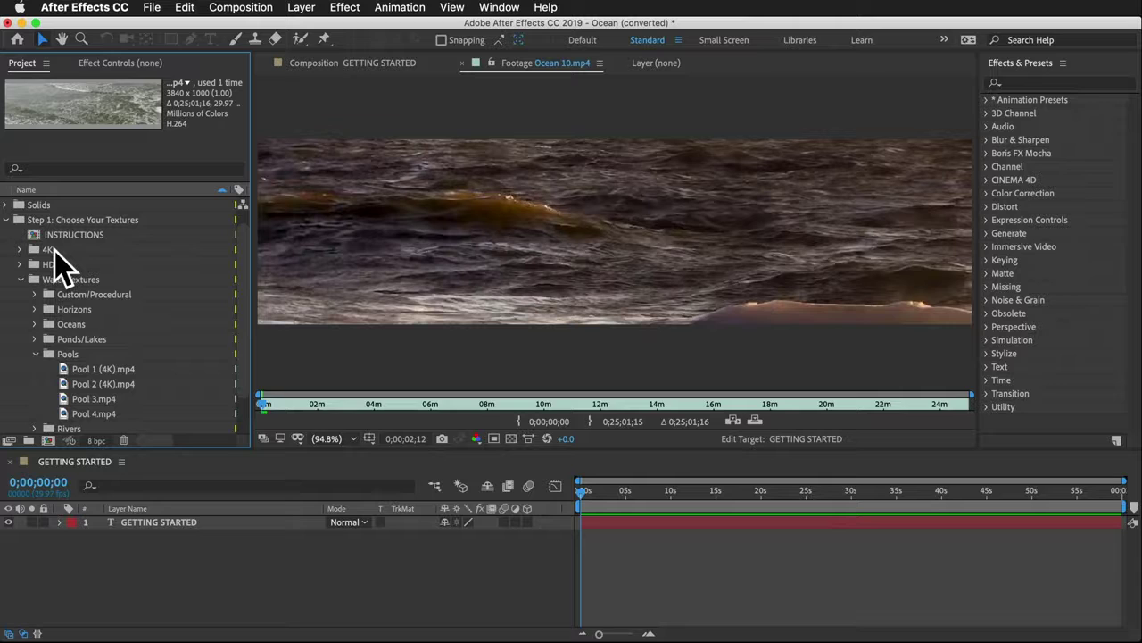
click(110, 370)
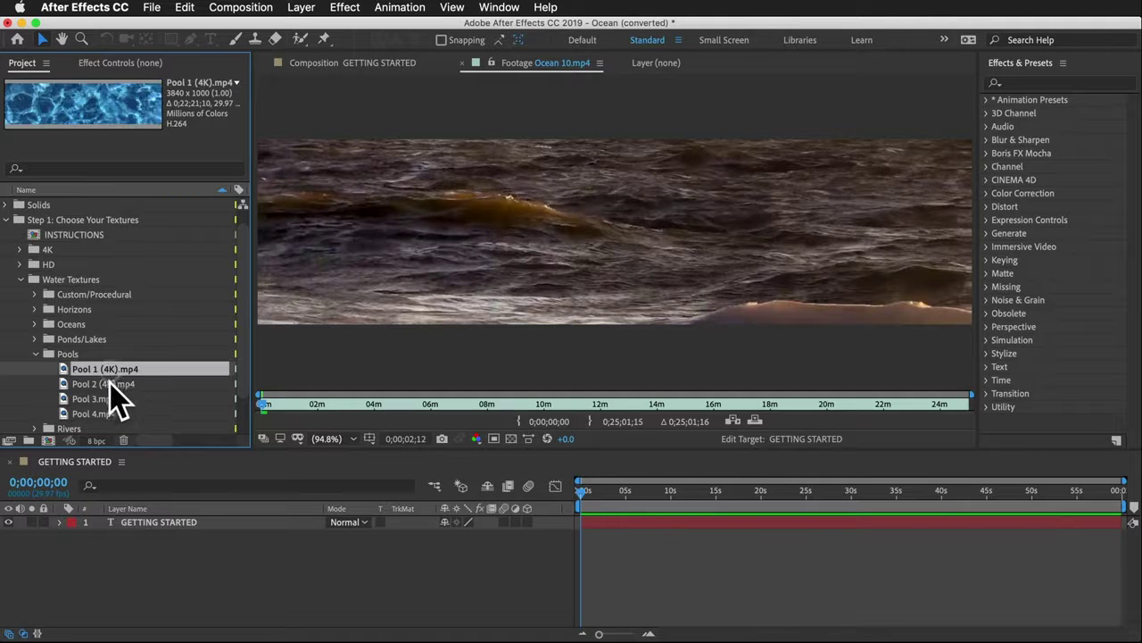
click(36, 354)
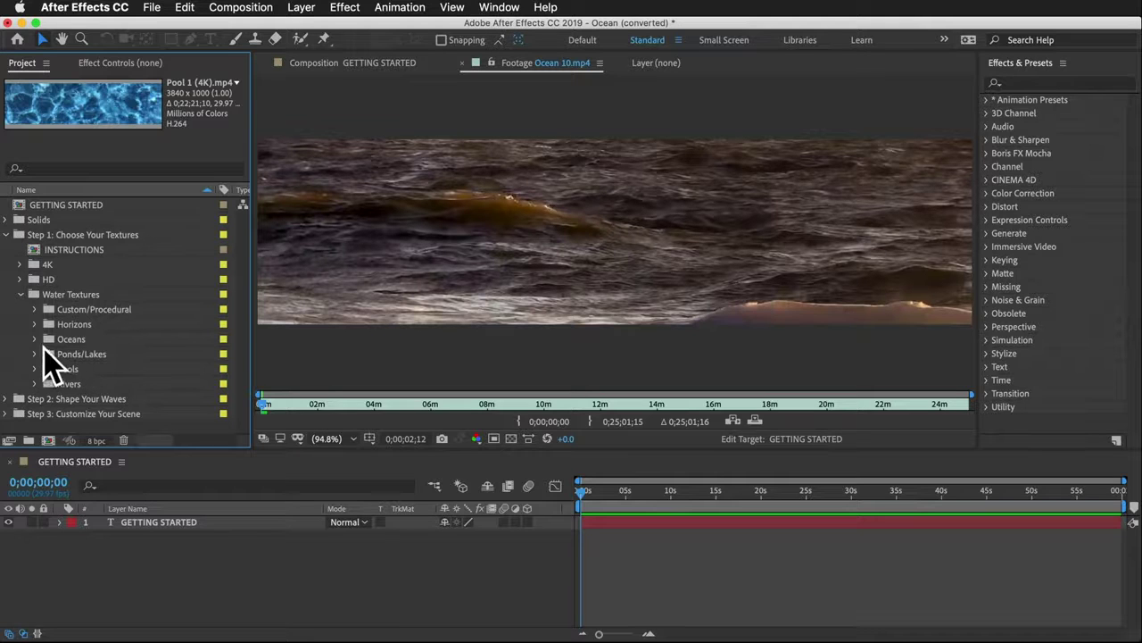
Step: Reopen the Oceans folder and browse the texture thumbnails from Ocean 9.mp4 back to Ocean 6.mp4
click(34, 339)
click(106, 340)
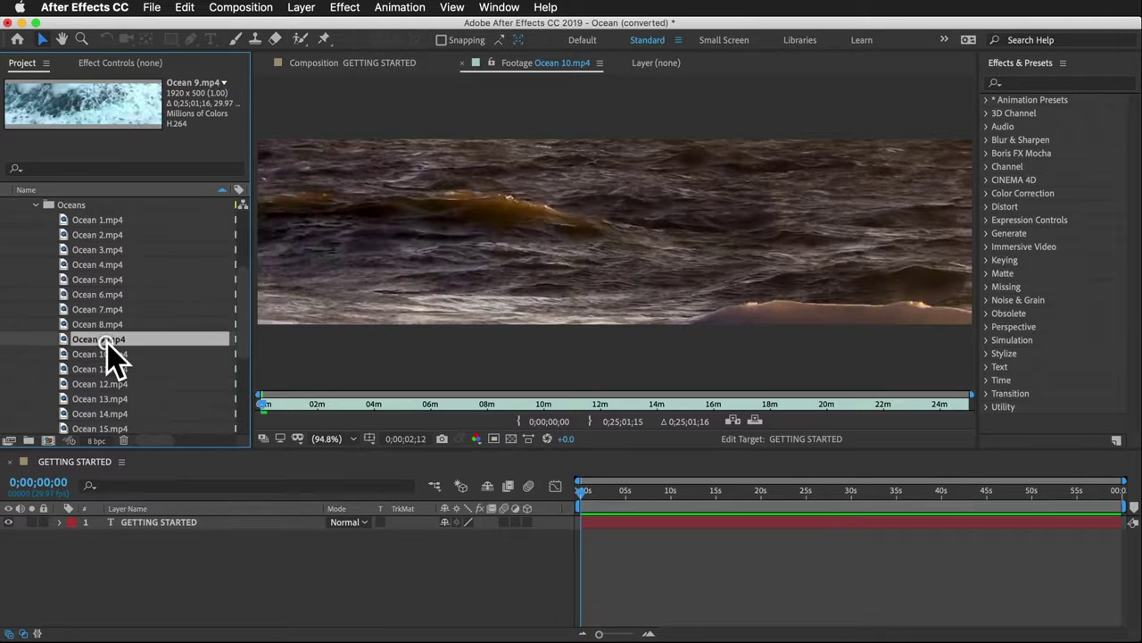
key(Up)
key(Up)
key(Up)
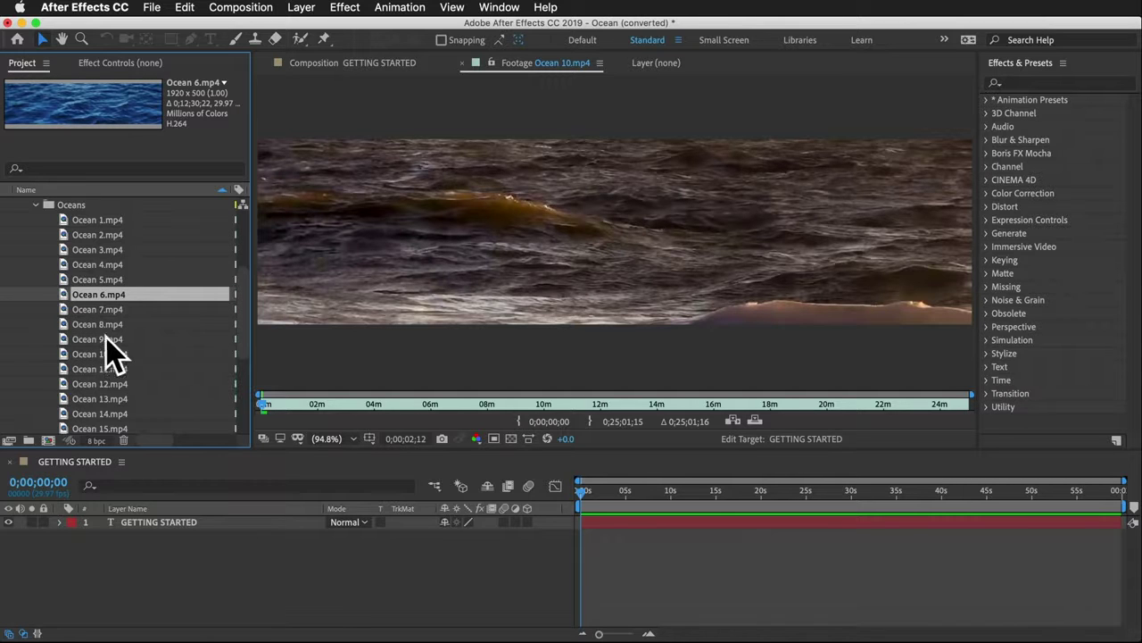
Step: Expand the Step 1 HD folder and replace Ocean 5.mp4 with Ocean 6.mp4 in the Put Water Texture Here comp
scroll(107, 255, up, 4)
click(98, 250)
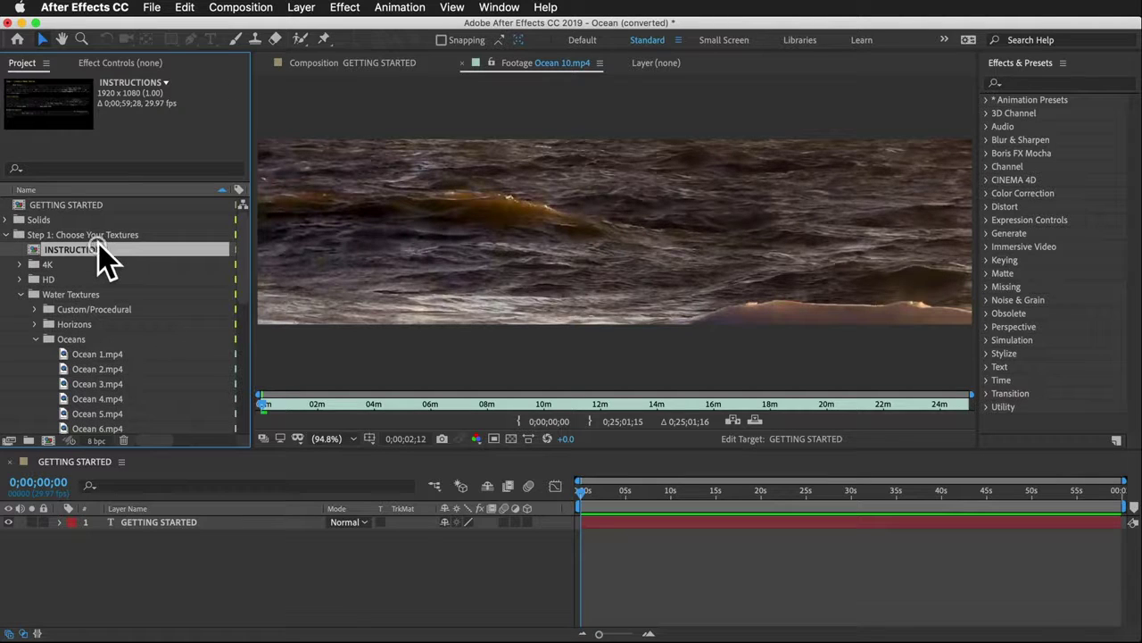
click(102, 428)
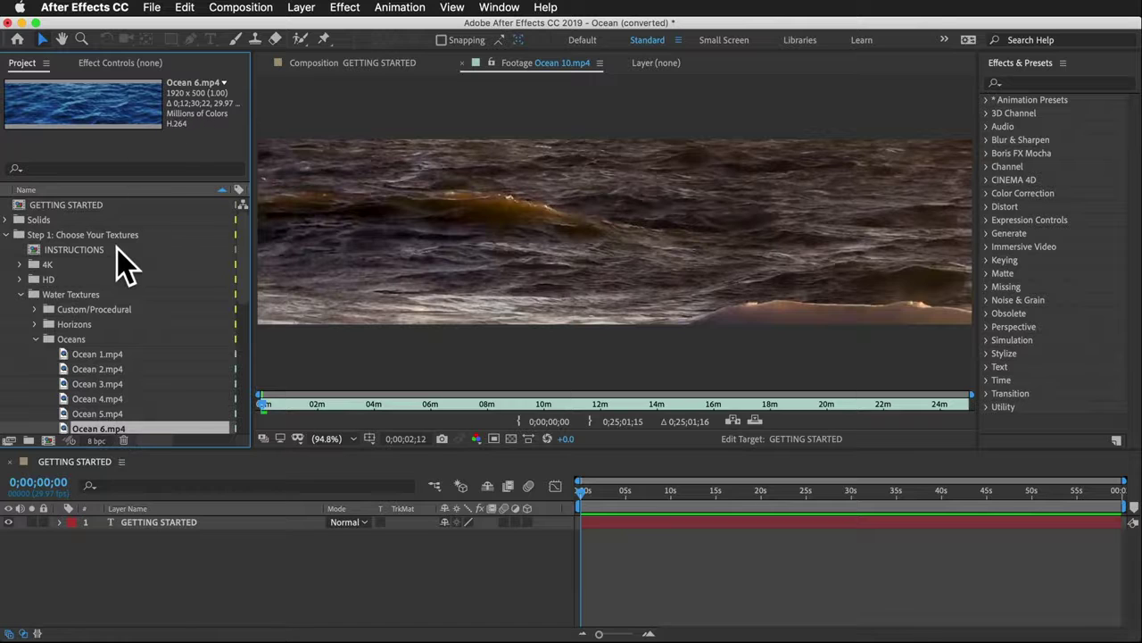
click(22, 280)
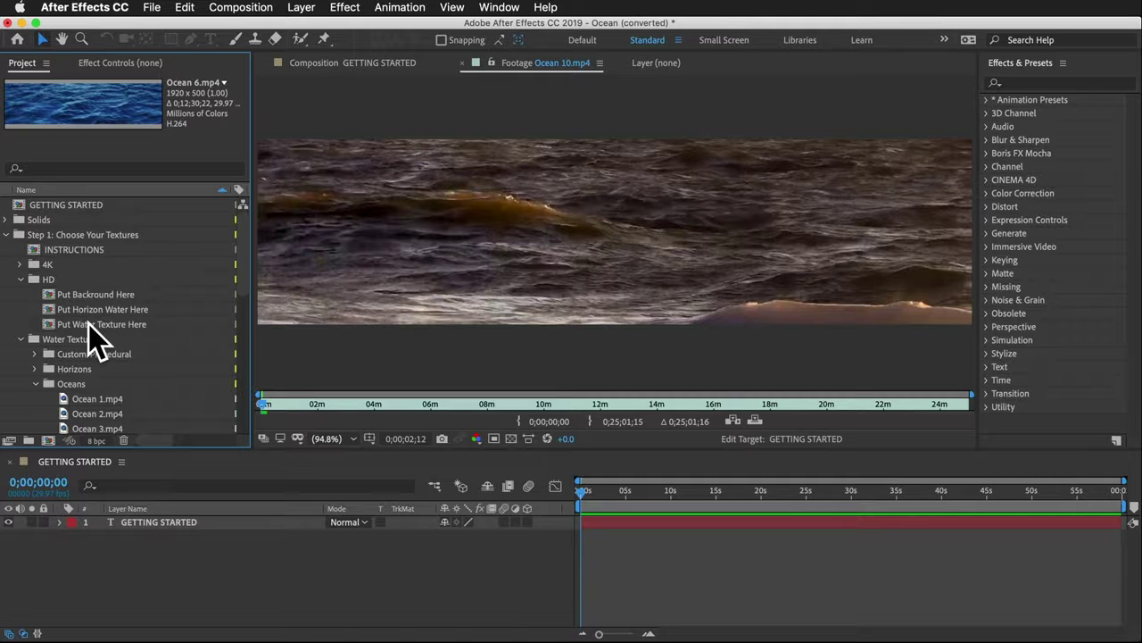
scroll(93, 335, down, 3)
drag(112, 396, 114, 234)
drag(120, 245, 125, 239)
double_click(125, 236)
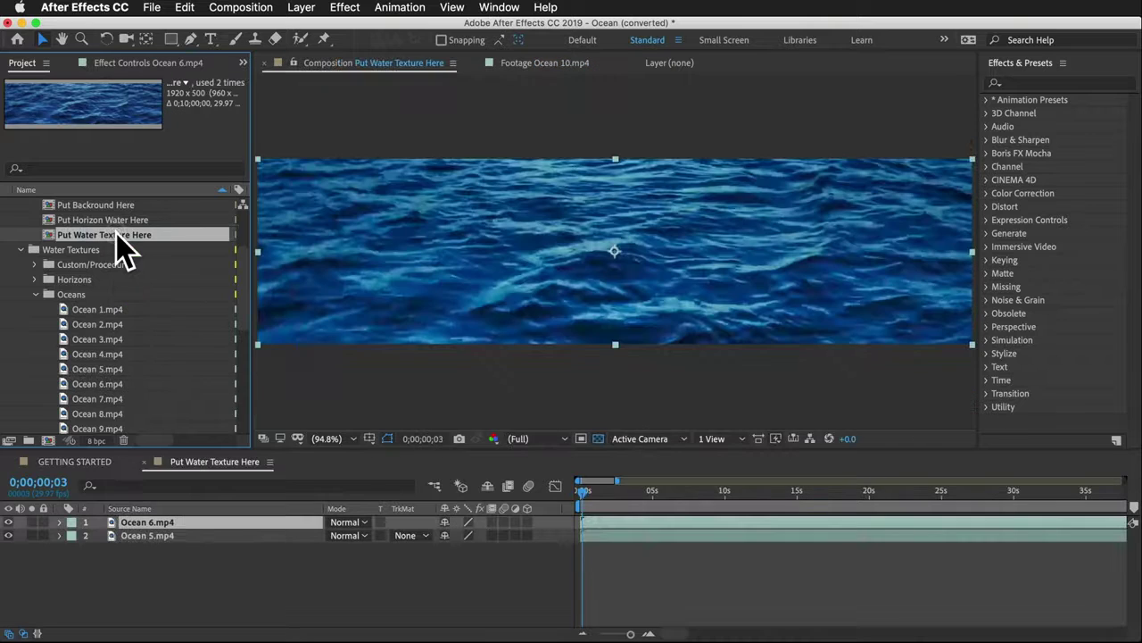
click(170, 536)
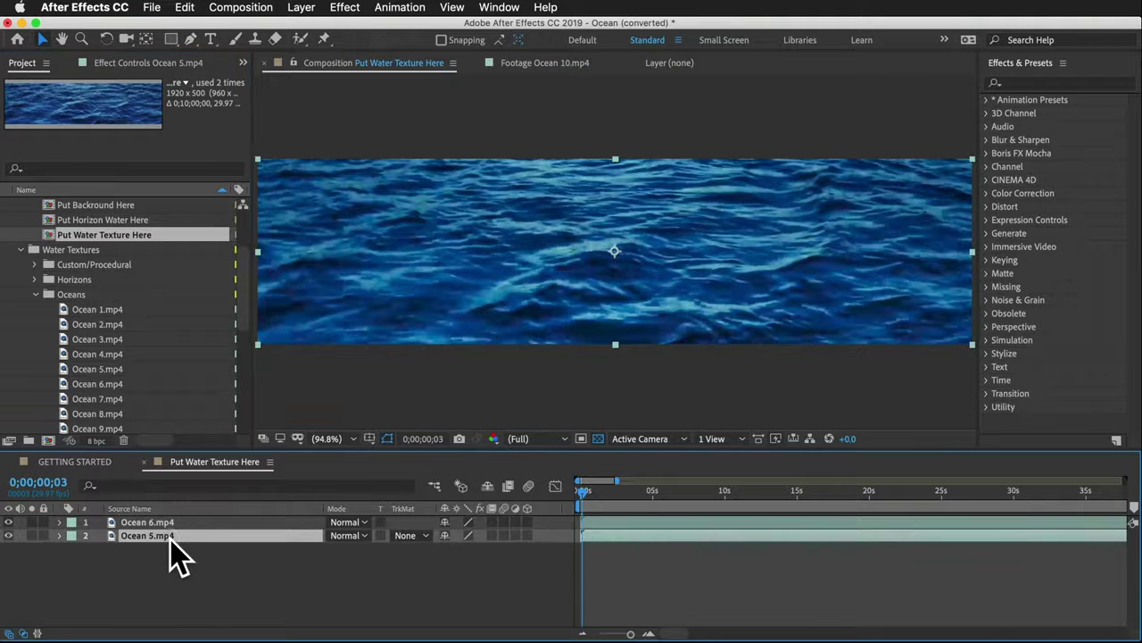
key(Delete)
Step: Check the HD Put Background Here comp and open Put Horizon Water Here to examine which water texture it uses
scroll(115, 294, up, 3)
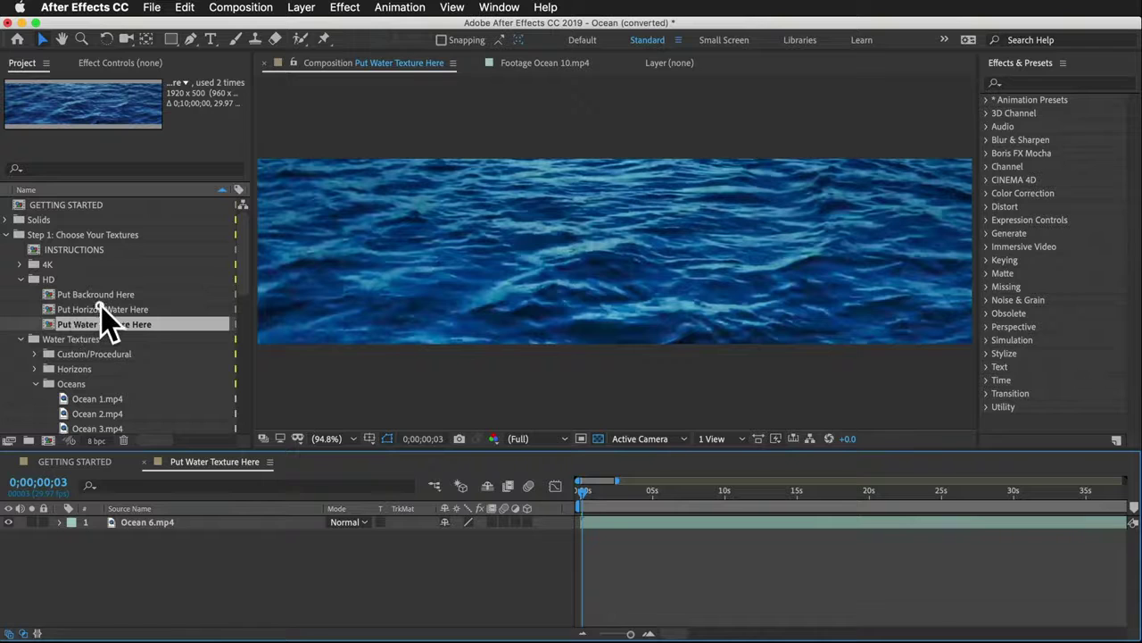
click(96, 295)
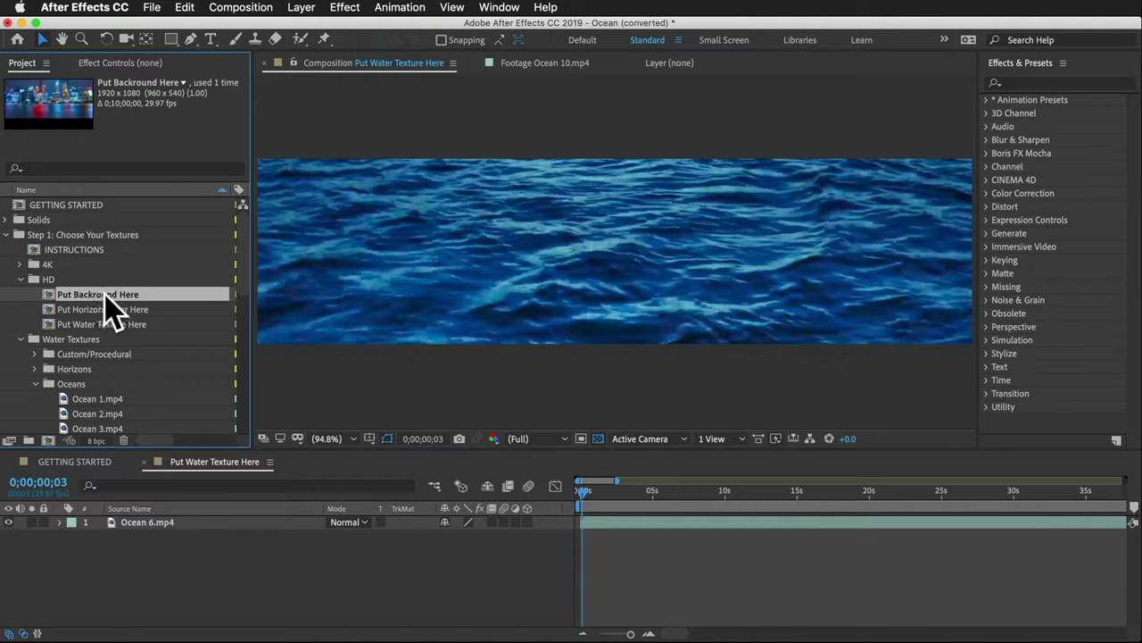
double_click(93, 310)
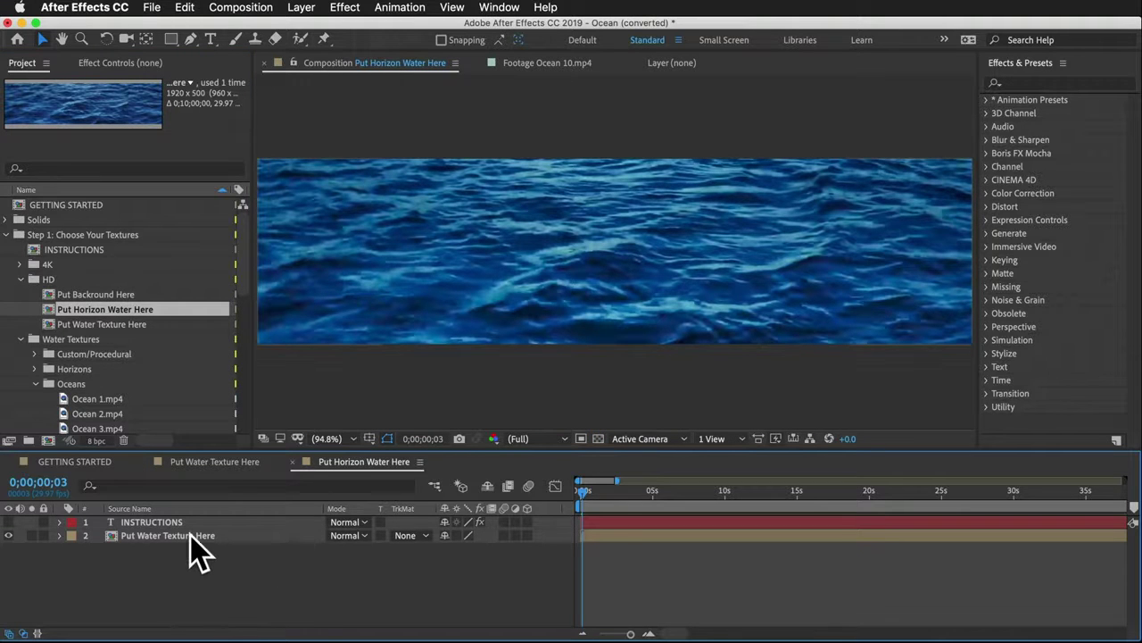
click(130, 326)
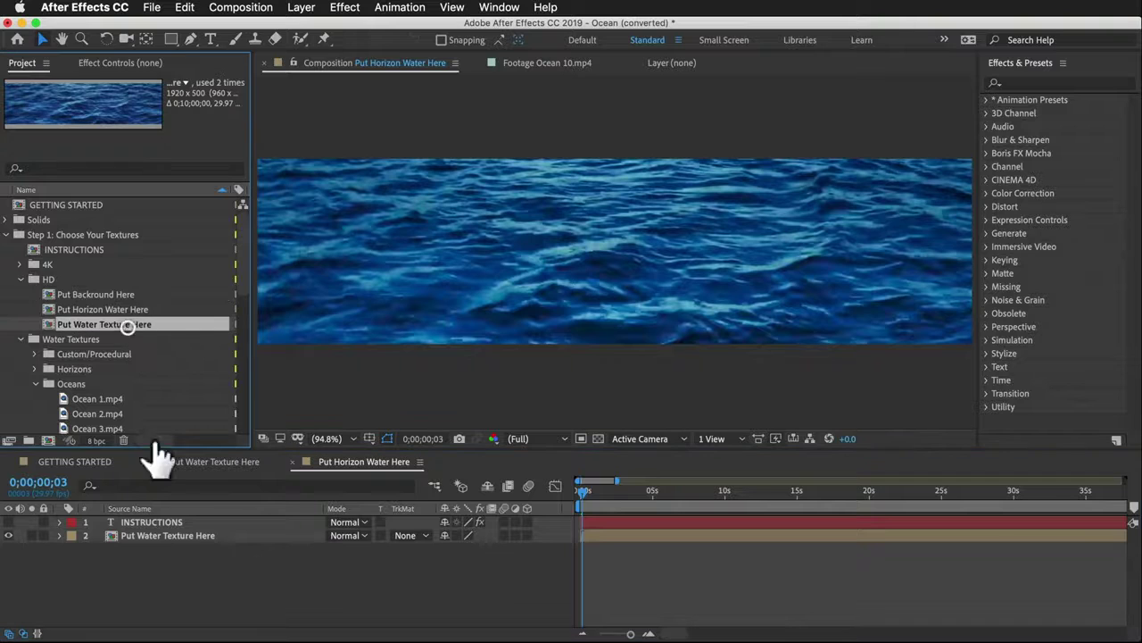
click(190, 584)
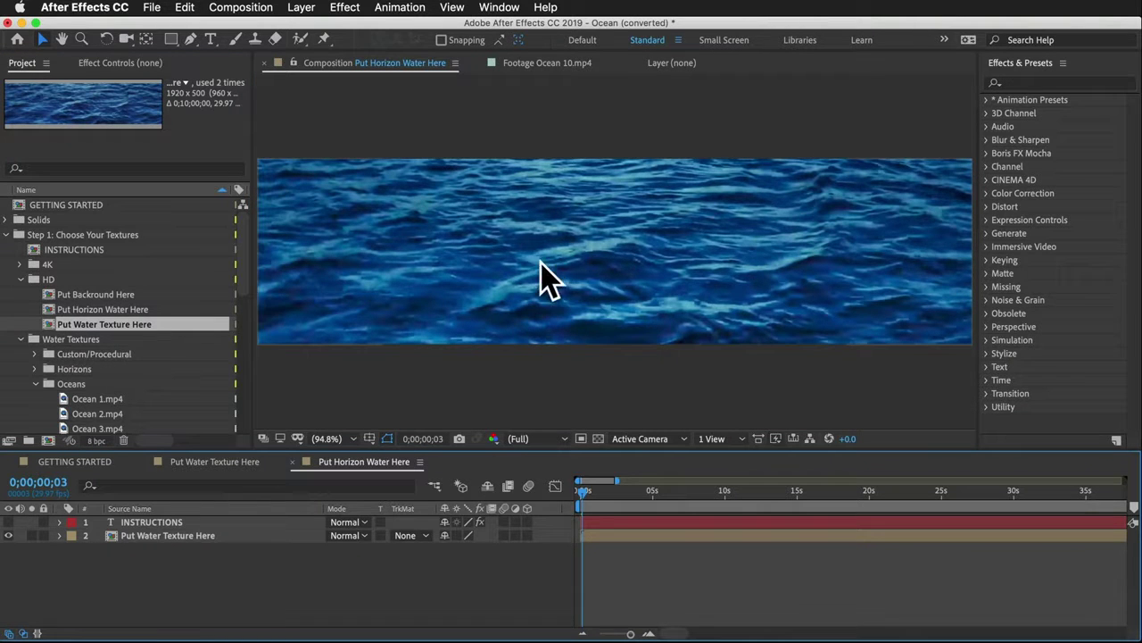
Step: Collapse the Step 1 folders and expand the Step 2: Shape Your Waves folder with its HD subfolder
click(20, 279)
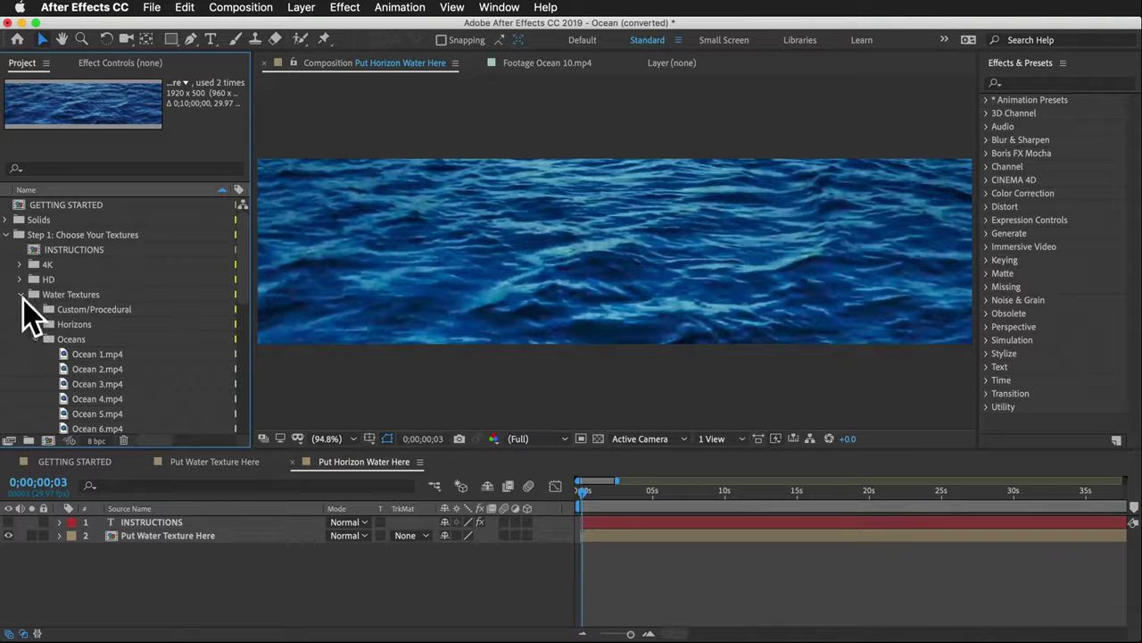
click(22, 295)
click(6, 234)
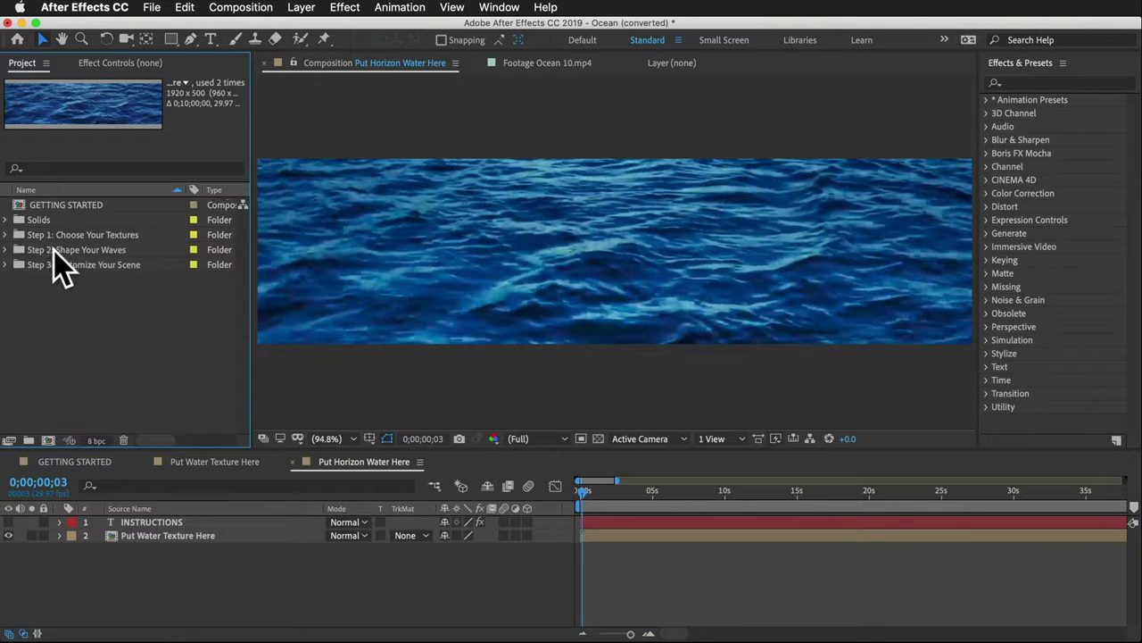
click(44, 250)
click(6, 250)
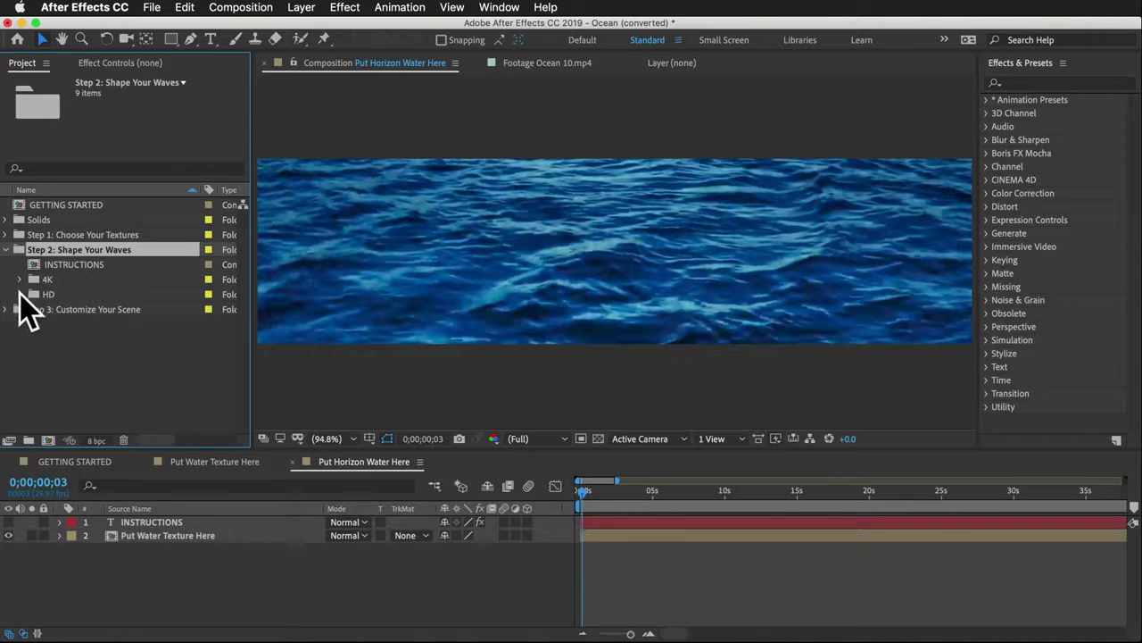
click(65, 236)
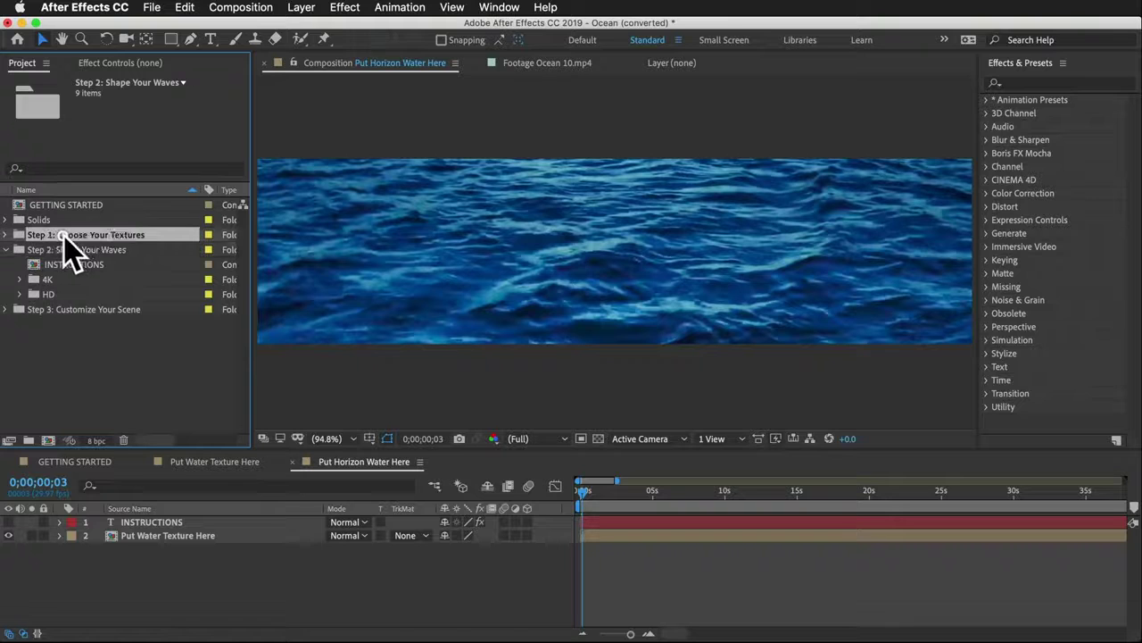
click(46, 298)
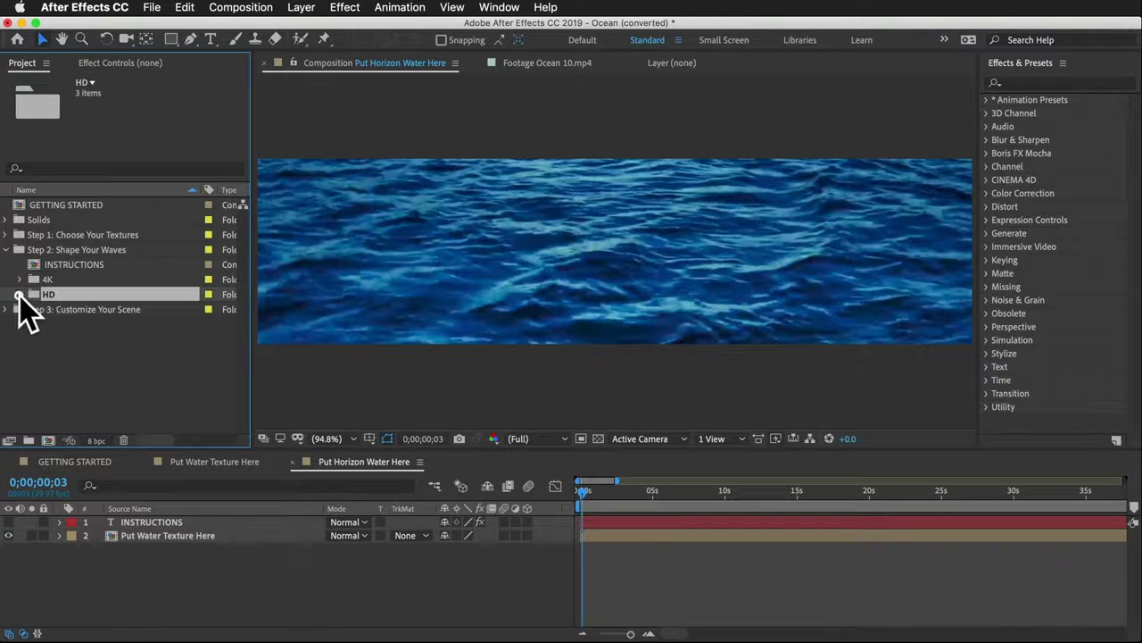
click(20, 294)
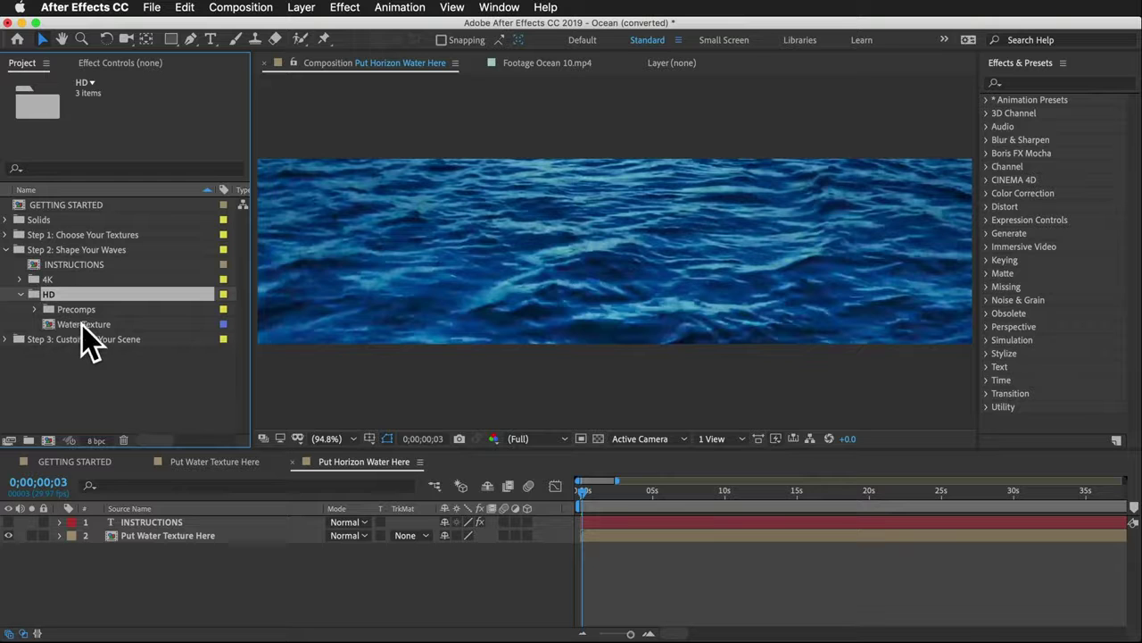
Step: Open and preview the Step 2 HD Water Texture comp and display the Wave Shape Controls of its CONTROL LAYER
click(84, 326)
double_click(78, 329)
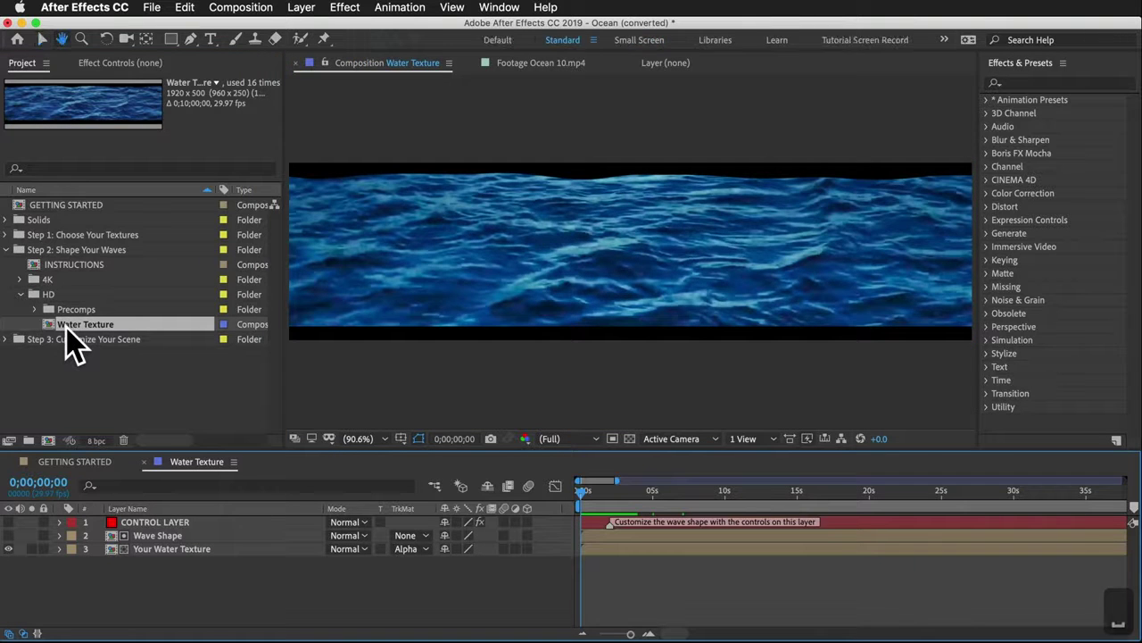
key(space)
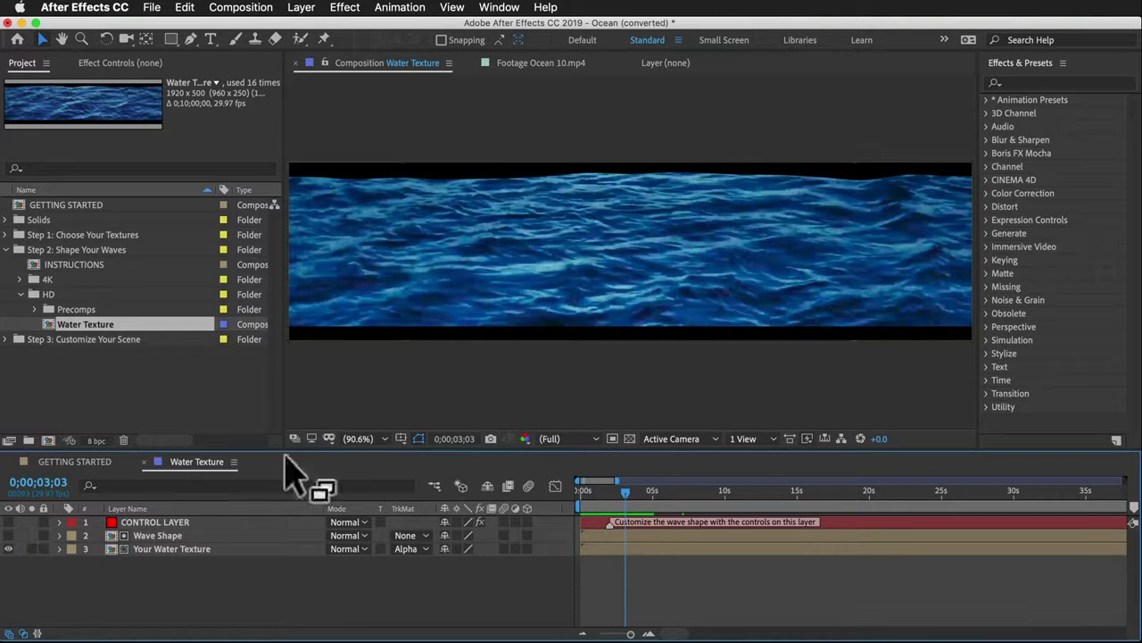
click(168, 523)
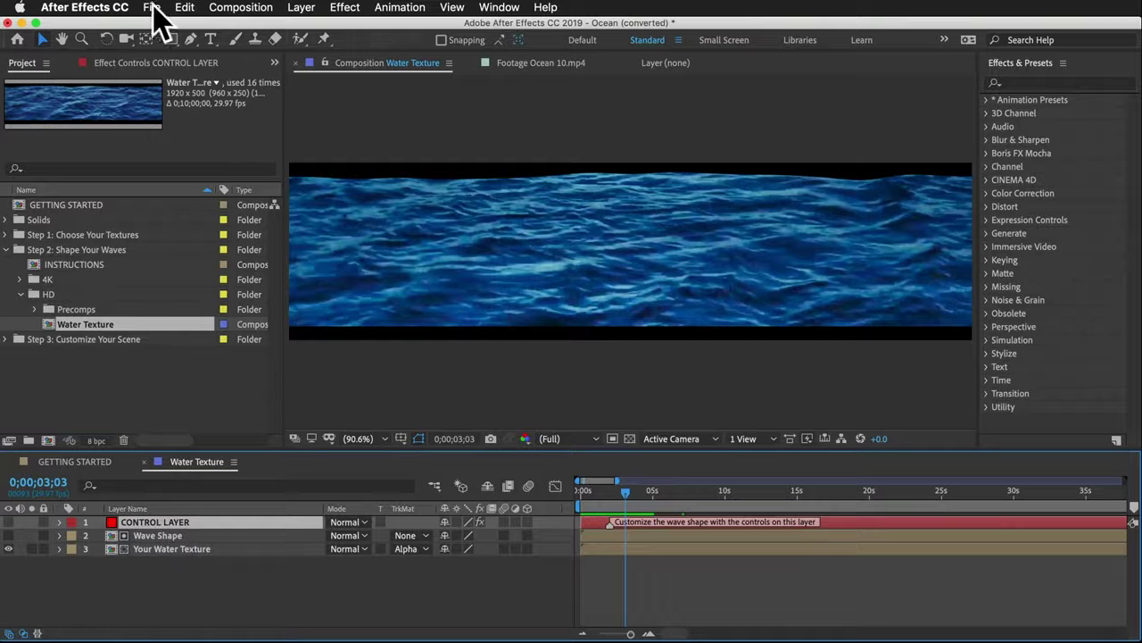
click(134, 64)
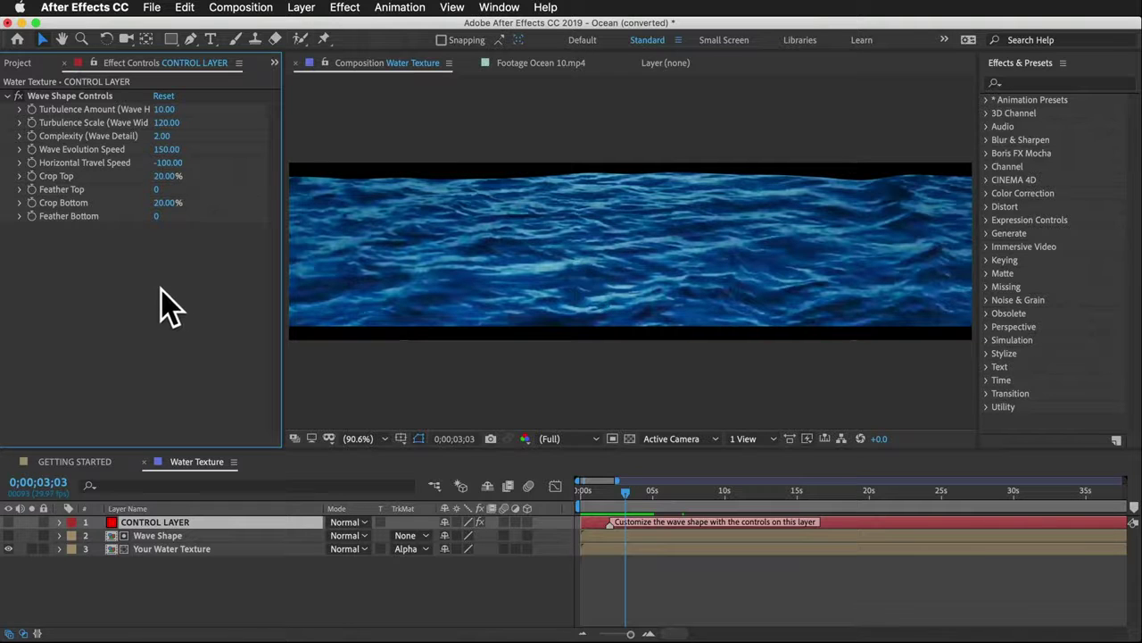
Step: Try different turbulence values in the Wave Shape Controls and undo the changes
mouse_move(168, 116)
mouse_down()
mouse_move(197, 112)
mouse_move(183, 114)
mouse_up()
key(super+z)
key(super+z)
key(super+z)
key(super+z)
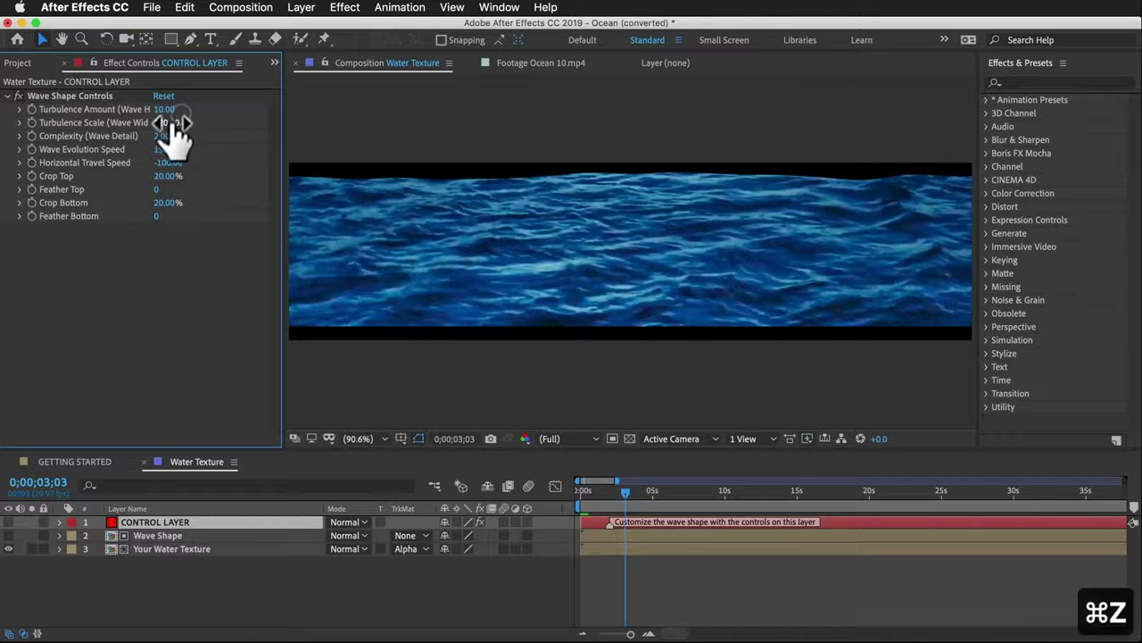
key(super+z)
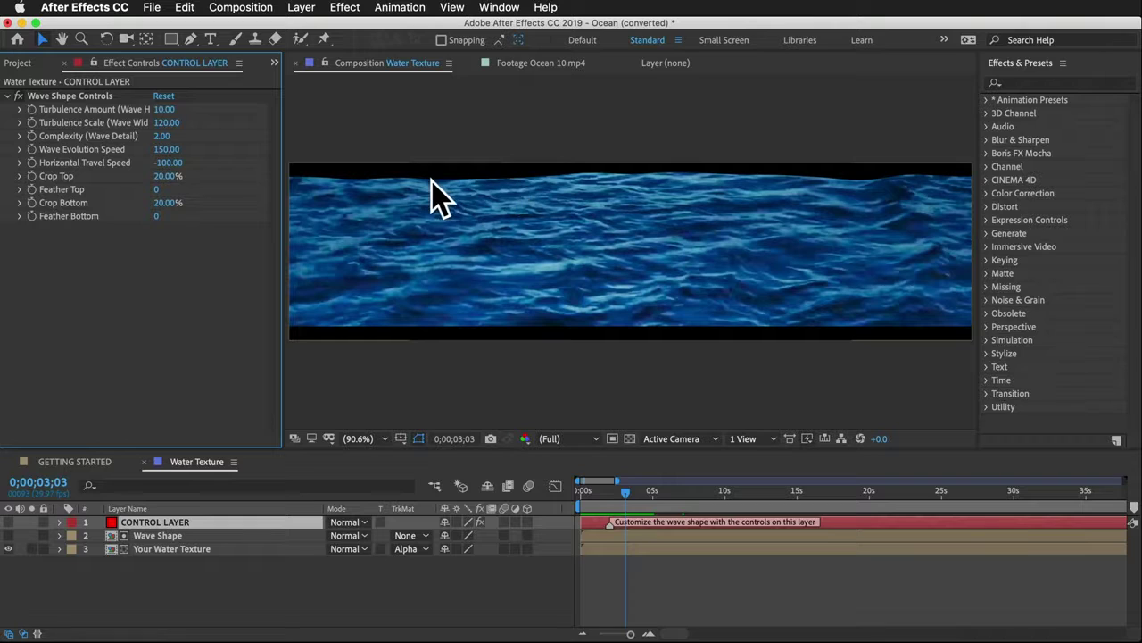
Step: Preview the wave motion and set the Horizontal Travel Speed to 94 and the Complexity (Wave Detail) to 4
key(space)
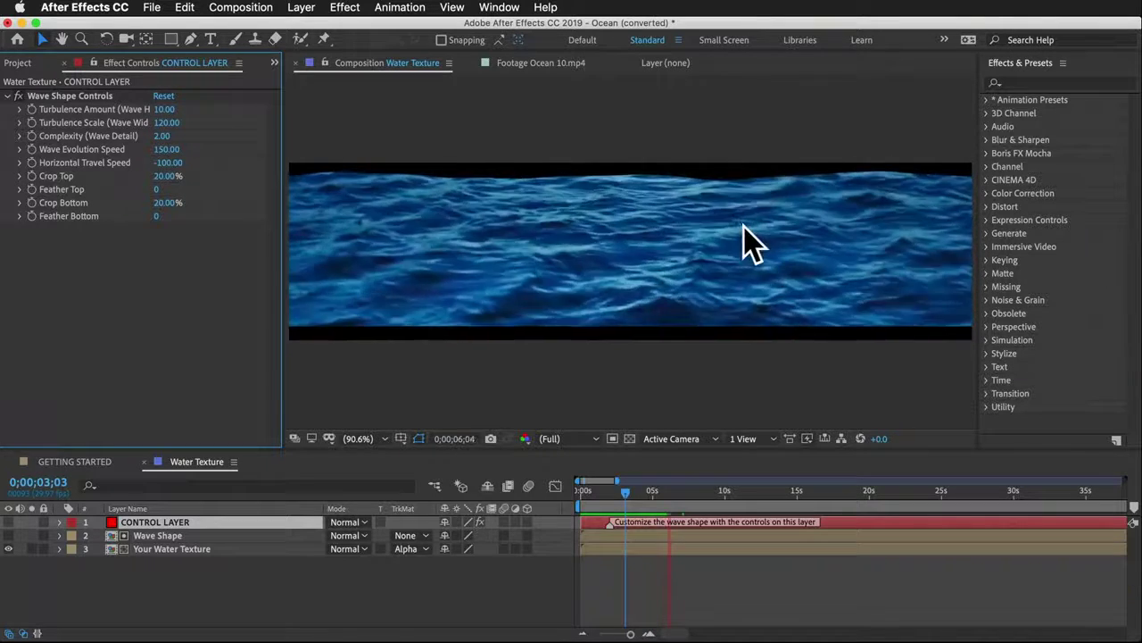
key(space)
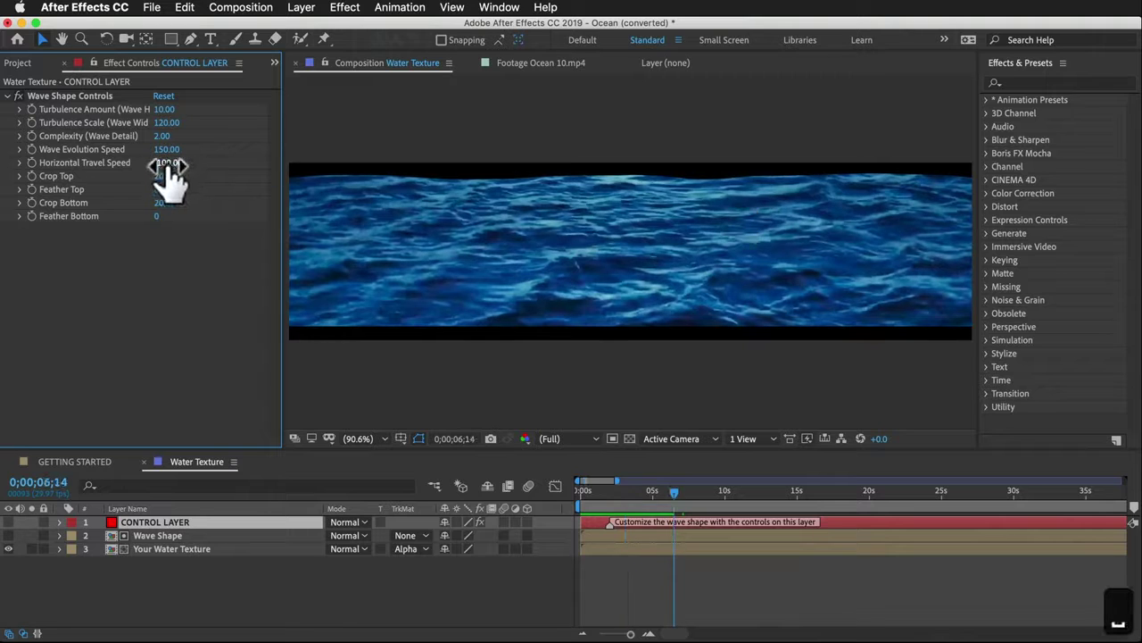
drag(168, 166, 322, 169)
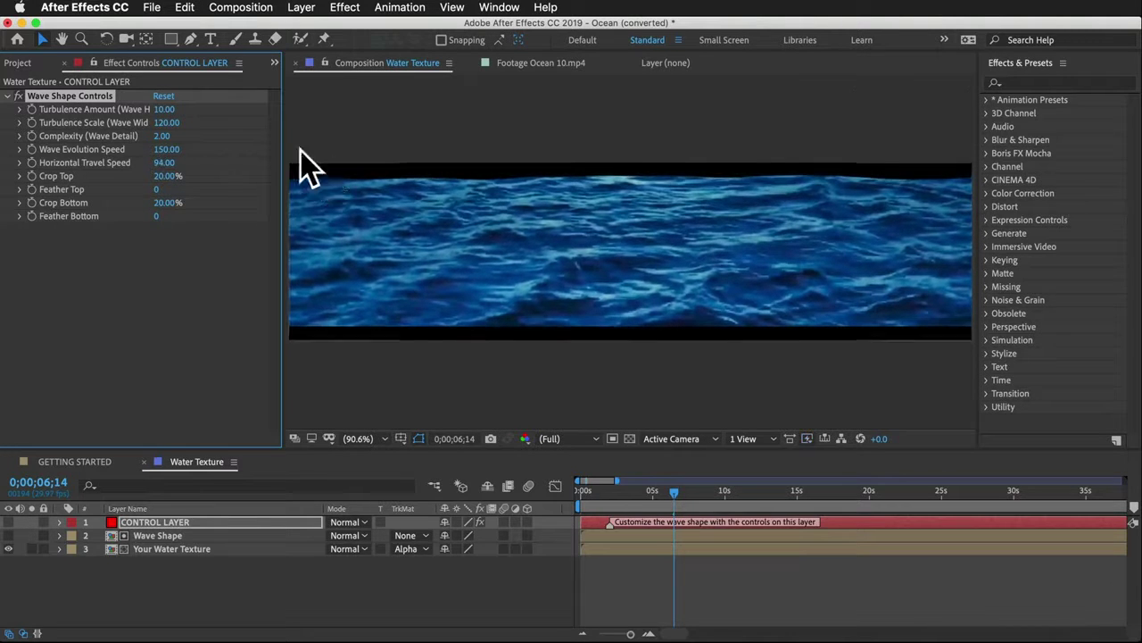
click(160, 139)
text(4)
key(Return)
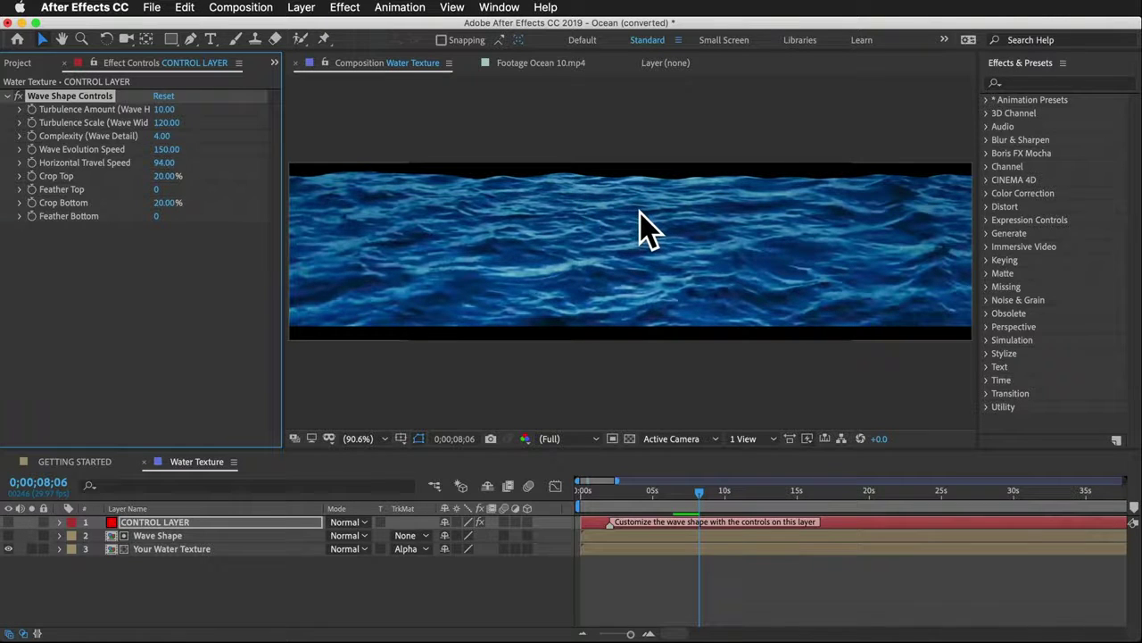
Step: Undo the last change in the Water Texture comp and increase the Feather Top value of the wave shape
click(159, 268)
key(super+z)
drag(159, 192, 191, 198)
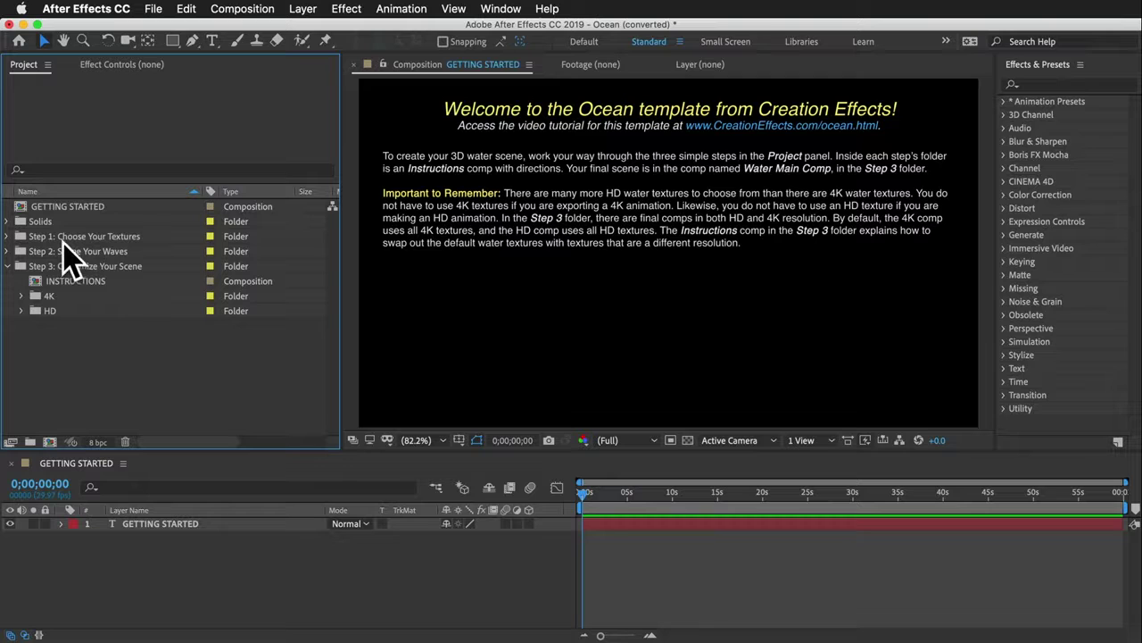
Step: Expand the HD folder under Step 3: Customize Your Scene and open Water Main Comp
click(39, 298)
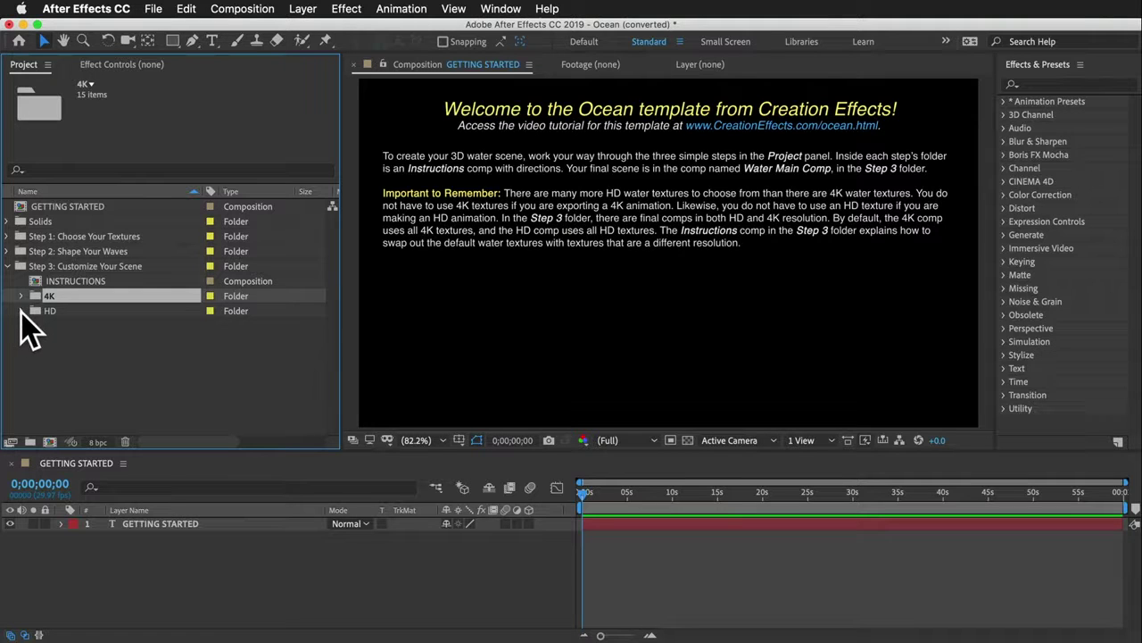
click(20, 311)
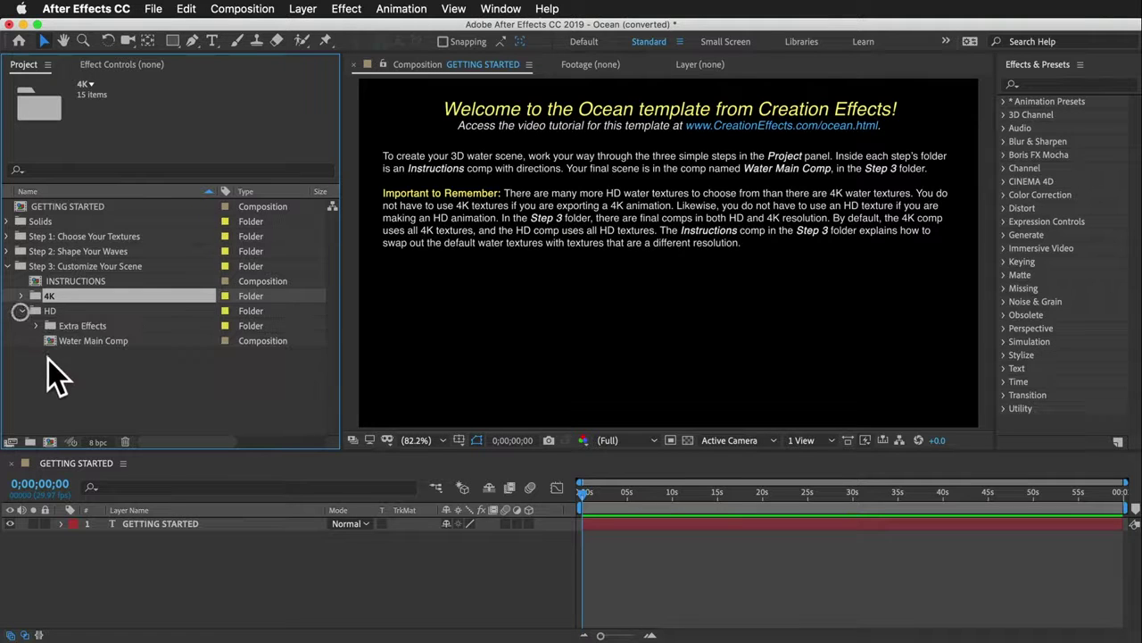
double_click(93, 343)
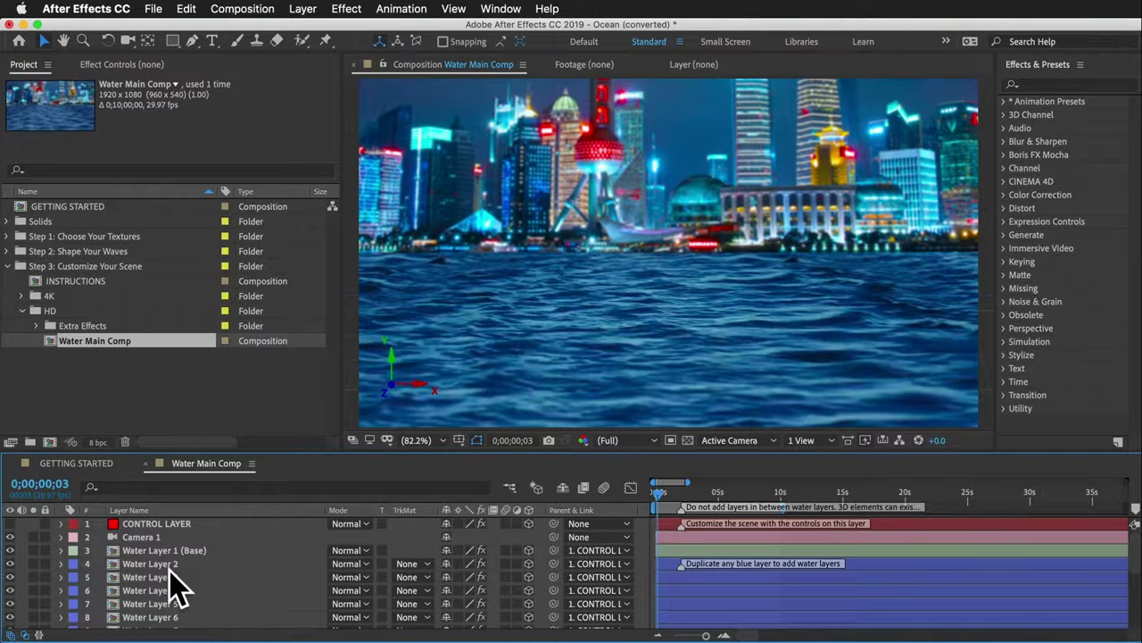
Step: Select Water Layer 15, orbit the camera to view the stacked water layers from the side, and undo the camera move
scroll(174, 589, down, 5)
click(179, 594)
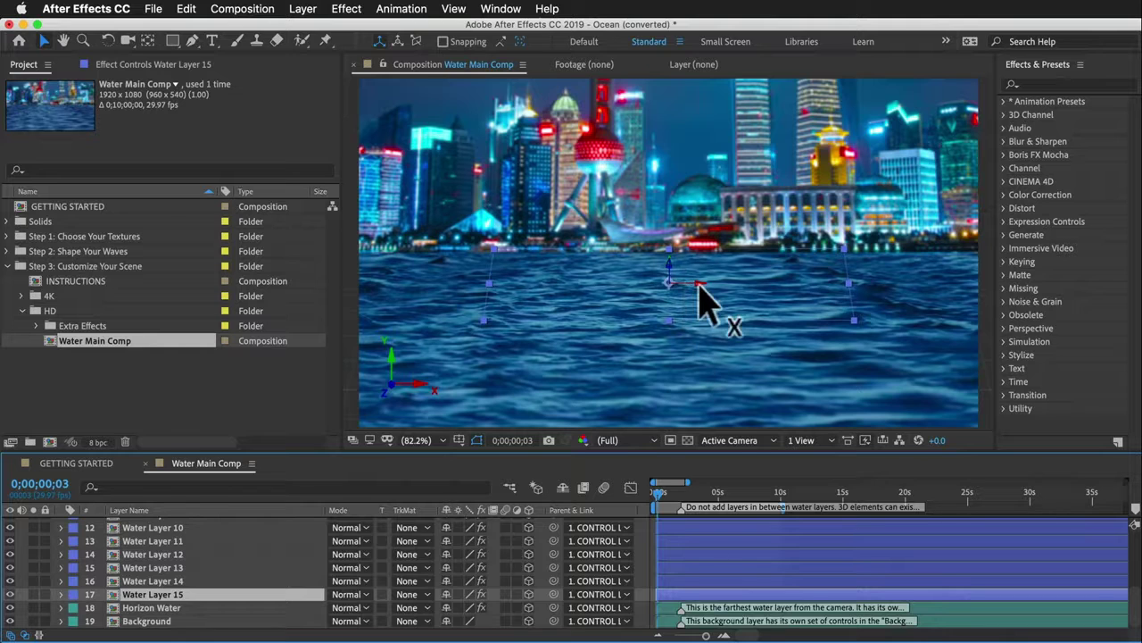
key(c)
drag(752, 339, 637, 341)
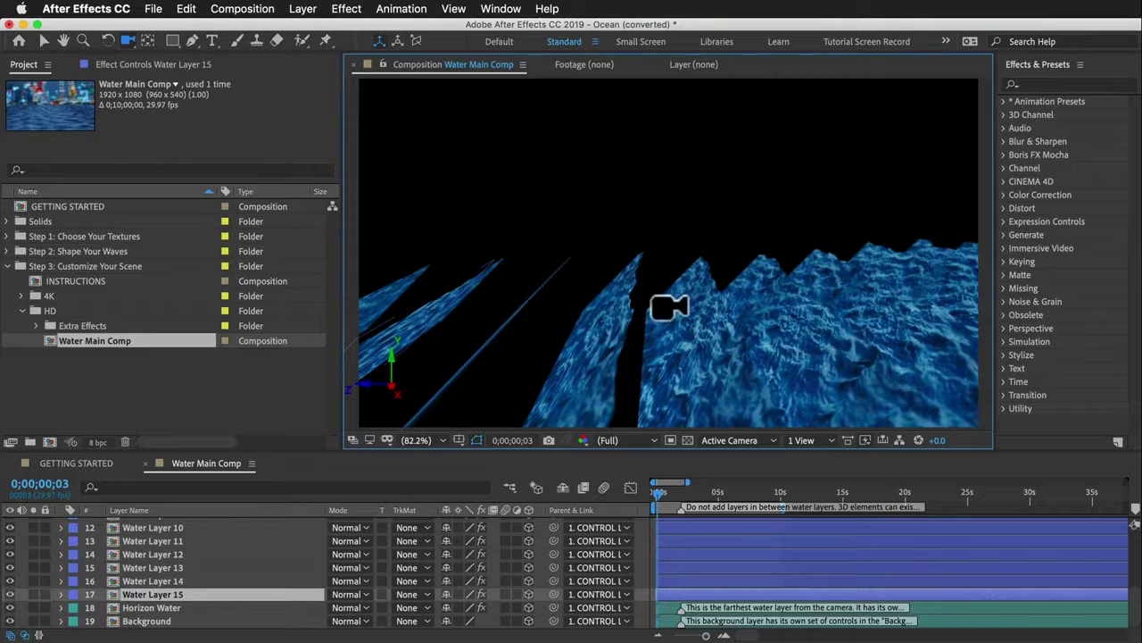
key(v)
key(ctrl+z)
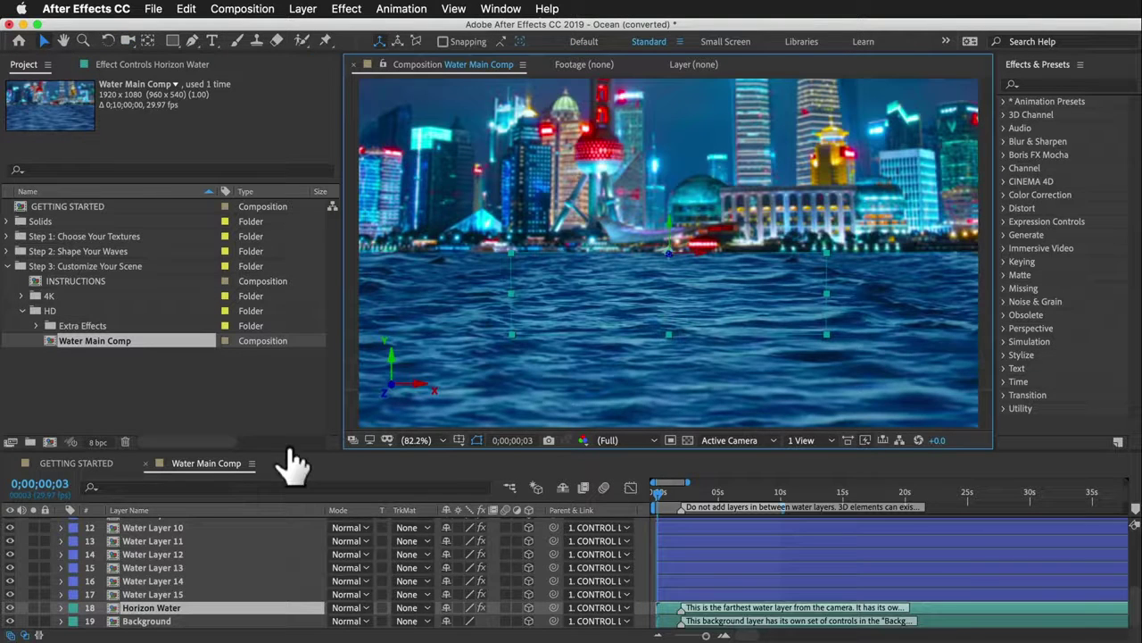
Step: Select the Water Layer 1 (Base) layer in Water Main Comp to examine its place in the scene
scroll(161, 598, up, 5)
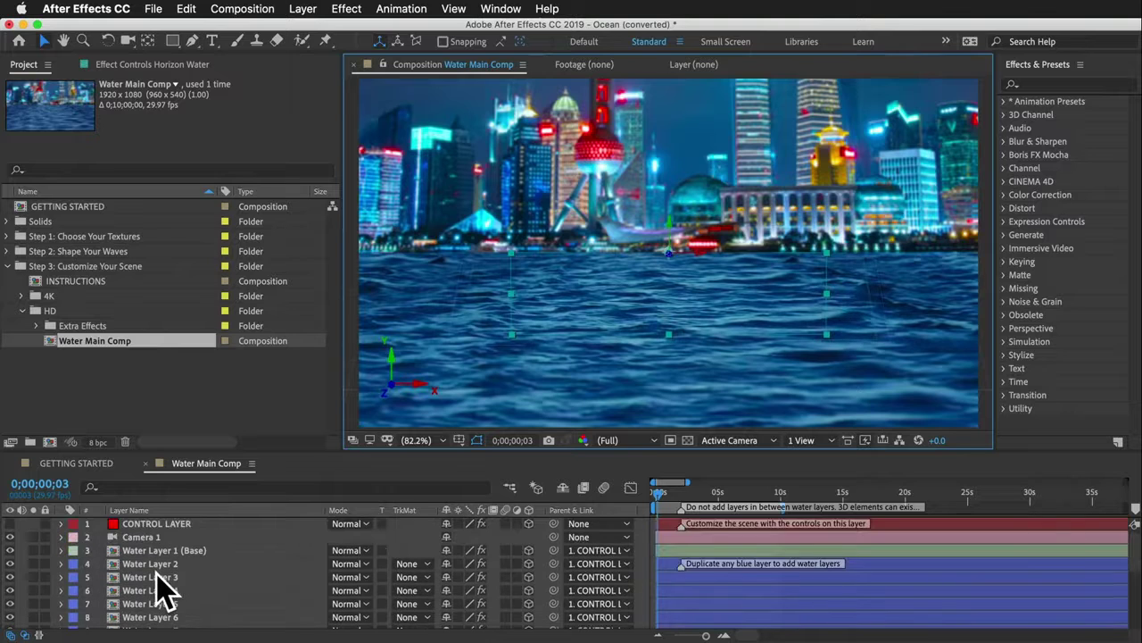
click(165, 551)
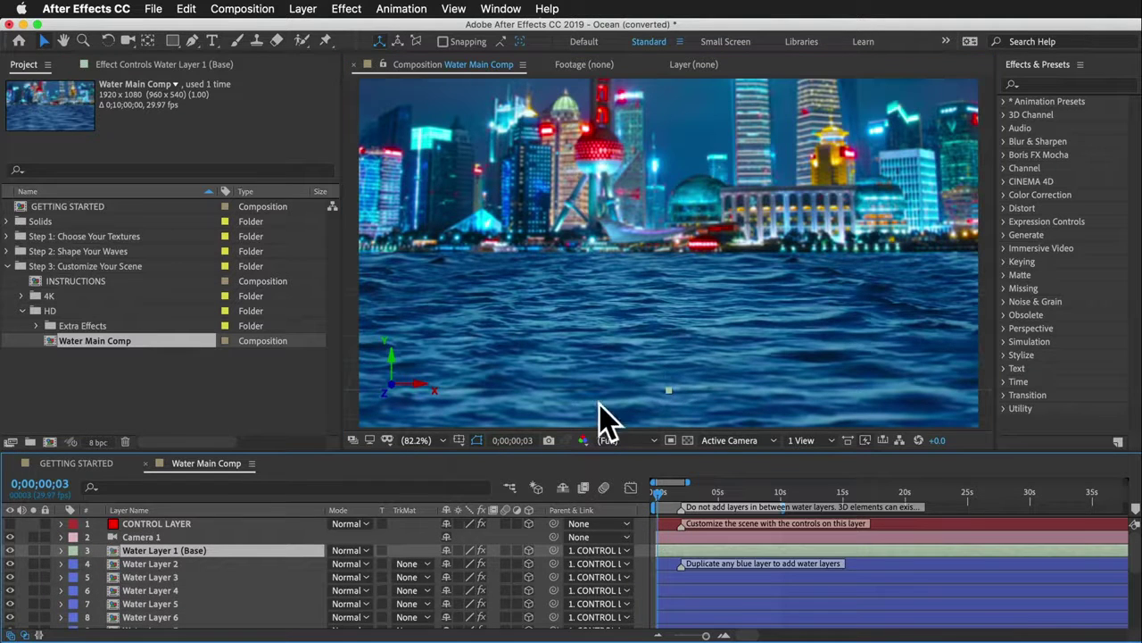
Step: Select Water Layer 15 and then the Horizon Water layer in Water Main Comp, and solo Horizon Water to view it alone
scroll(161, 607, down, 5)
click(167, 595)
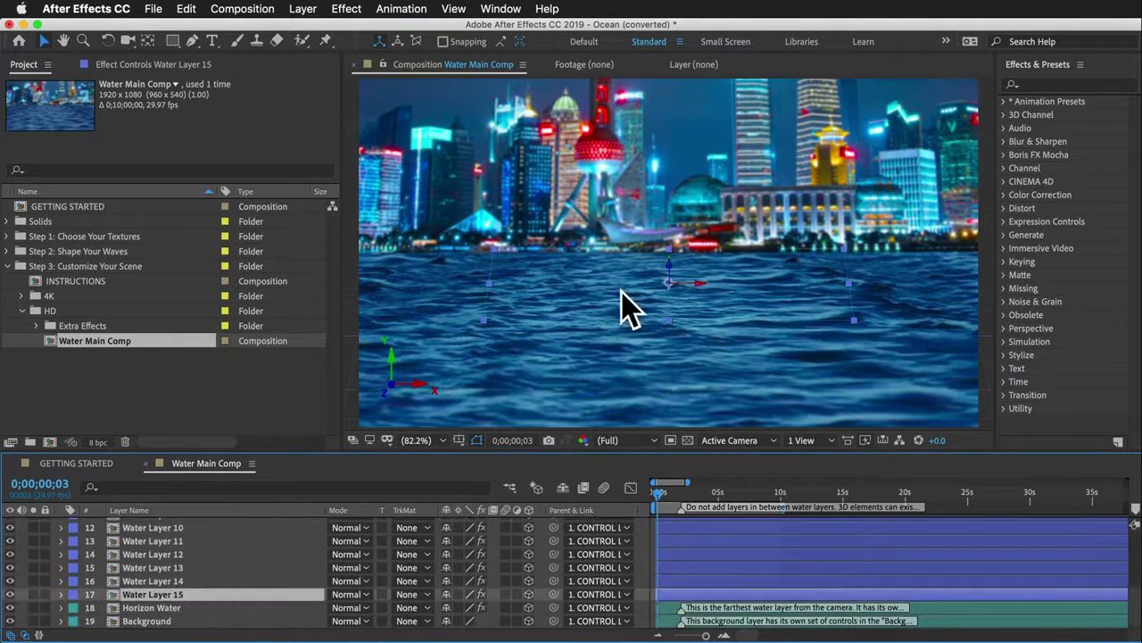
click(139, 607)
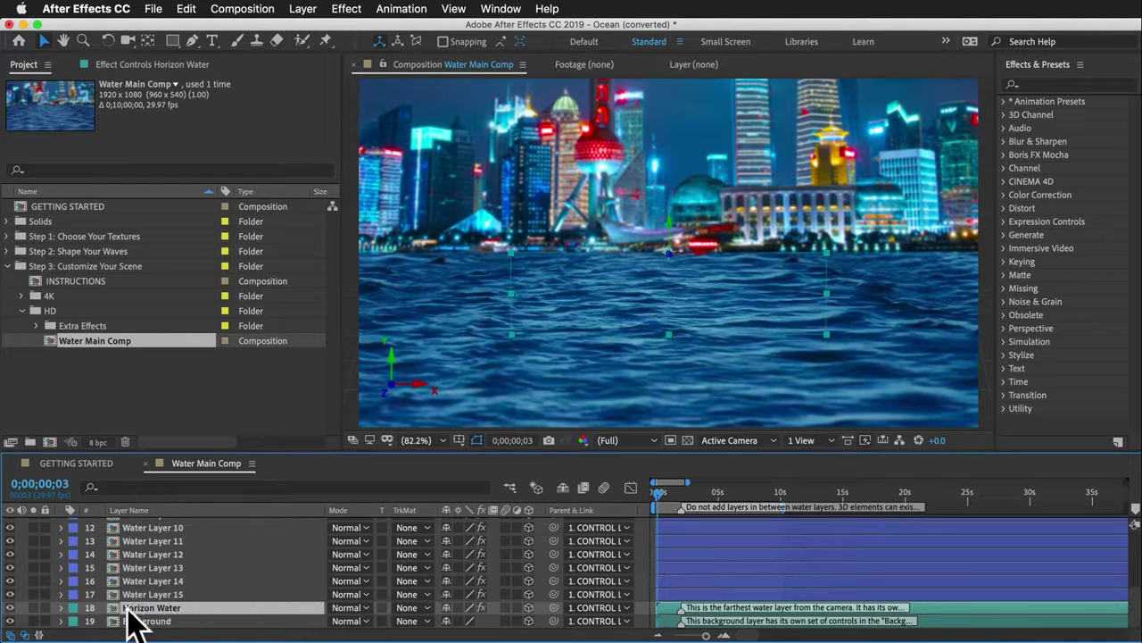
click(34, 608)
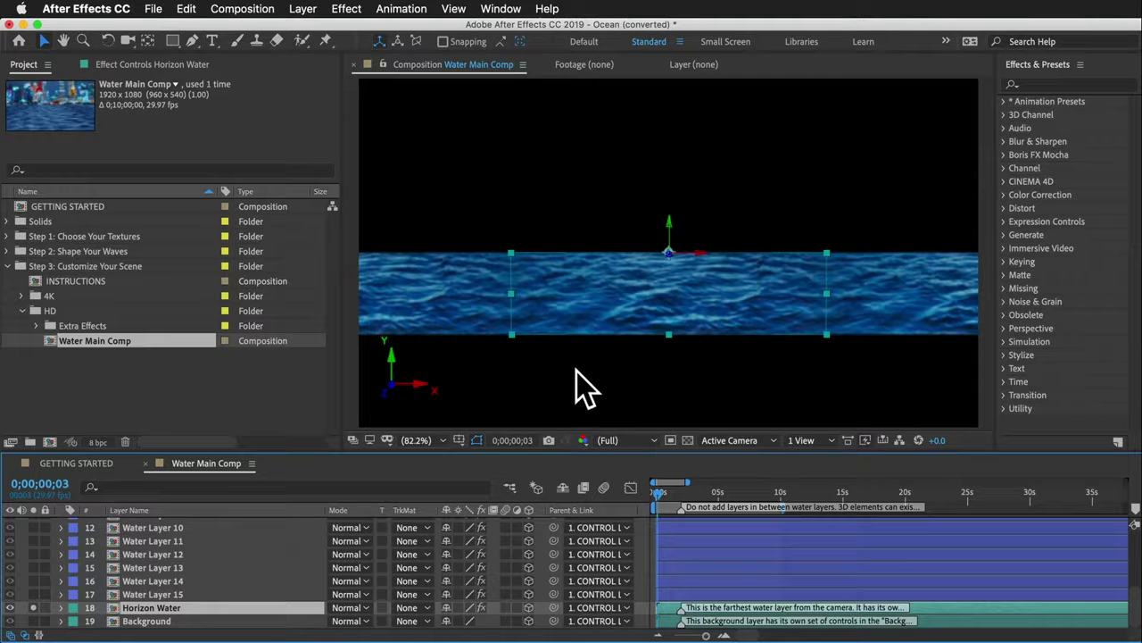
Step: Expand the HD folder under Step 1: Choose Your Textures and compare the Put Horizon Water Here and Put Water Texture Here comps
click(9, 237)
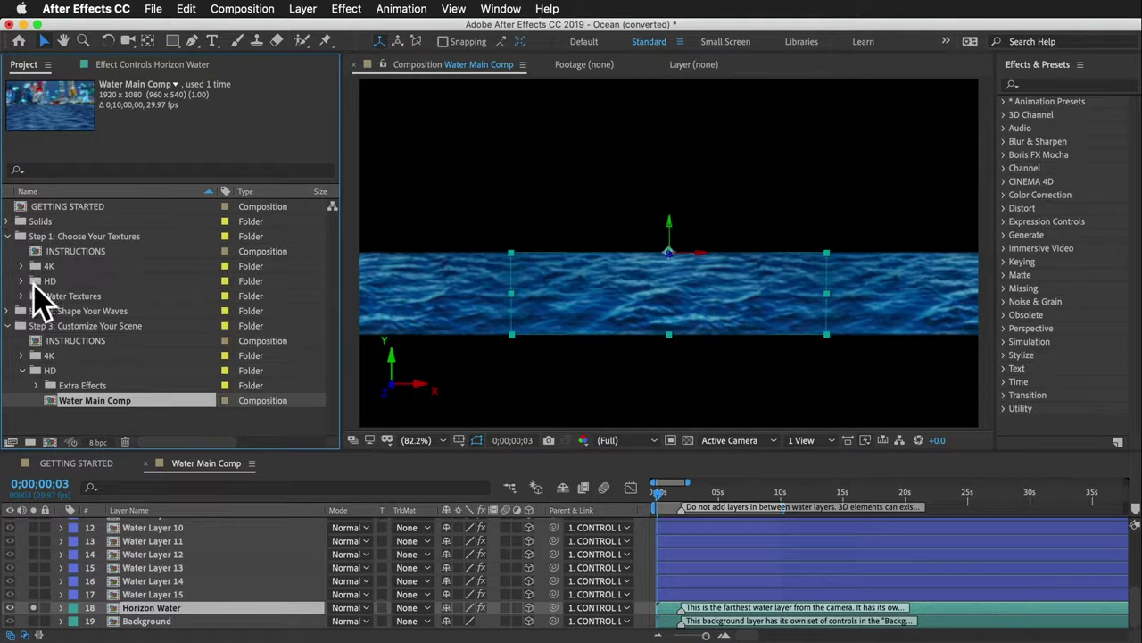
click(21, 280)
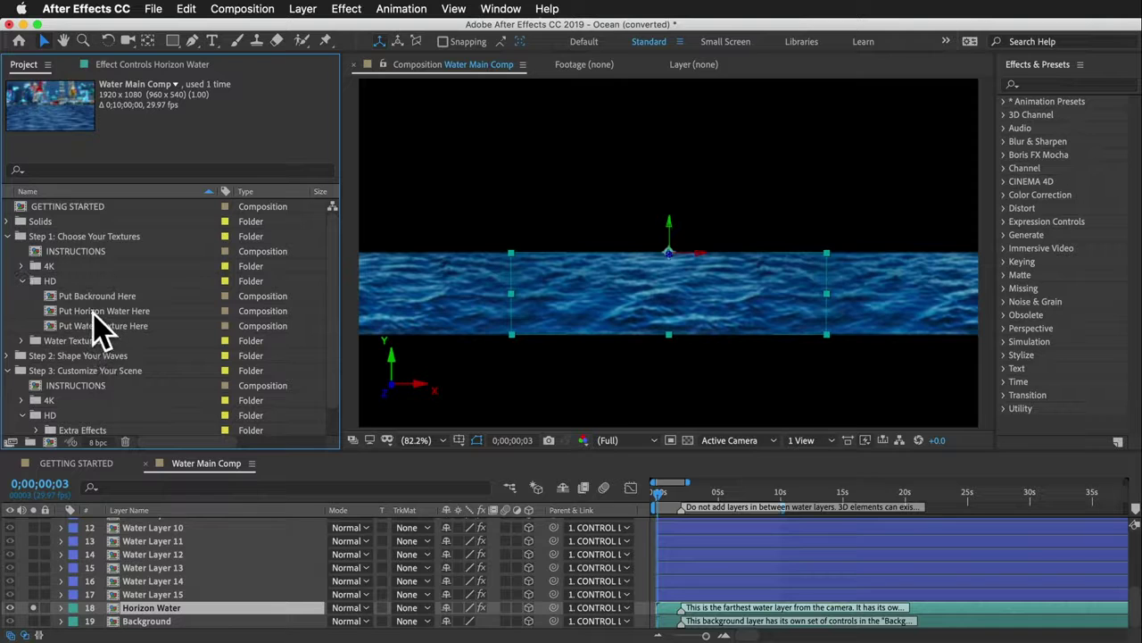
click(94, 312)
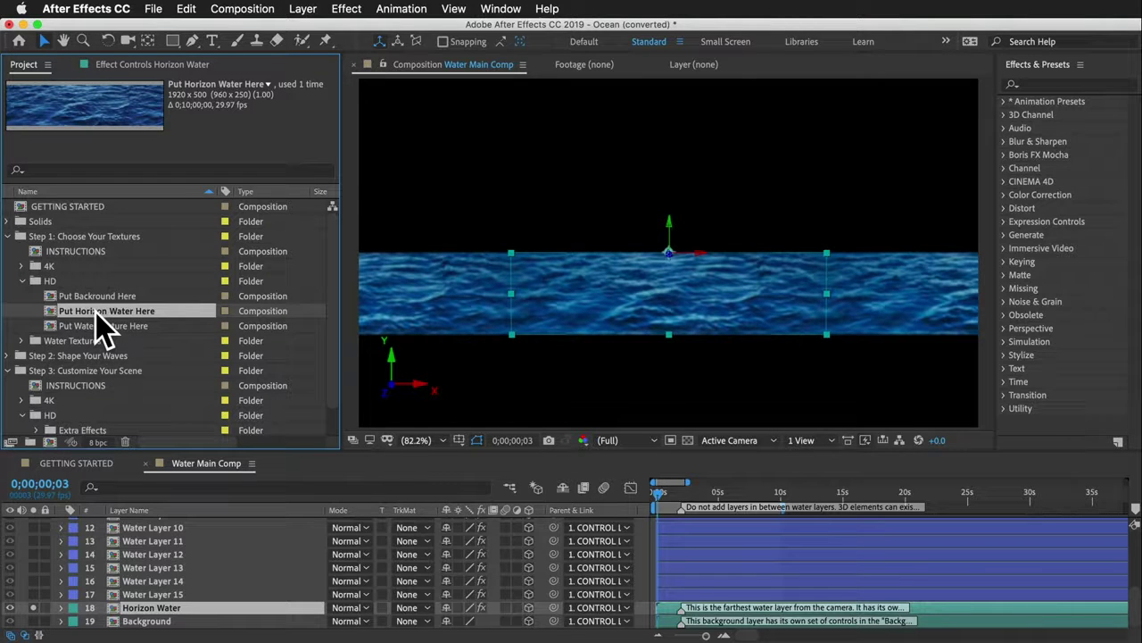
click(111, 327)
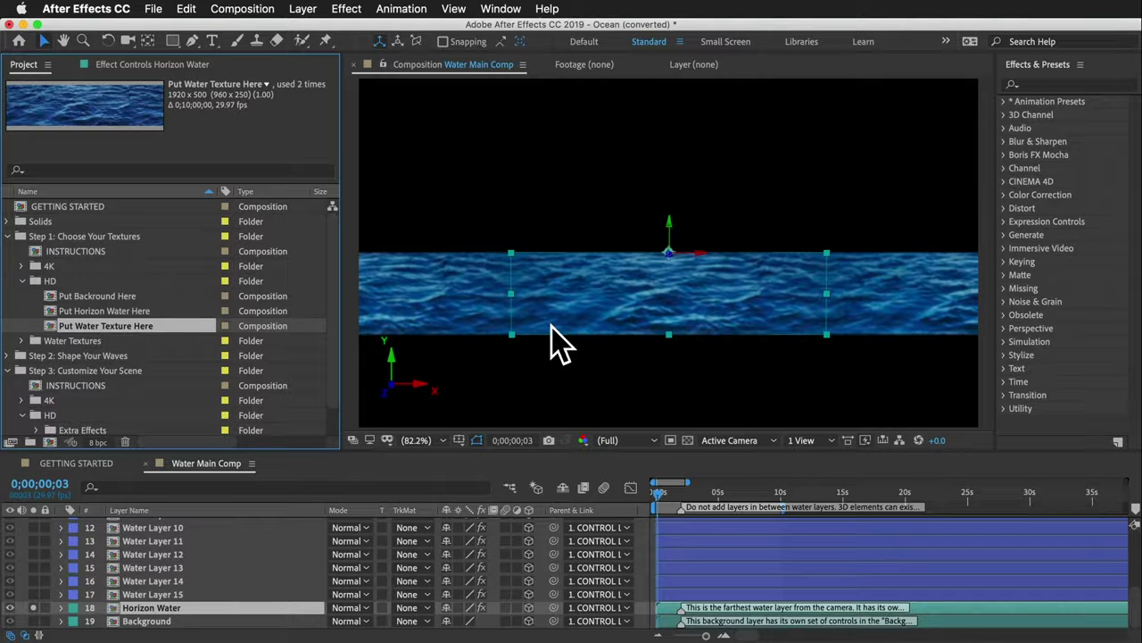
click(107, 310)
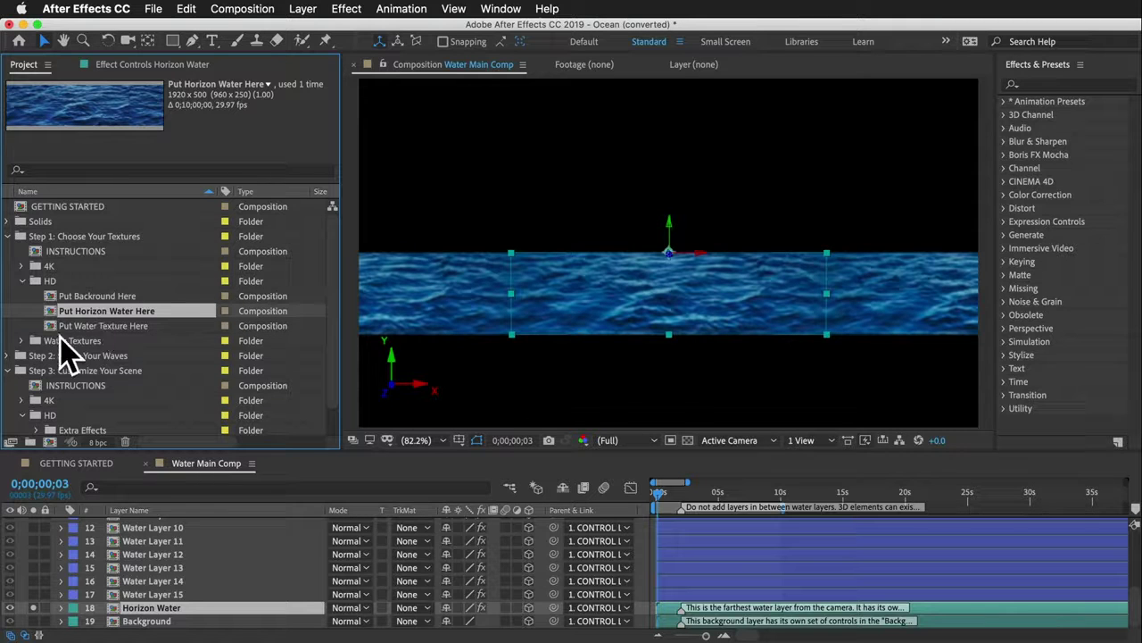
Step: Look through the Horizons clips in the Water Textures folder, then collapse the Horizons, Water Textures and HD folders
click(21, 340)
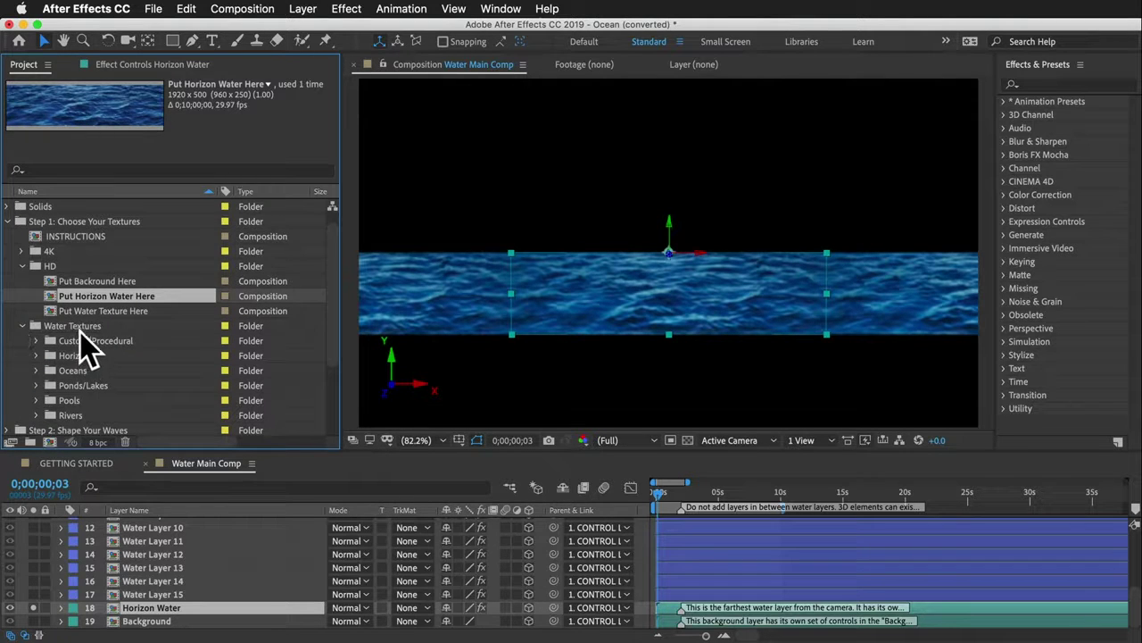
click(77, 327)
click(71, 356)
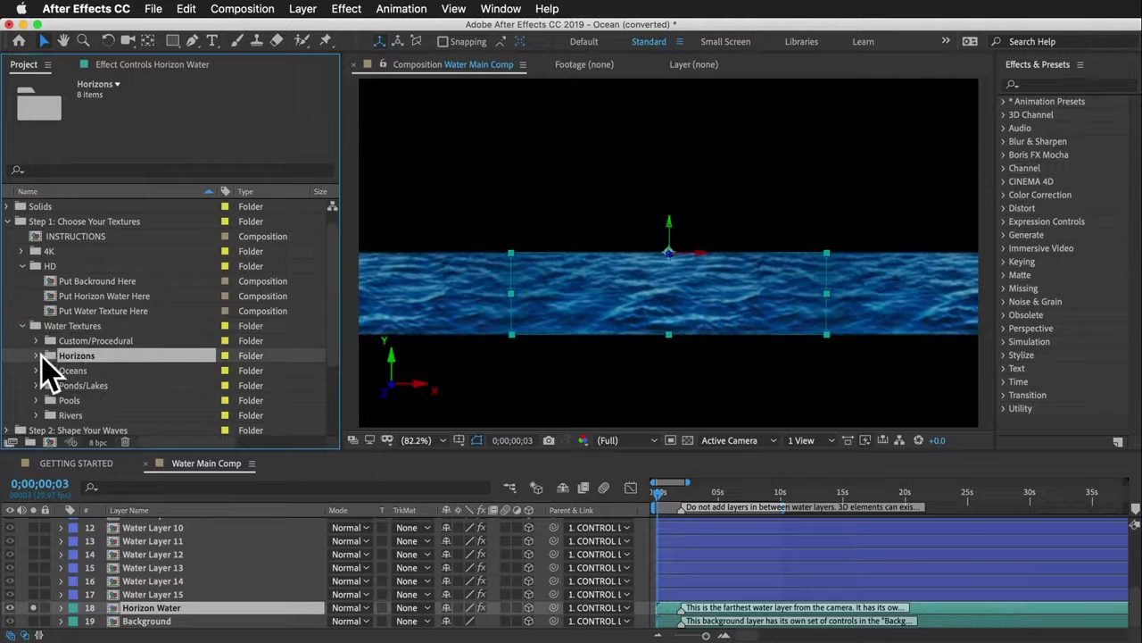
click(36, 355)
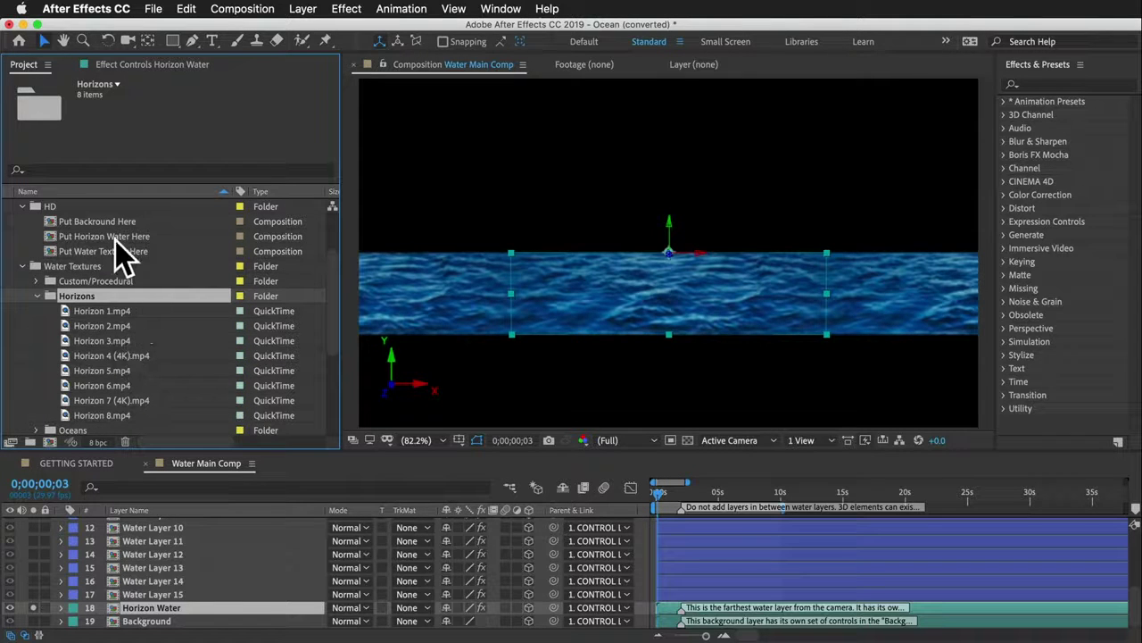
click(36, 295)
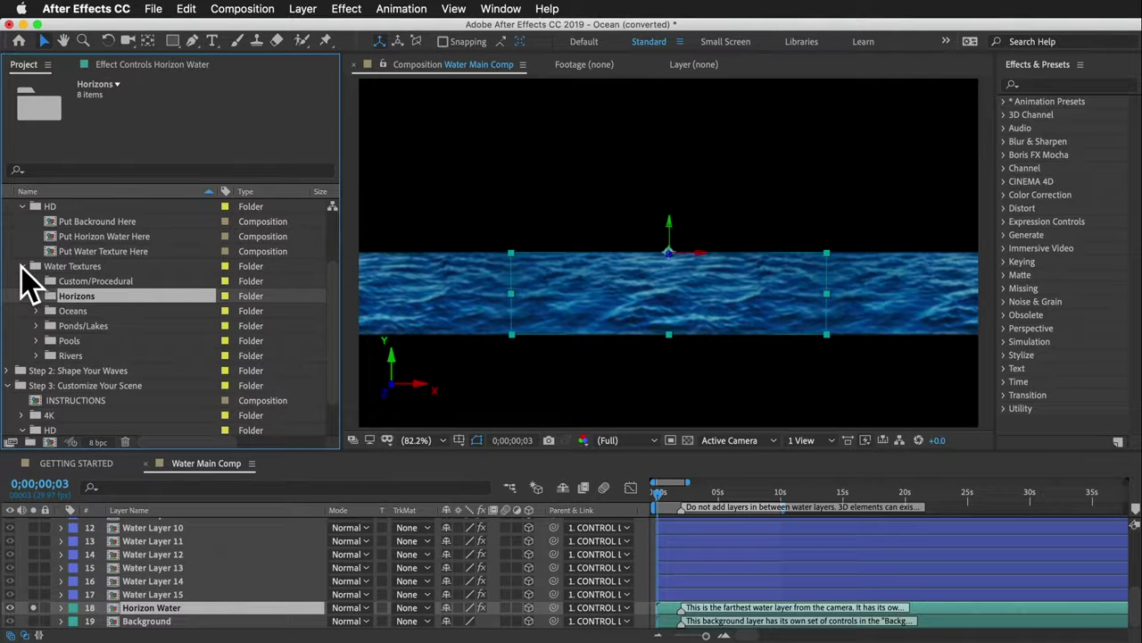
click(23, 267)
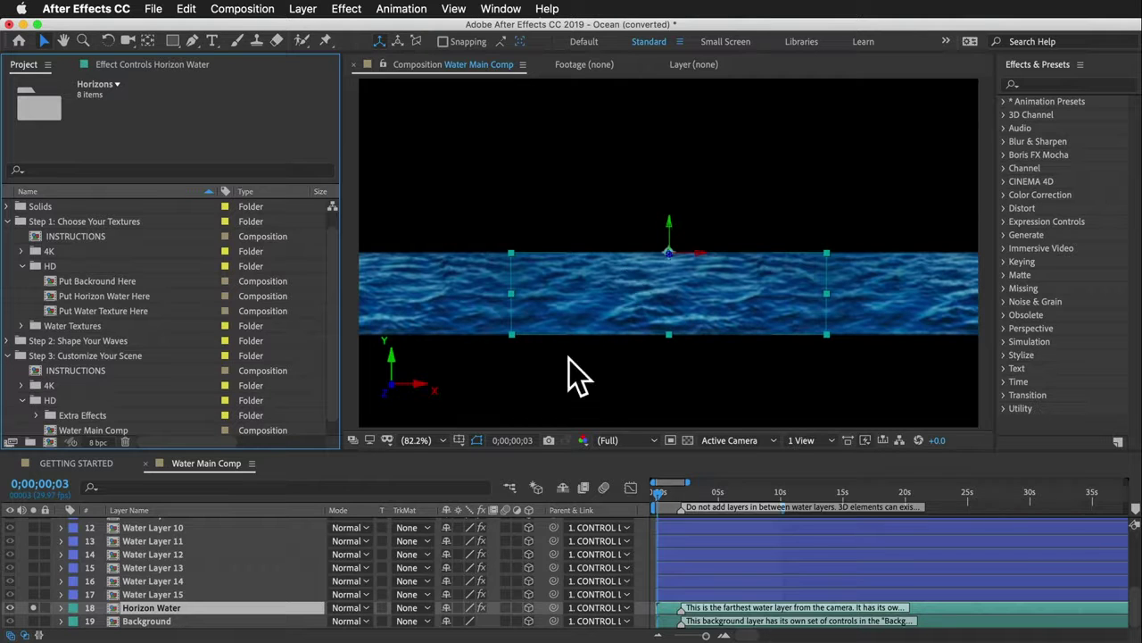
click(21, 266)
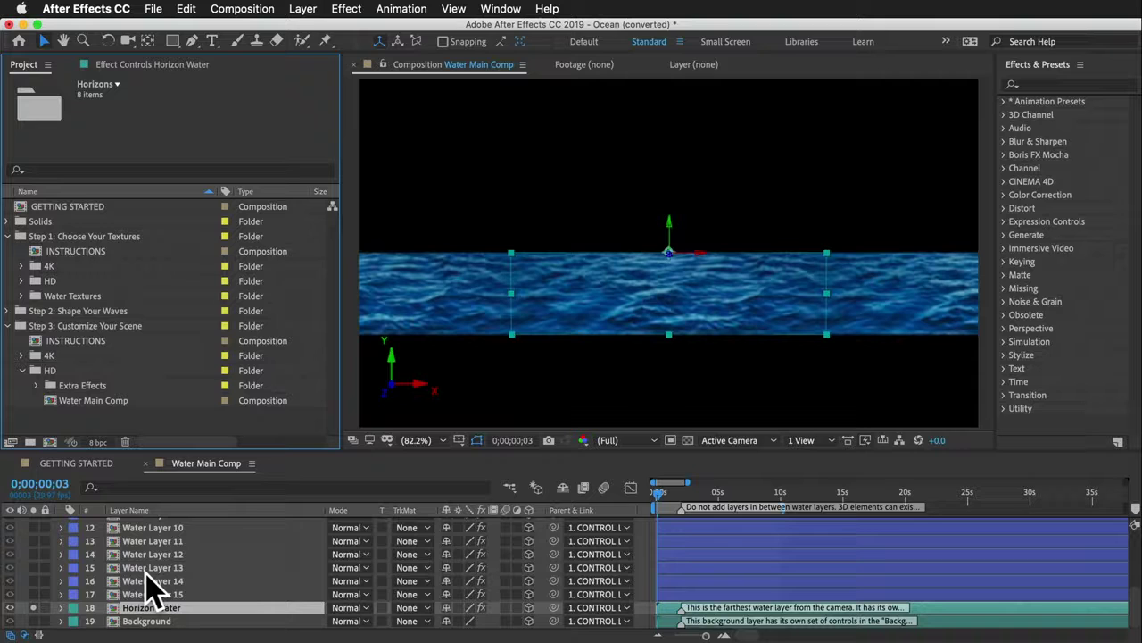
Step: Unsolo Horizon Water, select the Background layer, and locate its placeholder comp in the HD folder of Step 1
click(33, 607)
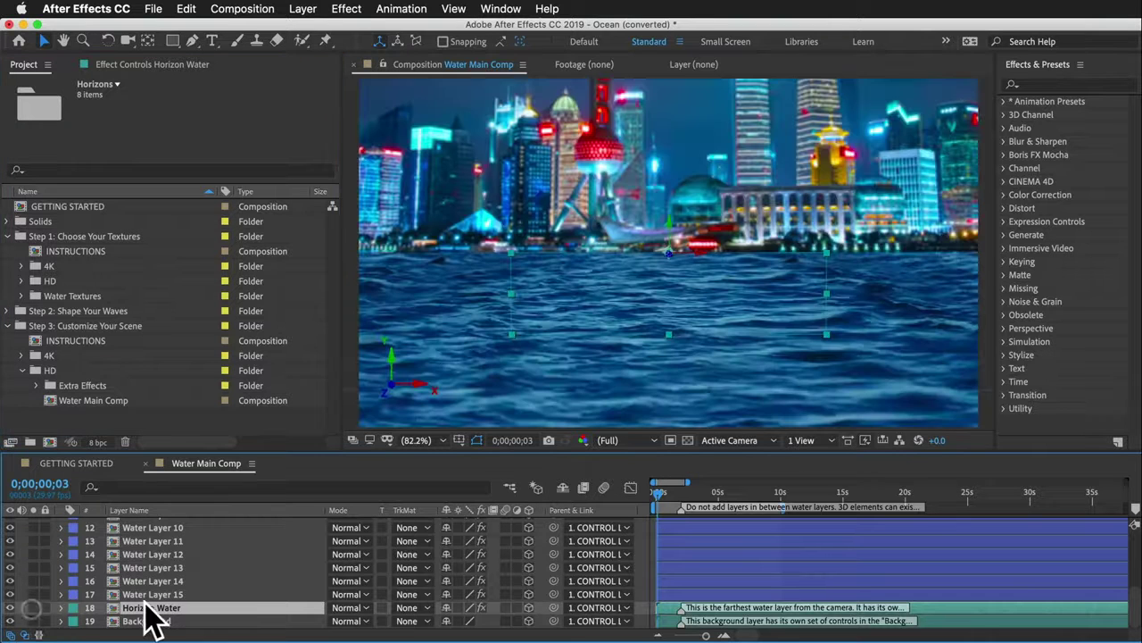
click(148, 621)
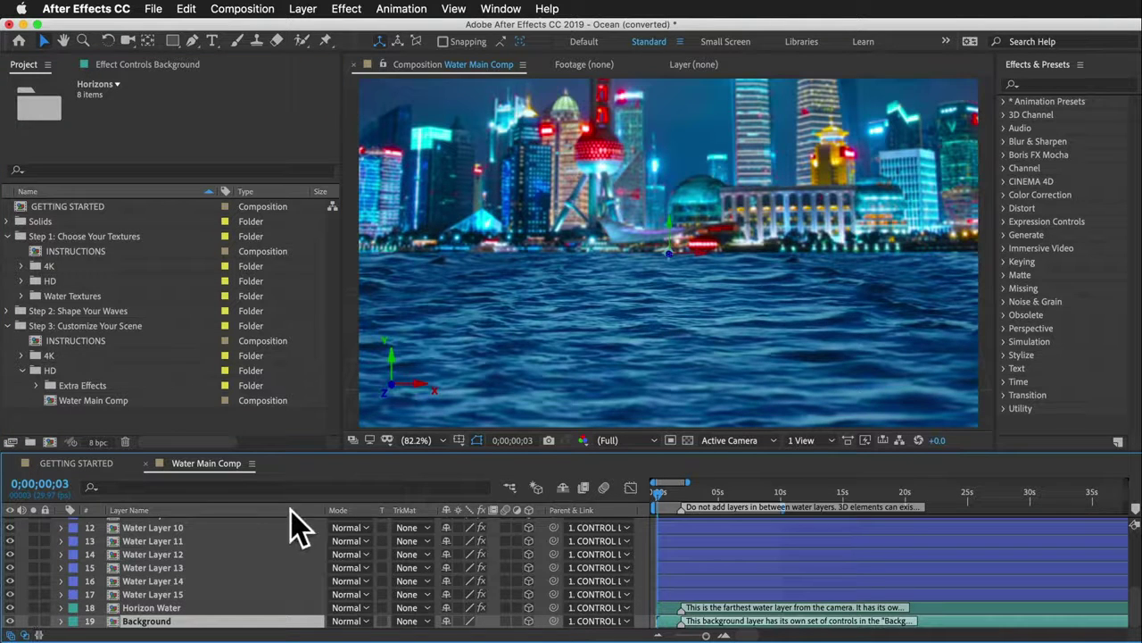
click(23, 281)
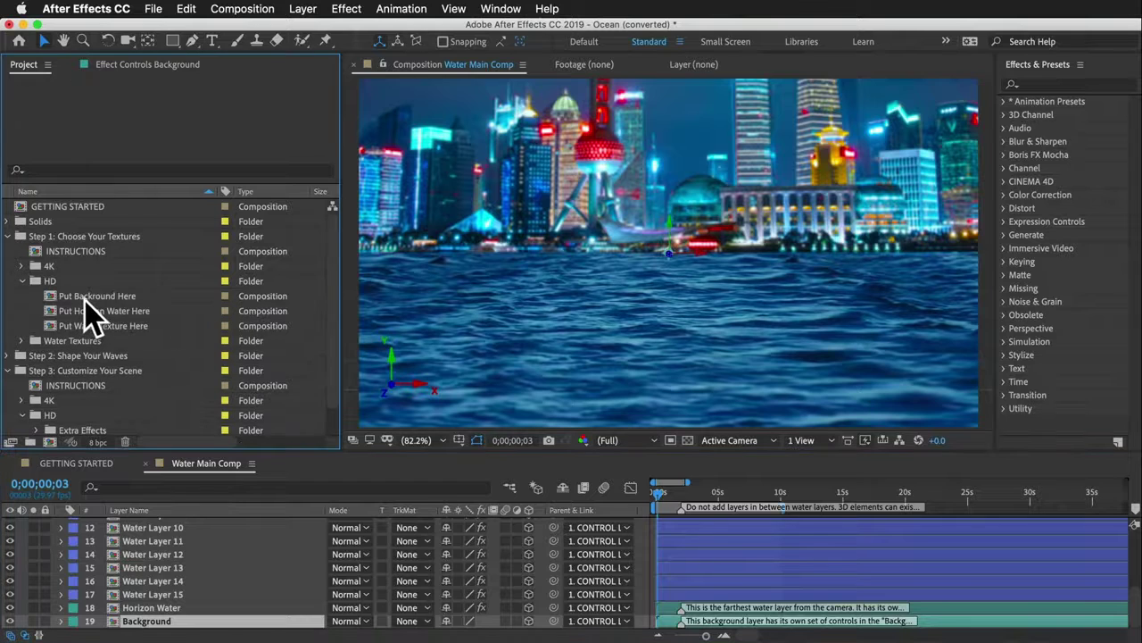
click(83, 296)
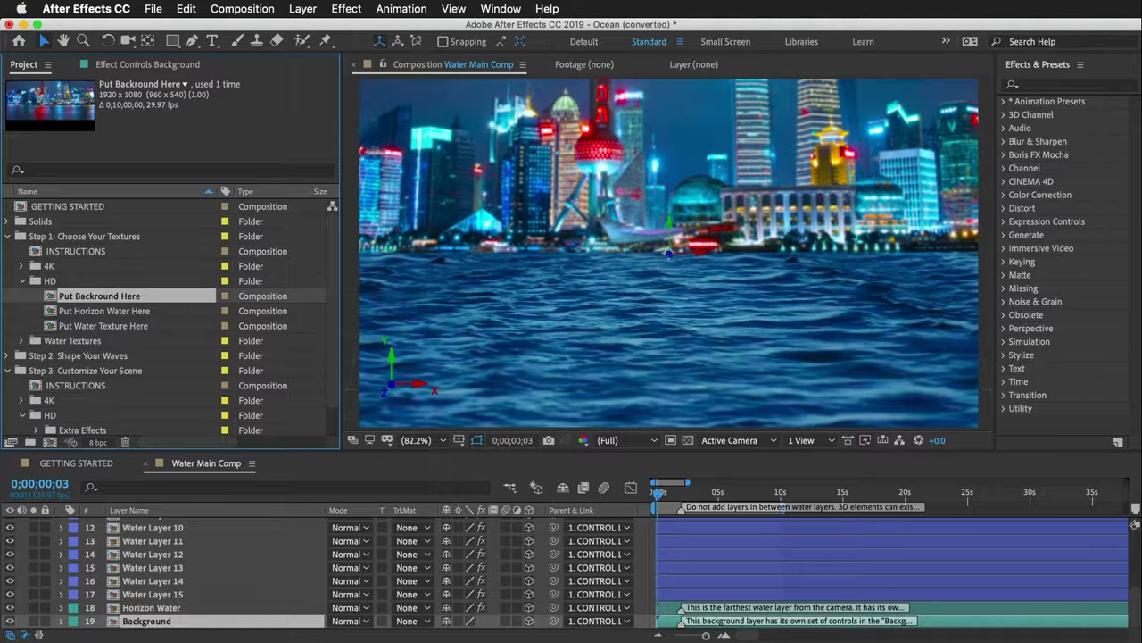
Step: Select Water Layers 3 through 15 in Water Main Comp and duplicate them to extend the ocean surface
click(170, 594)
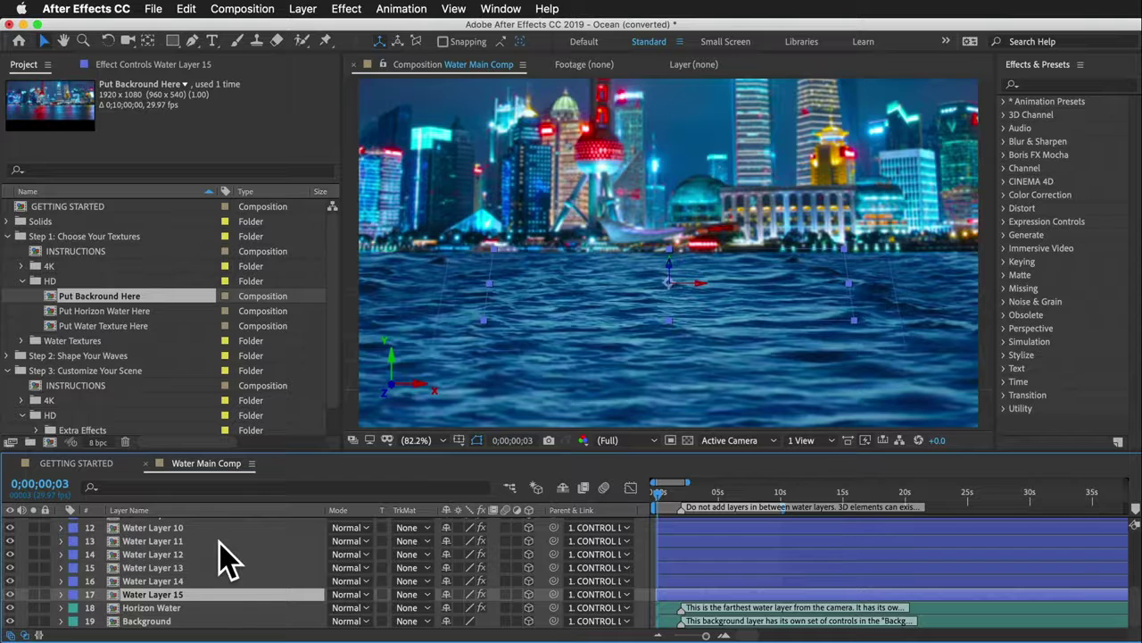
scroll(227, 561, up, 3)
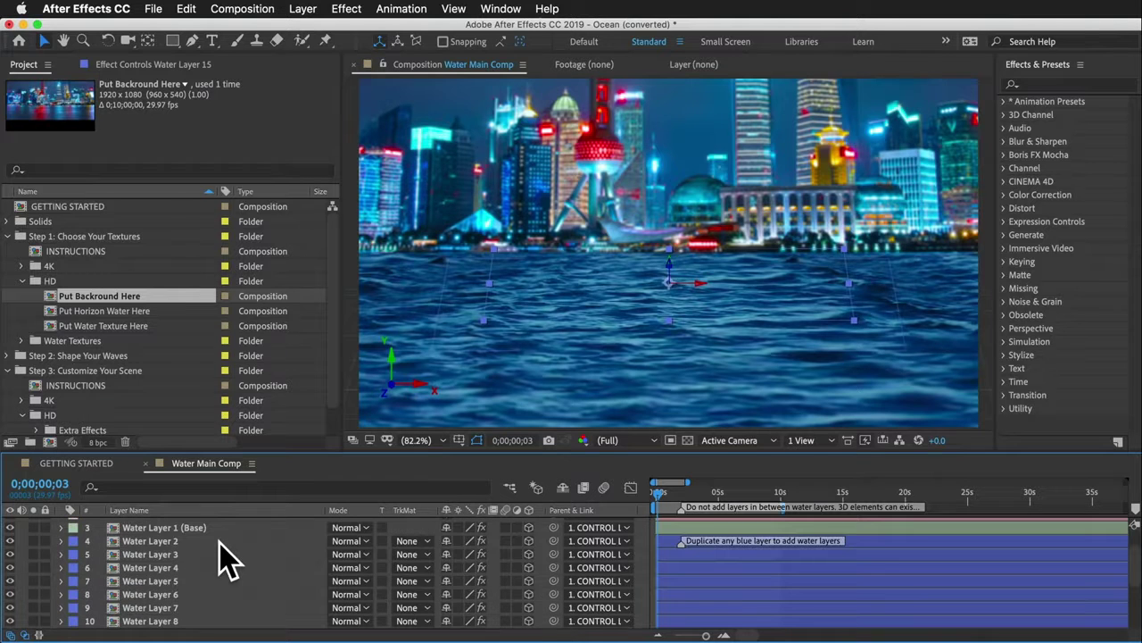
shift+click(158, 573)
scroll(205, 615, down, 3)
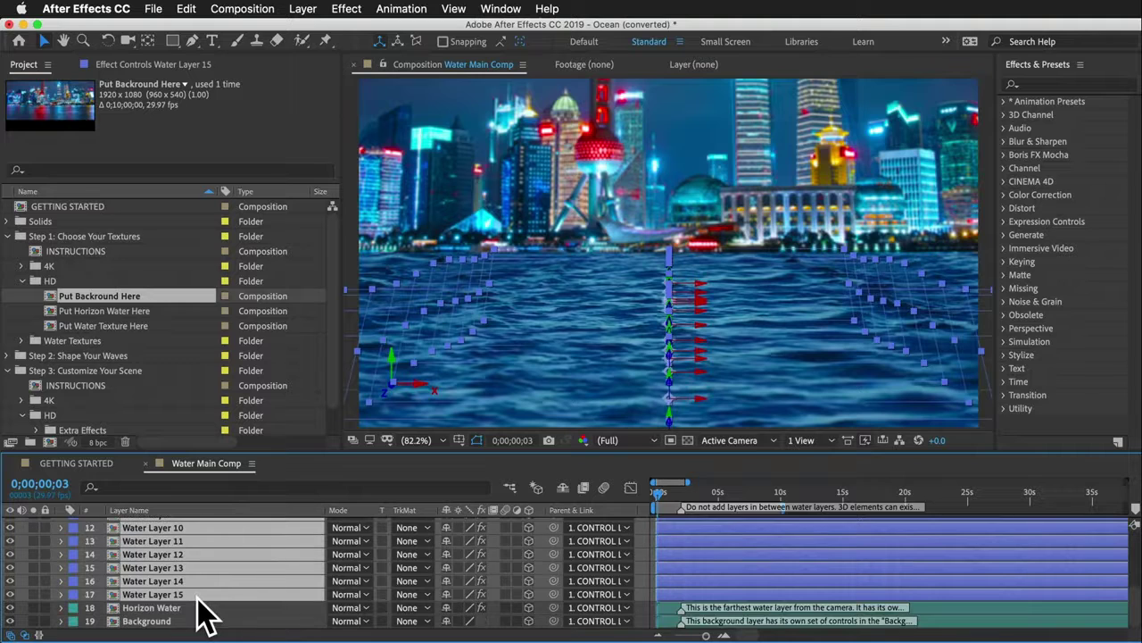
click(190, 9)
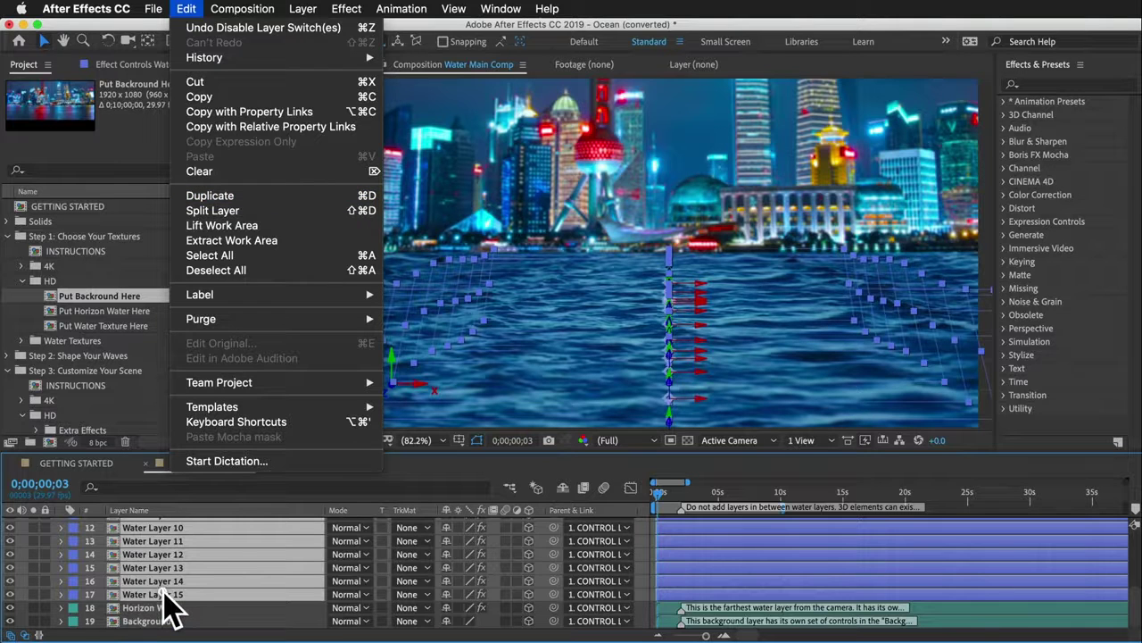
key(super+d)
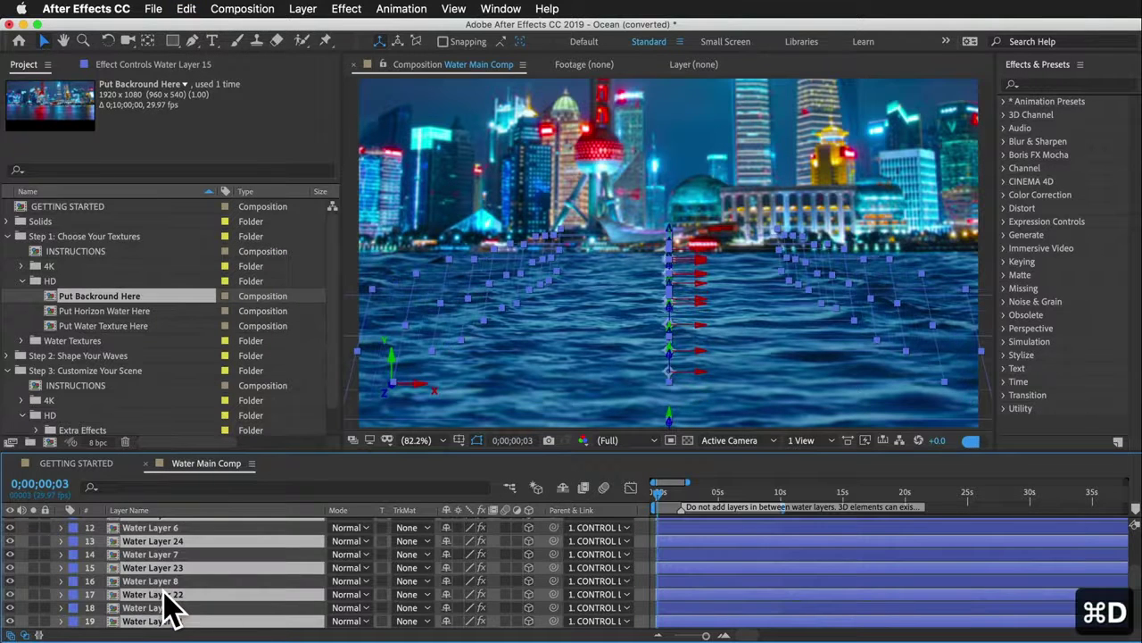
Step: Select Water Layers 16 through 28 and duplicate them to extend the ocean farther from the camera
scroll(166, 595, down, 5)
shift+click(170, 593)
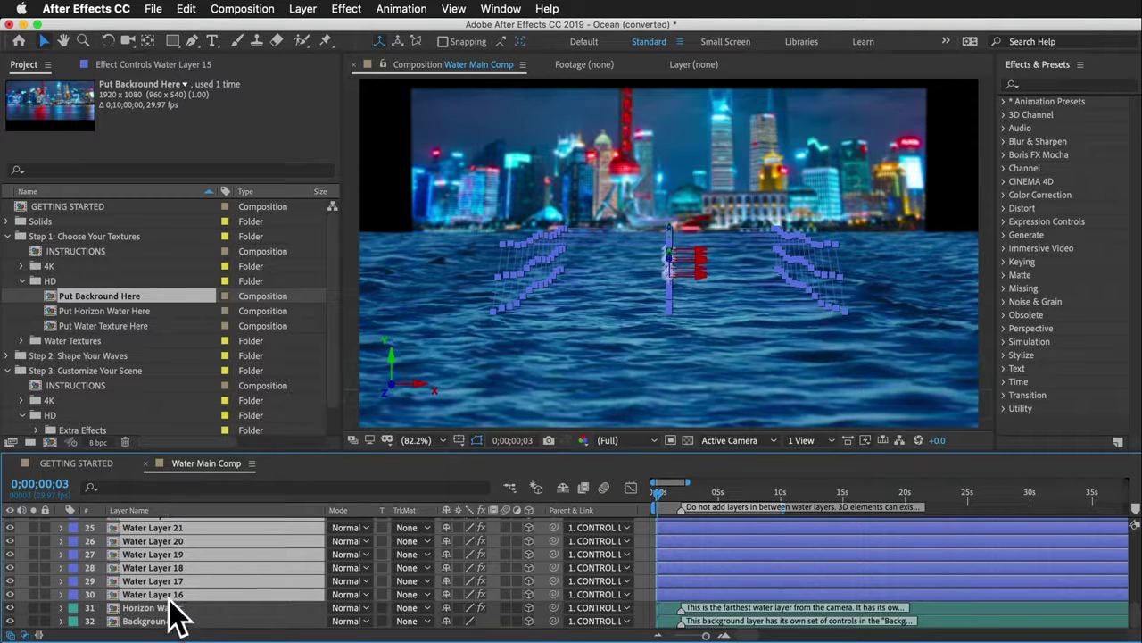
key(super+d)
scroll(176, 616, down, 5)
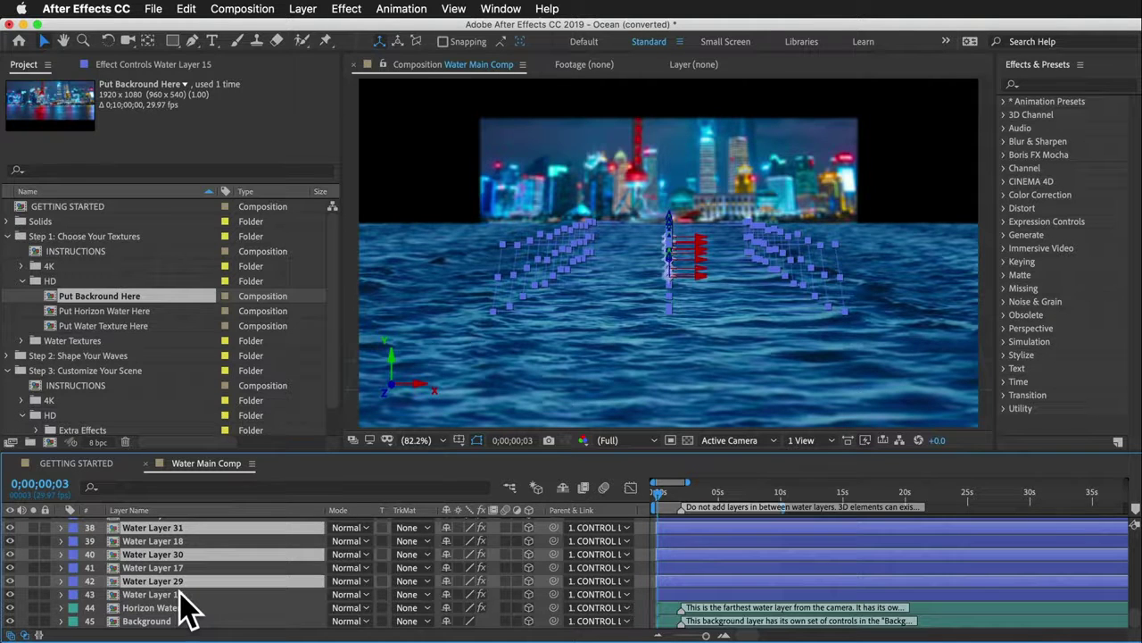
Step: Undo both water layer duplications in Water Main Comp
key(super+z)
key(super+z)
key(super+z)
key(super+z)
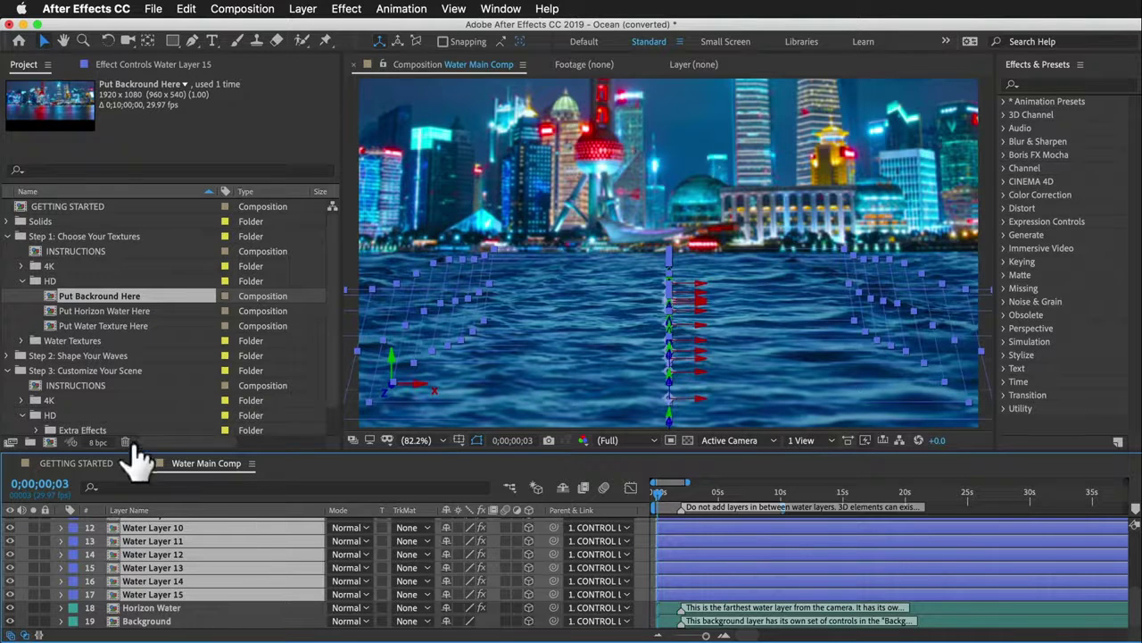
click(219, 473)
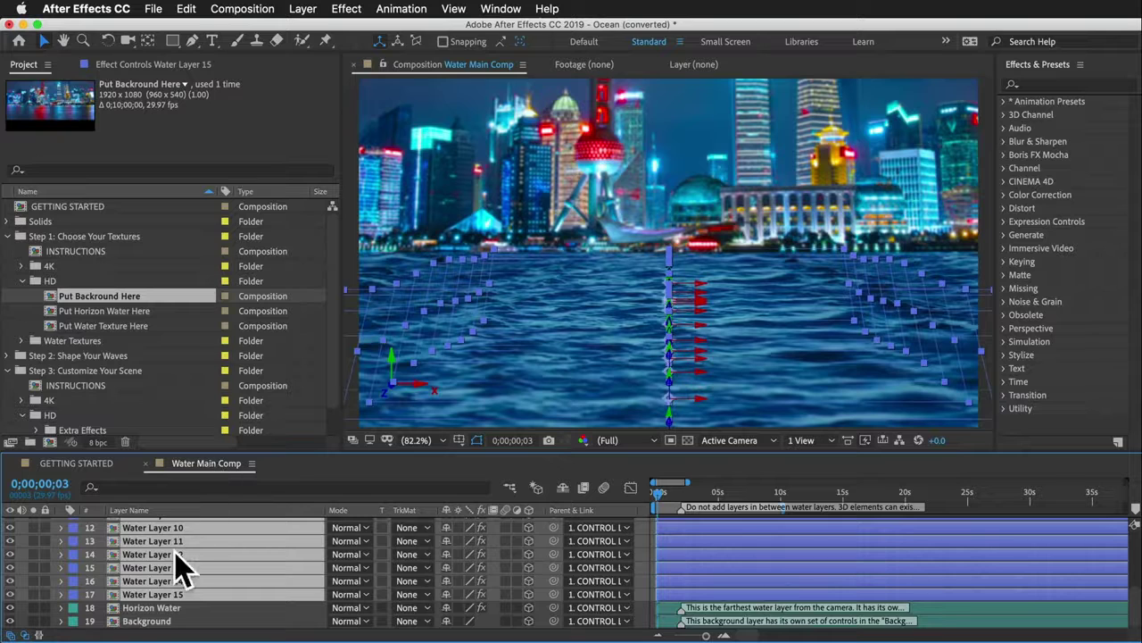
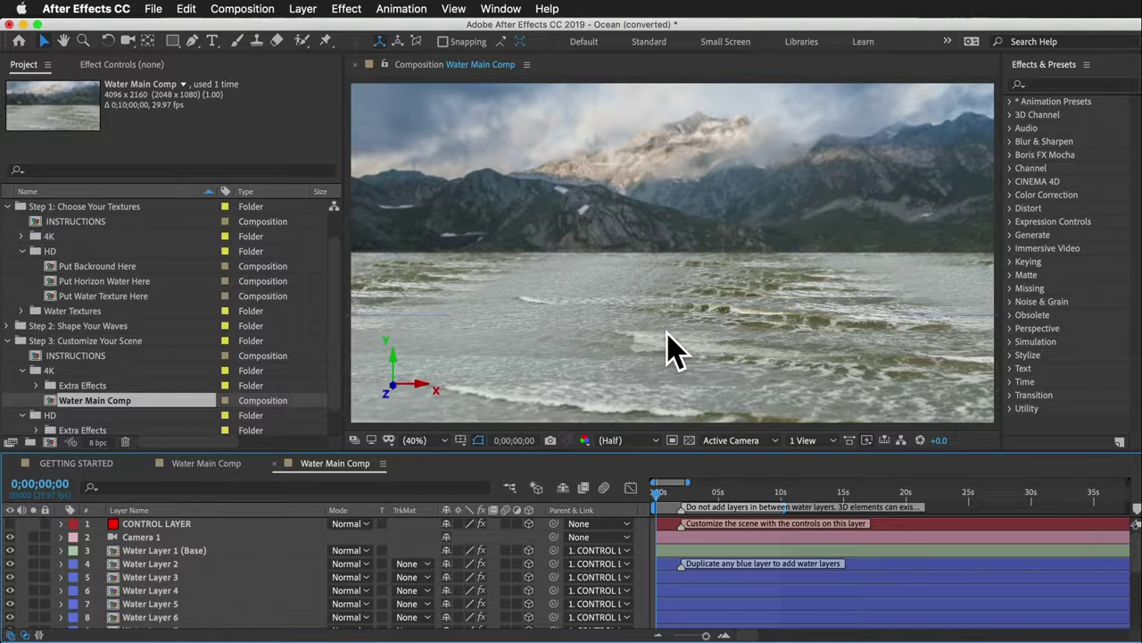
Step: Replace Water Layer 1 (Base) through Water Layer 15 in the 4K Water Main Comp with the HD Water Texture comp from Step 2
click(184, 550)
scroll(148, 576, down, 6)
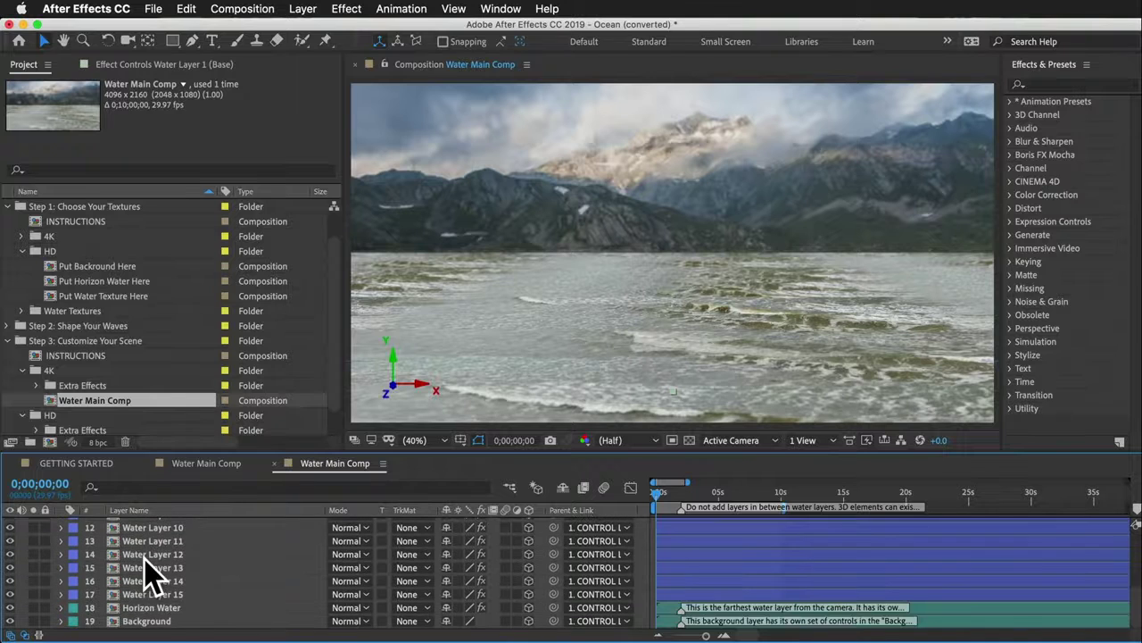
shift+click(165, 595)
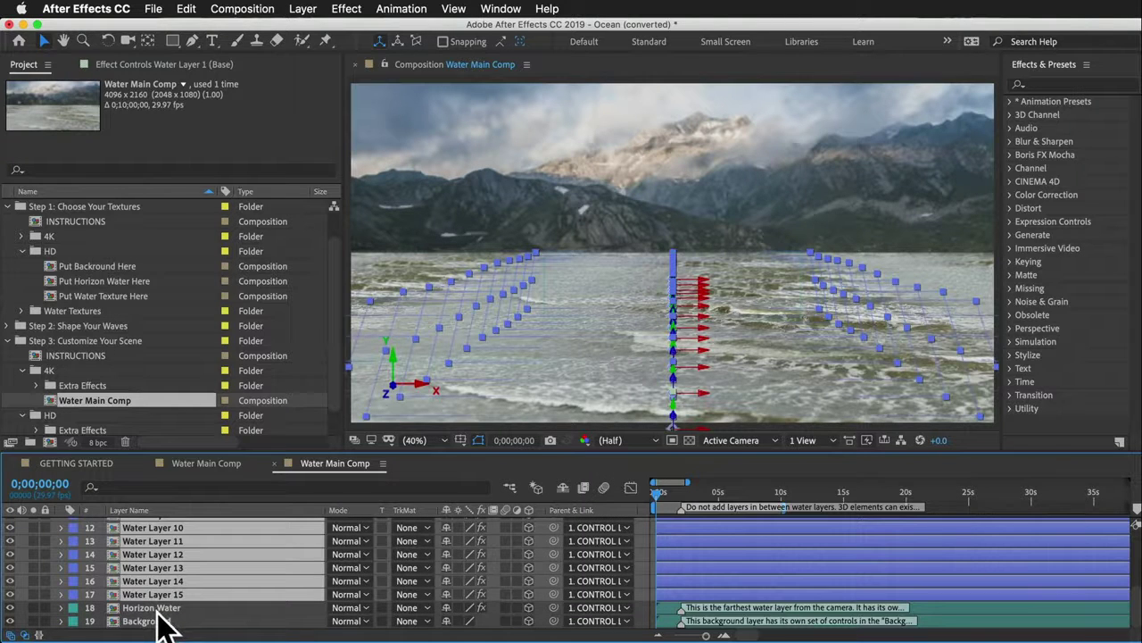
click(7, 325)
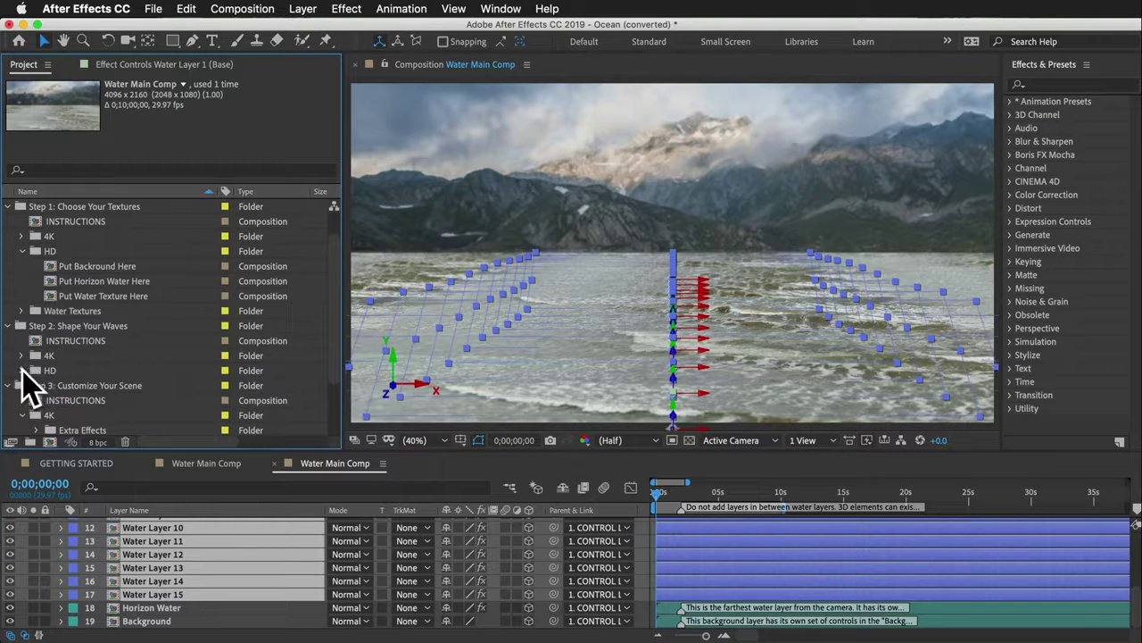
click(21, 371)
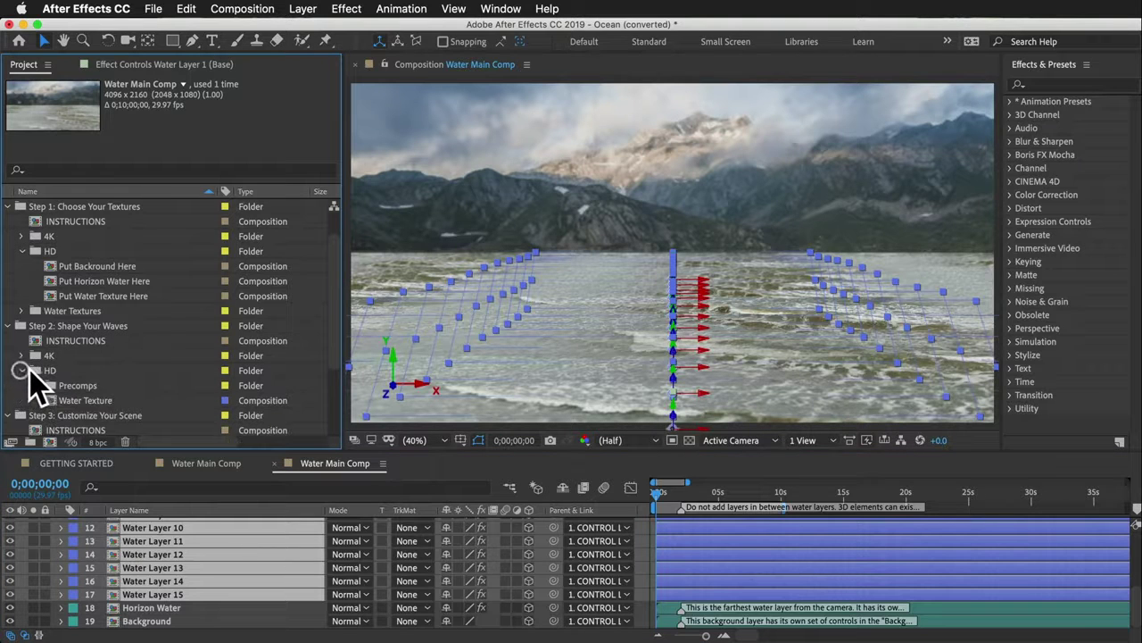
click(90, 401)
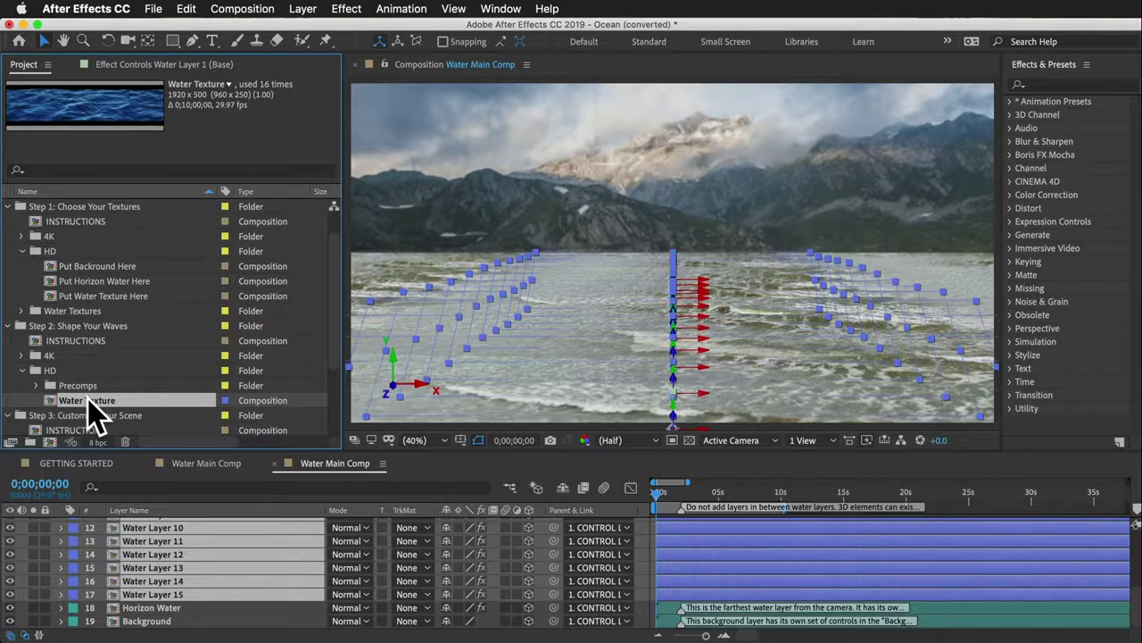
drag(89, 406, 152, 547)
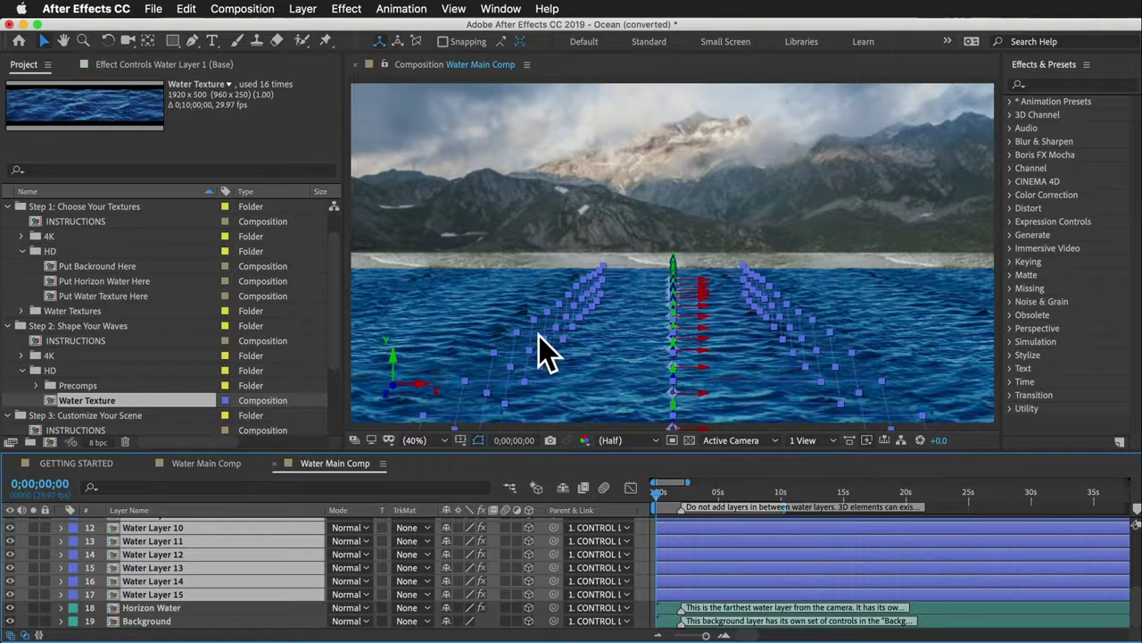
Step: Close the 4K Water Main Comp and return to the farthest water layers of the HD Water Main Comp
click(275, 464)
scroll(161, 585, down, 5)
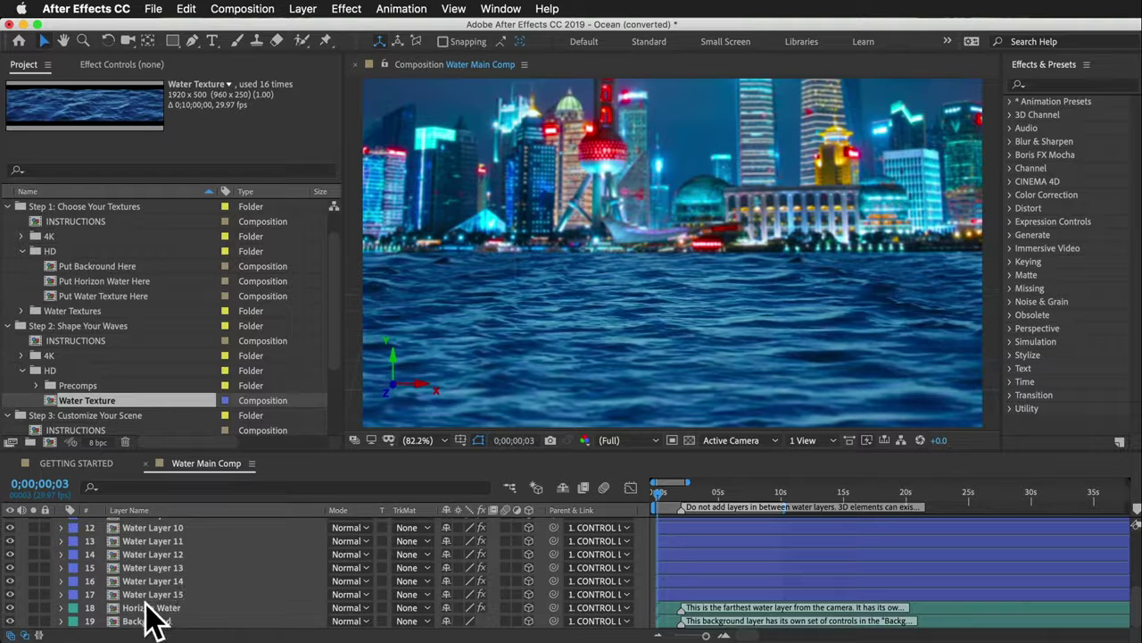
Step: Review the Horizon Water and Background layers and the Step 1 HD comps that supply their images
click(146, 610)
click(148, 618)
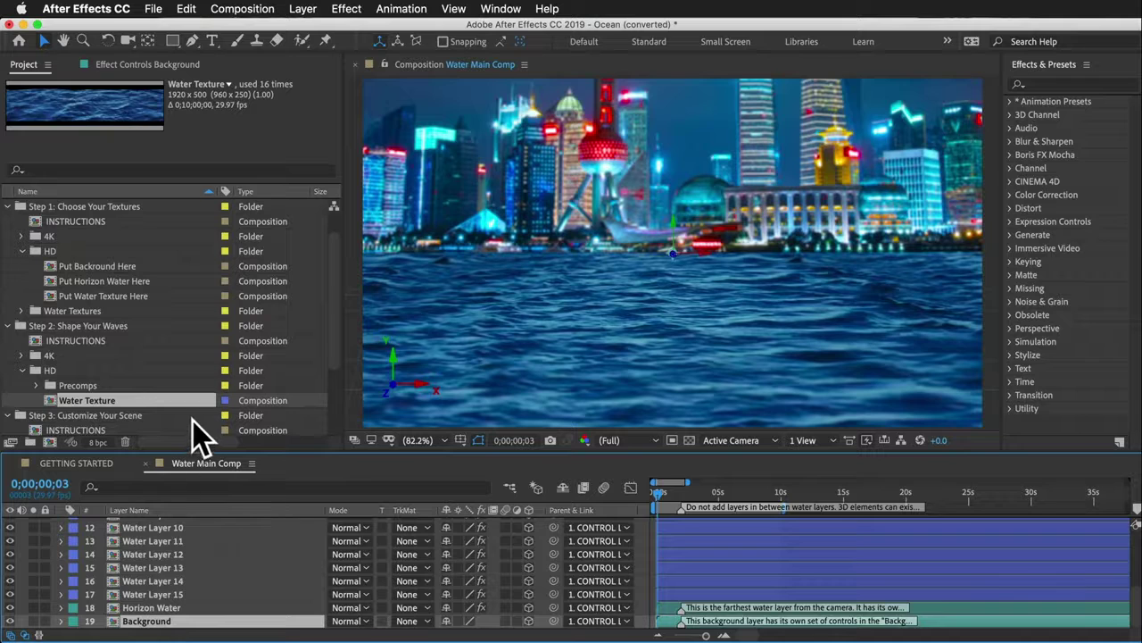
click(92, 266)
click(87, 281)
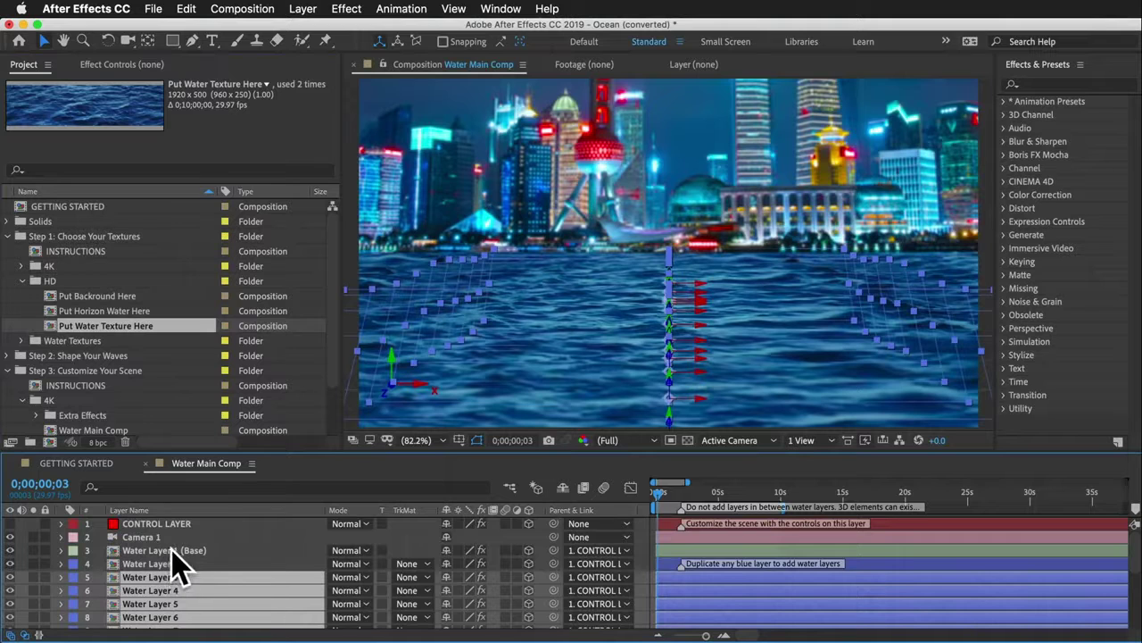
Step: Open the effect controls of the CONTROL LAYER and look through its transform, edge, wave, horizon and background settings
click(178, 524)
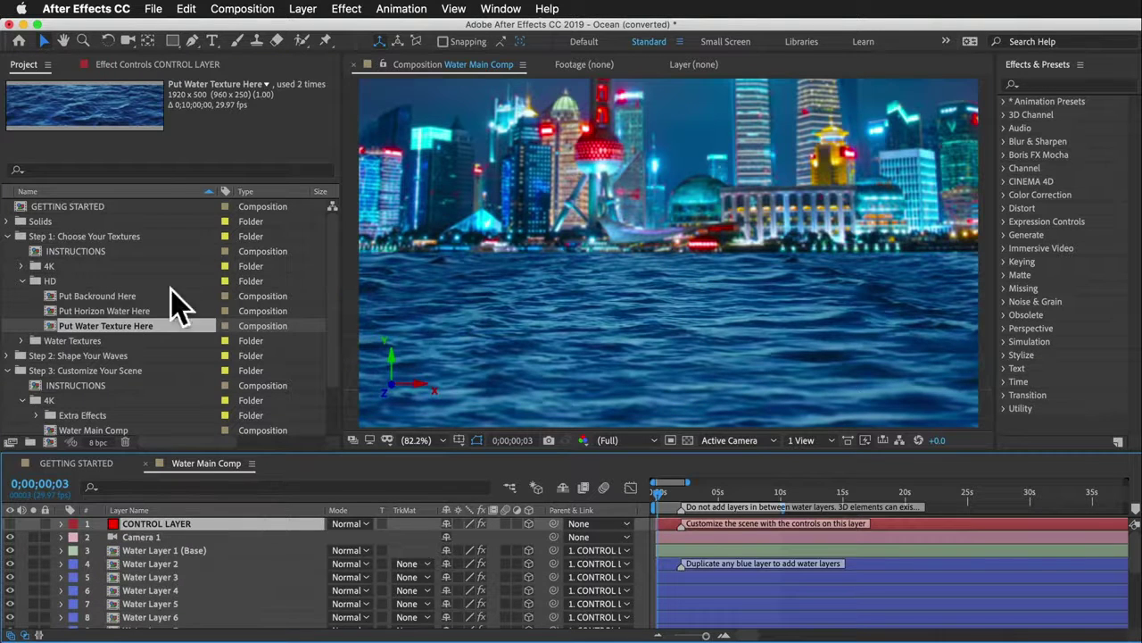
click(140, 67)
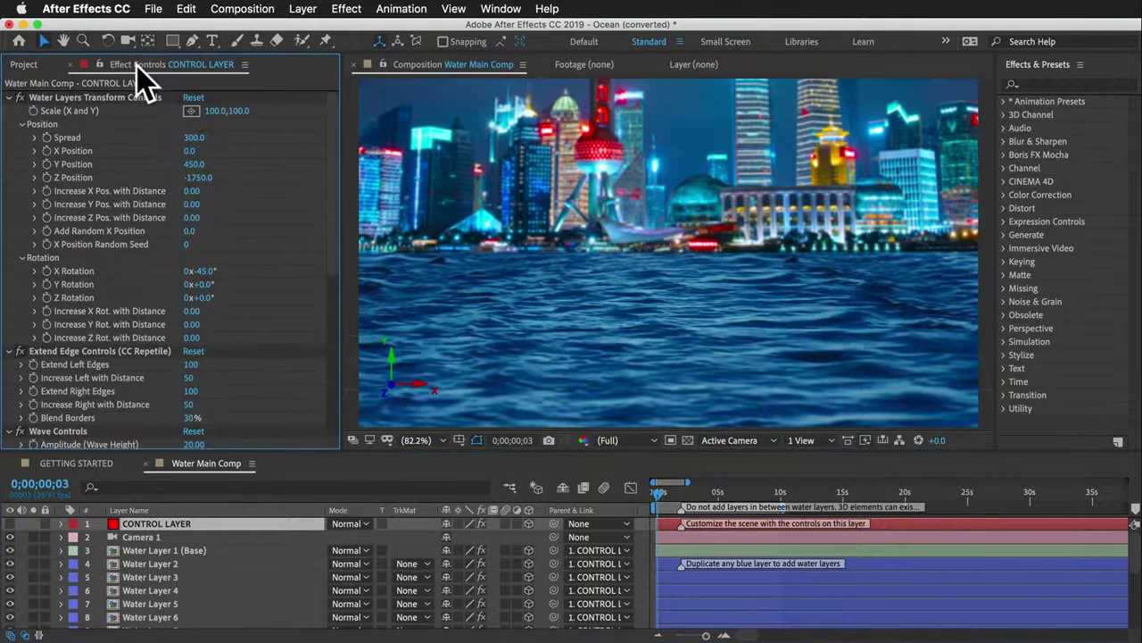
scroll(201, 227, down, 10)
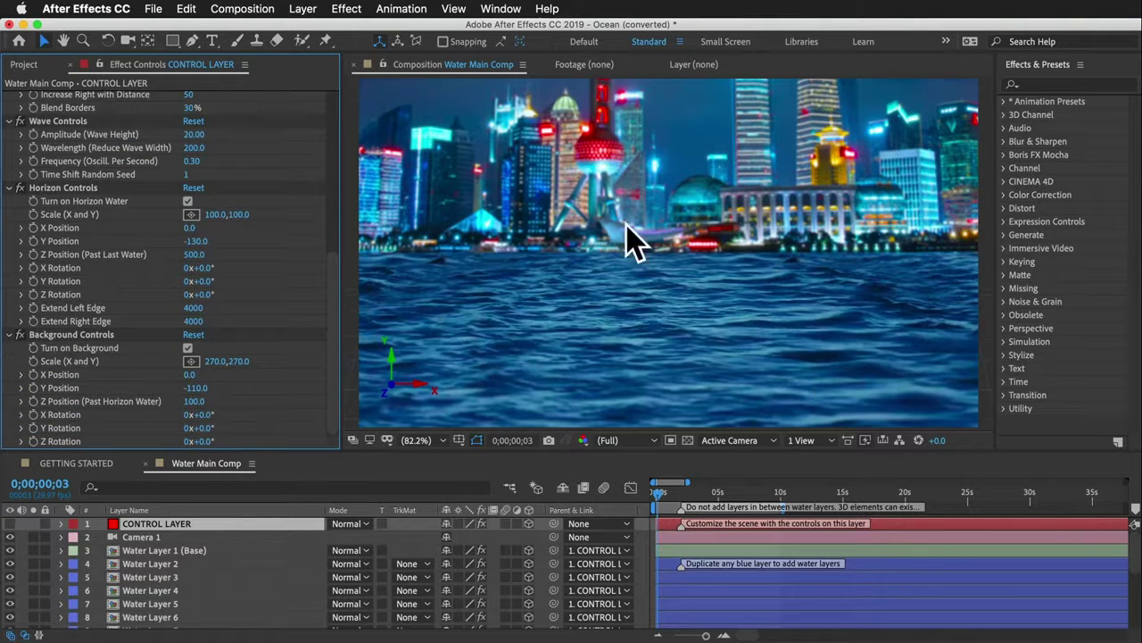
scroll(57, 204, up, 8)
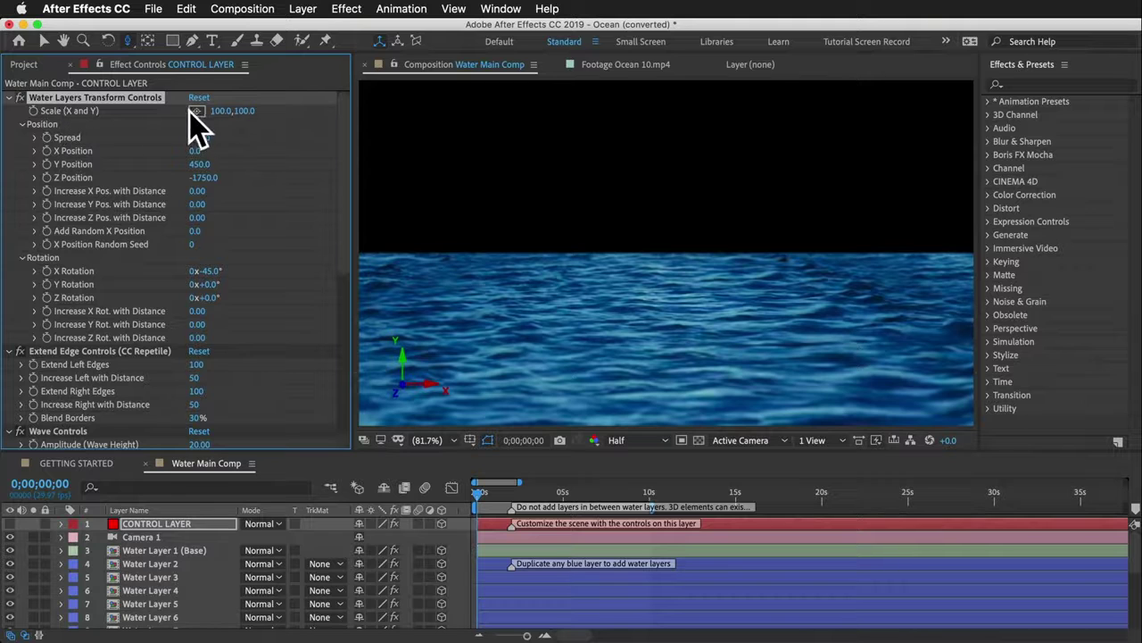
Step: Try a different Scale and an X Position of 460 for the water layers, undoing each change
drag(223, 112, 256, 115)
key(super+z)
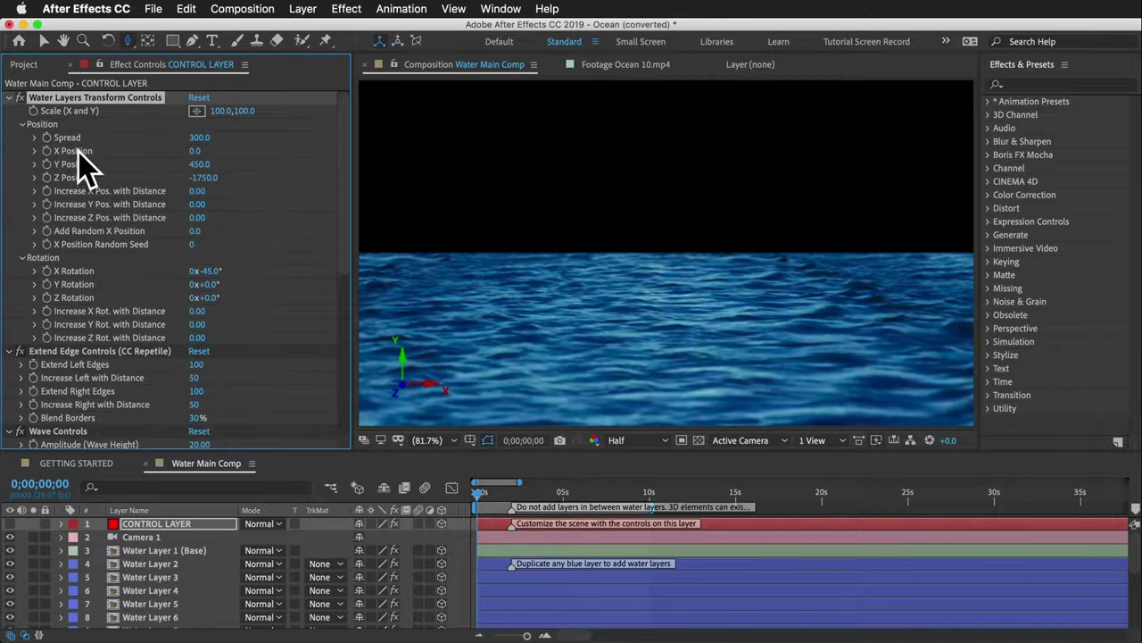
drag(194, 151, 255, 155)
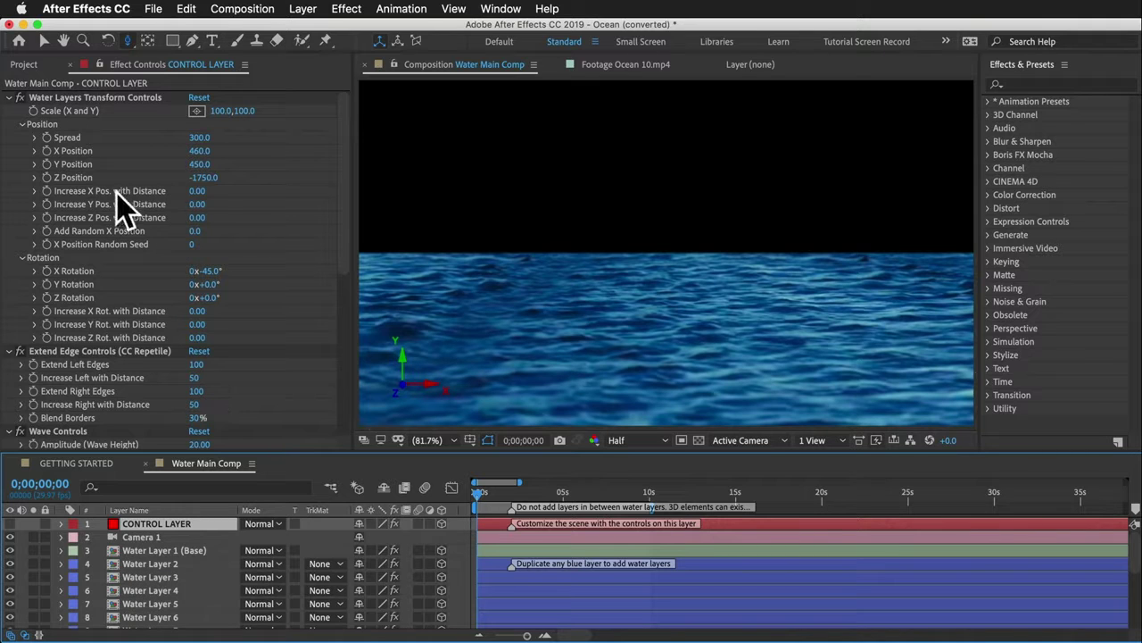
key(super+z)
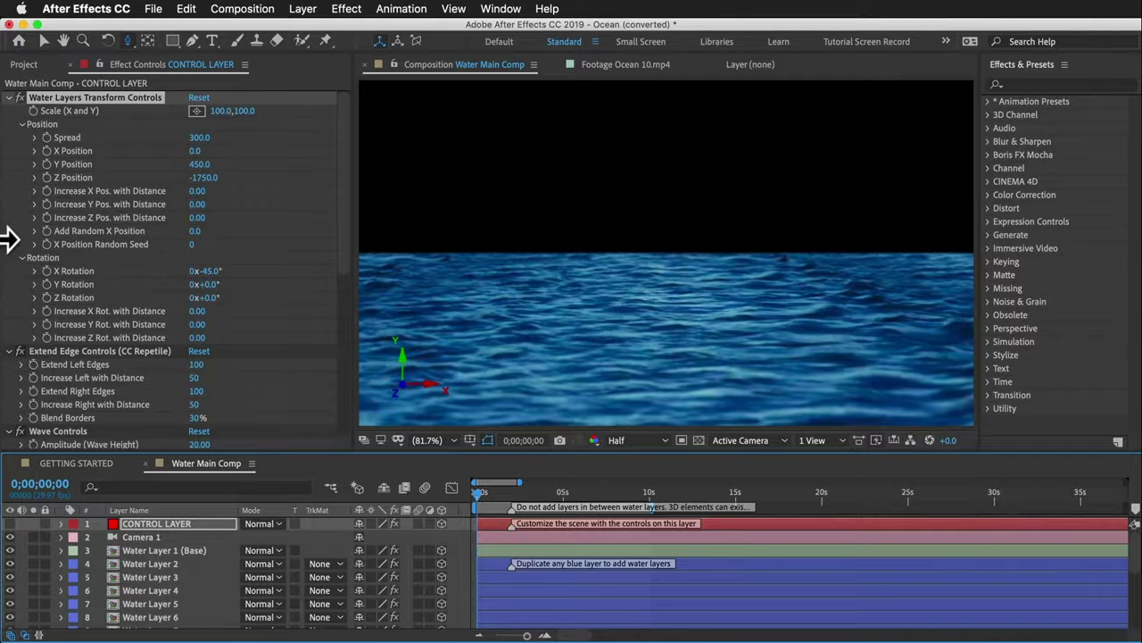
Step: Set Add Random X Position to 1000 and X Position Random Seed to 2 for the water layers
click(97, 250)
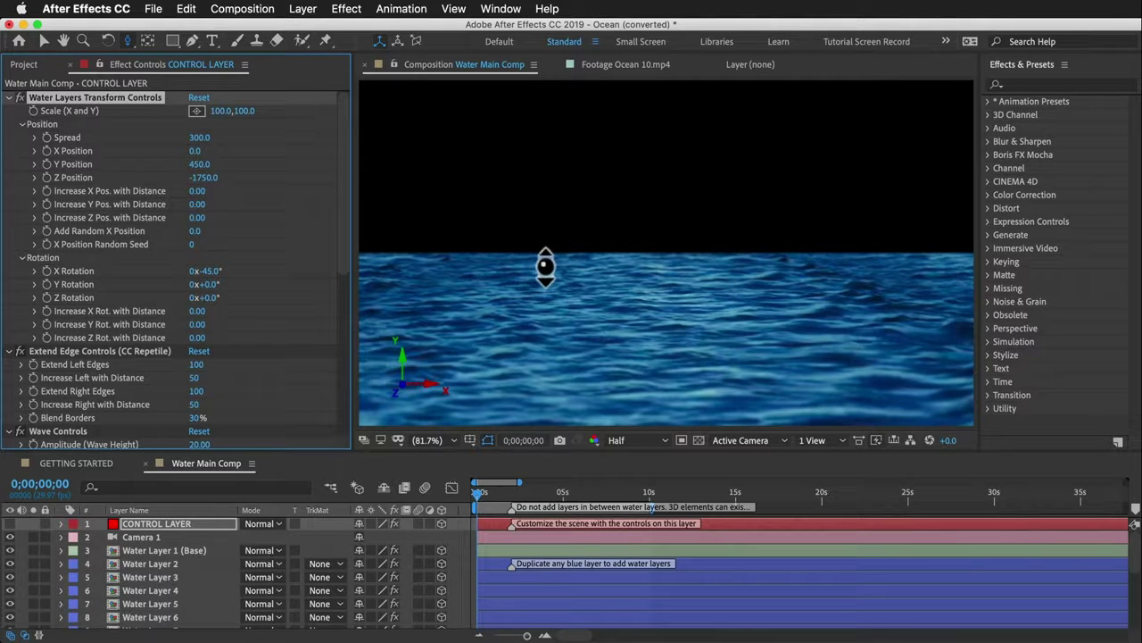
drag(198, 231, 345, 250)
click(201, 231)
text(1000)
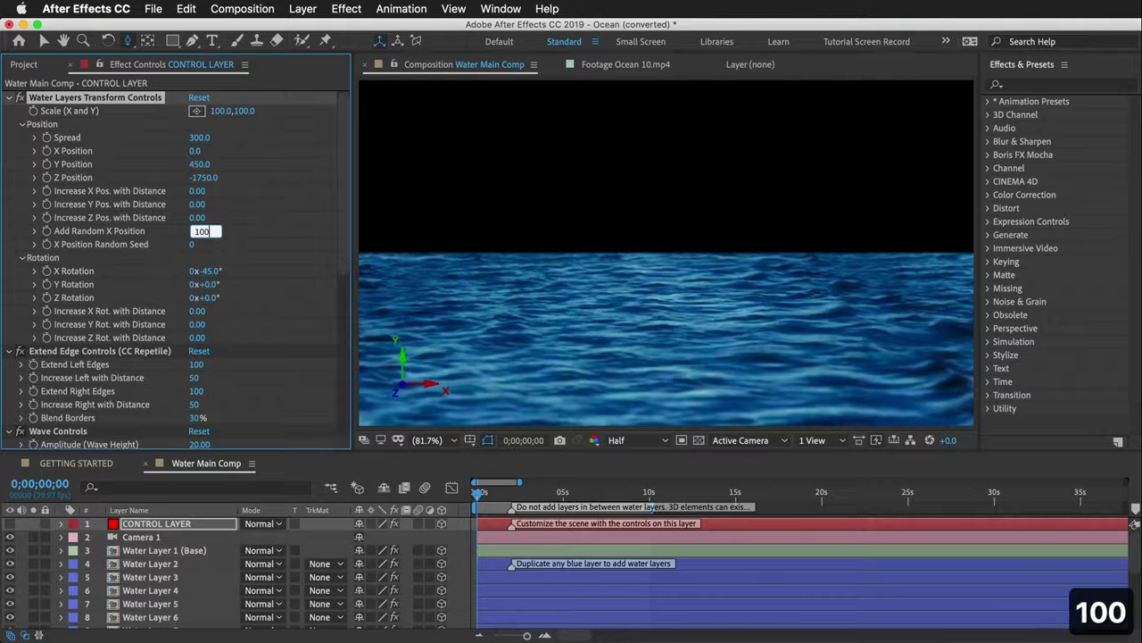
key(Return)
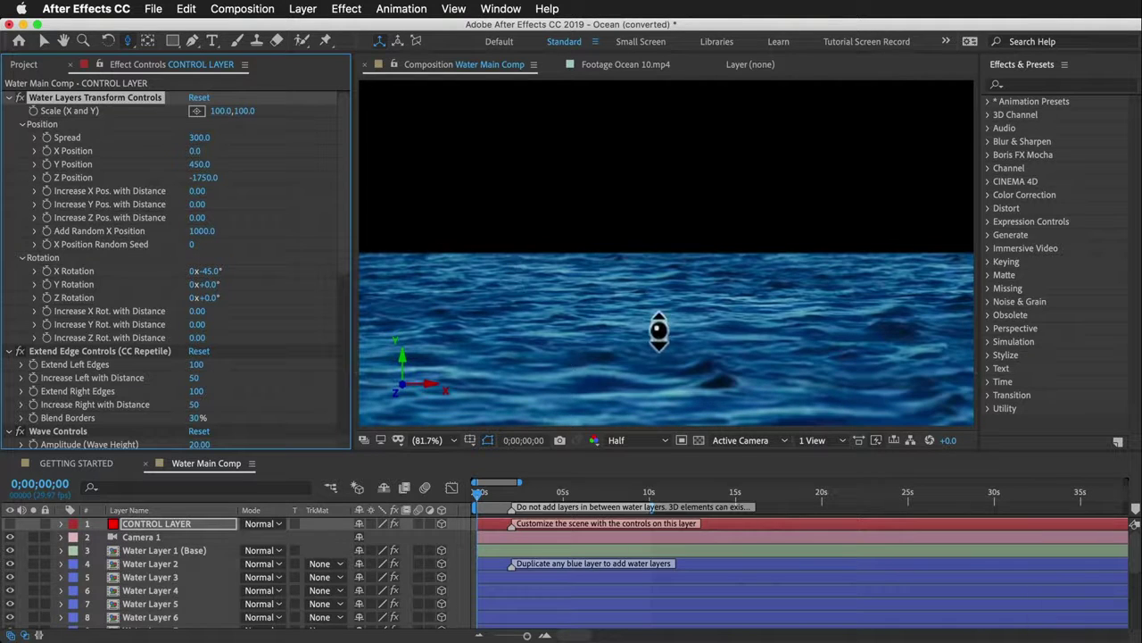
click(192, 244)
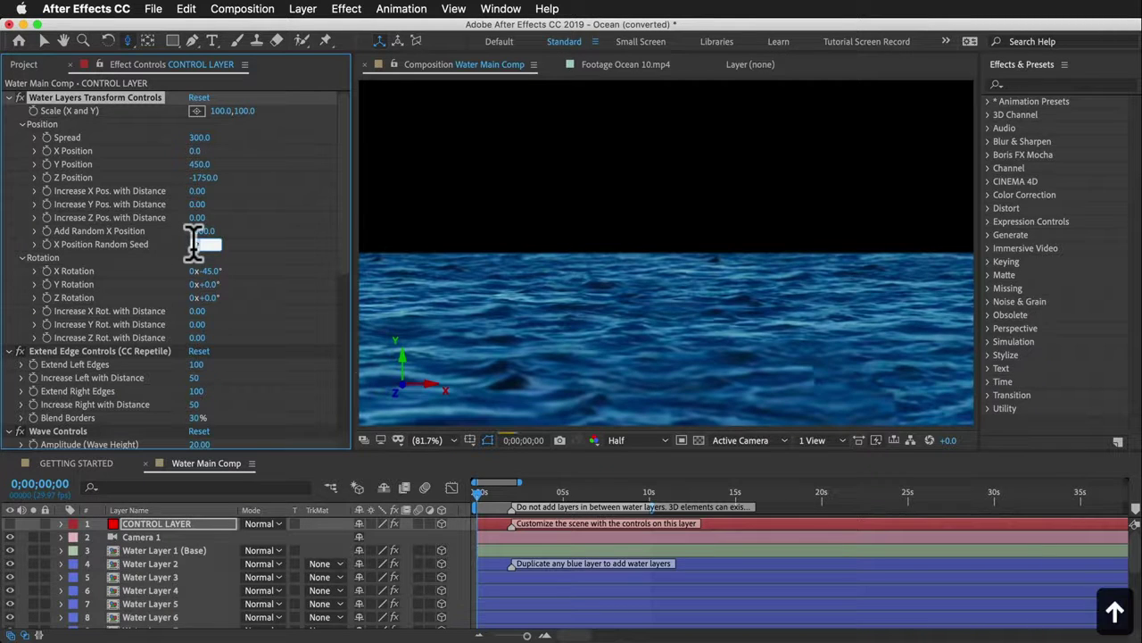
click(666, 347)
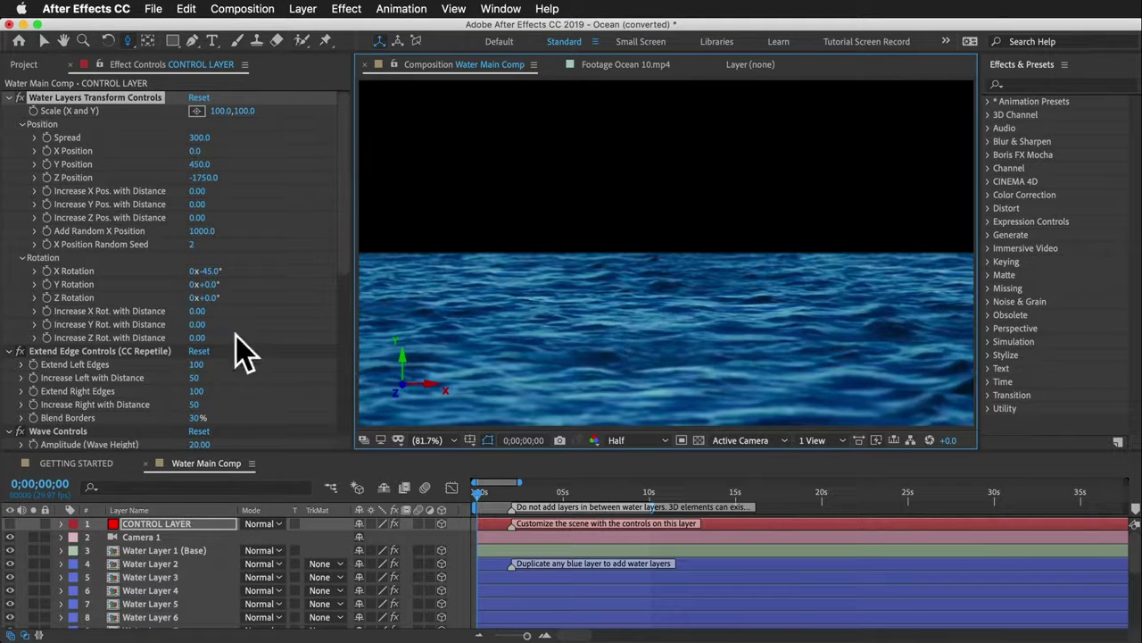
Step: Raise Increase Y Rot. with Distance to 4.30 and set Add Random X Position to 0
click(93, 283)
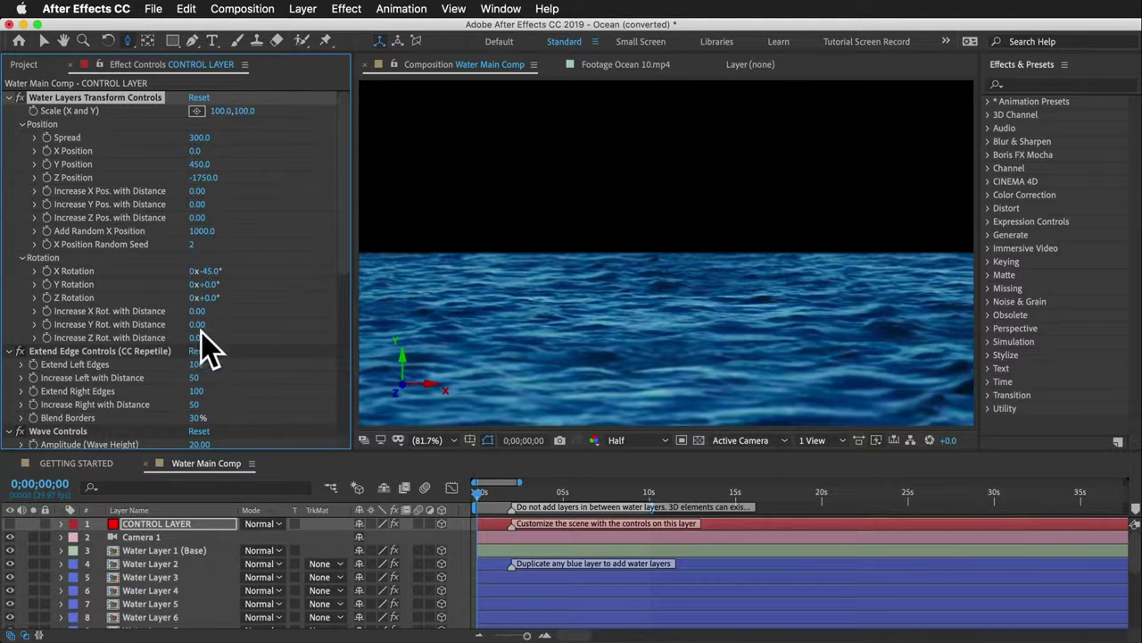
drag(205, 325, 229, 324)
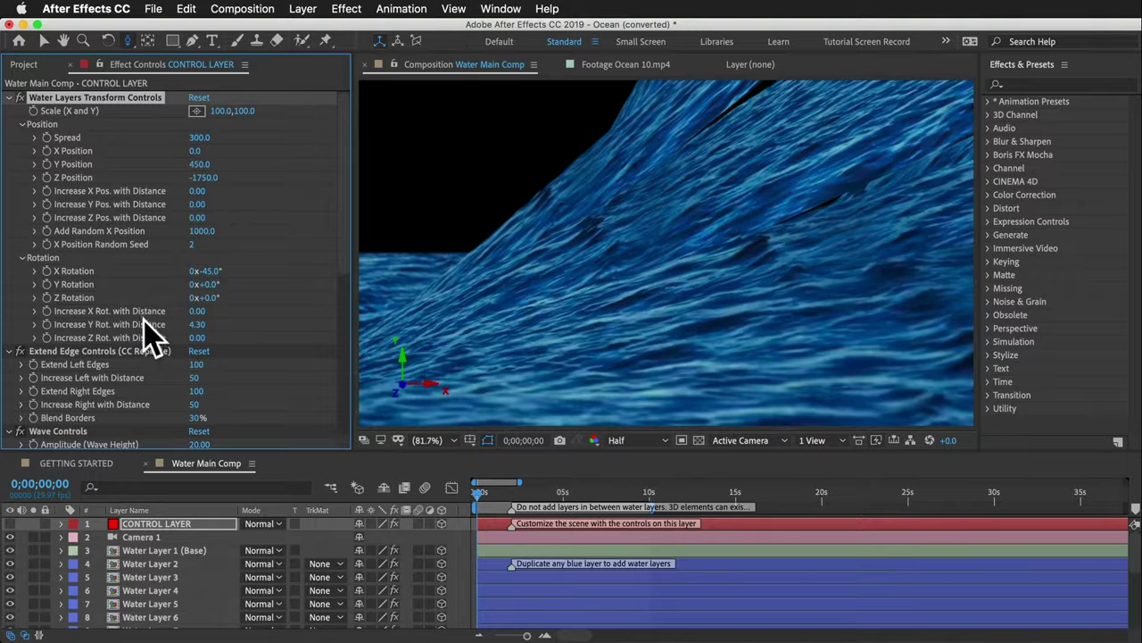
click(205, 231)
text(0)
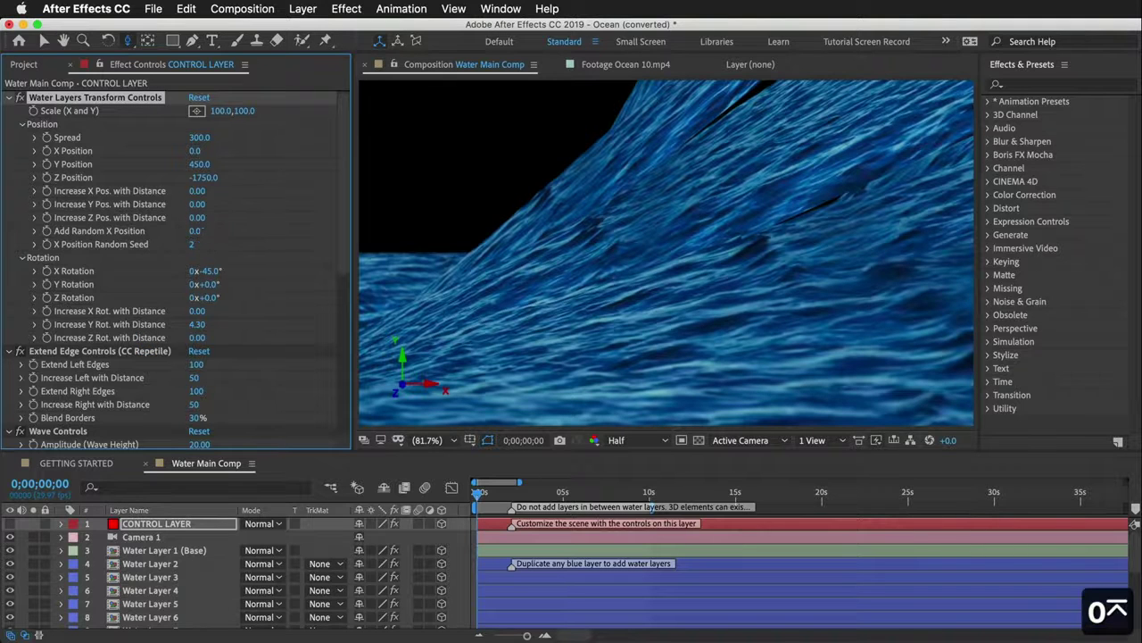
key(Return)
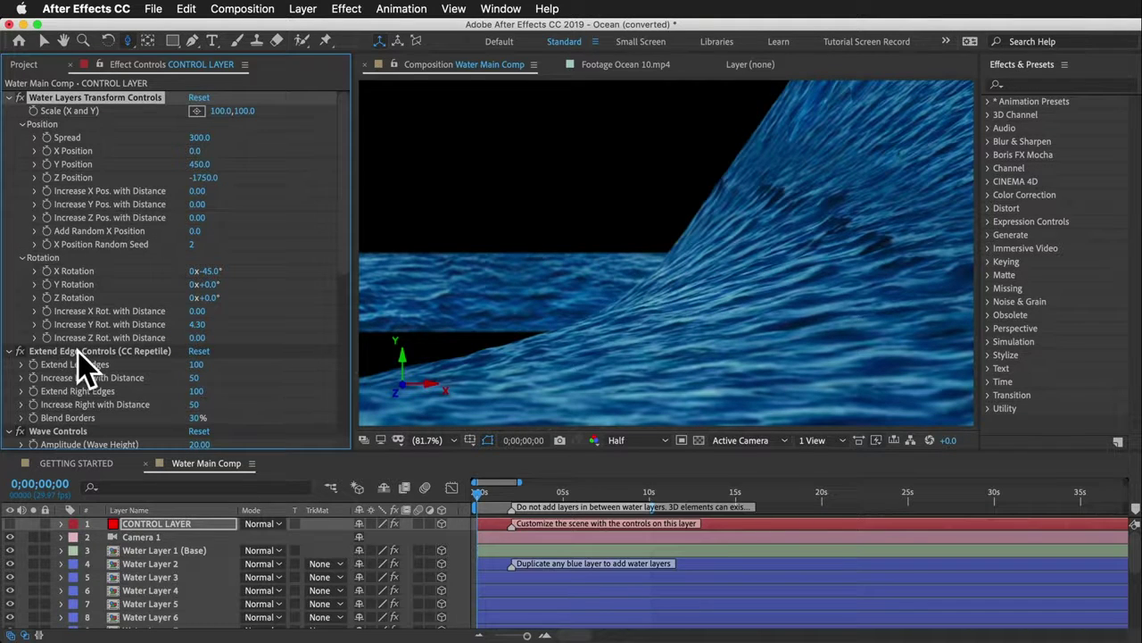
Step: Set Increase Y Rot. with Distance to 0 on the CONTROL LAYER
click(149, 577)
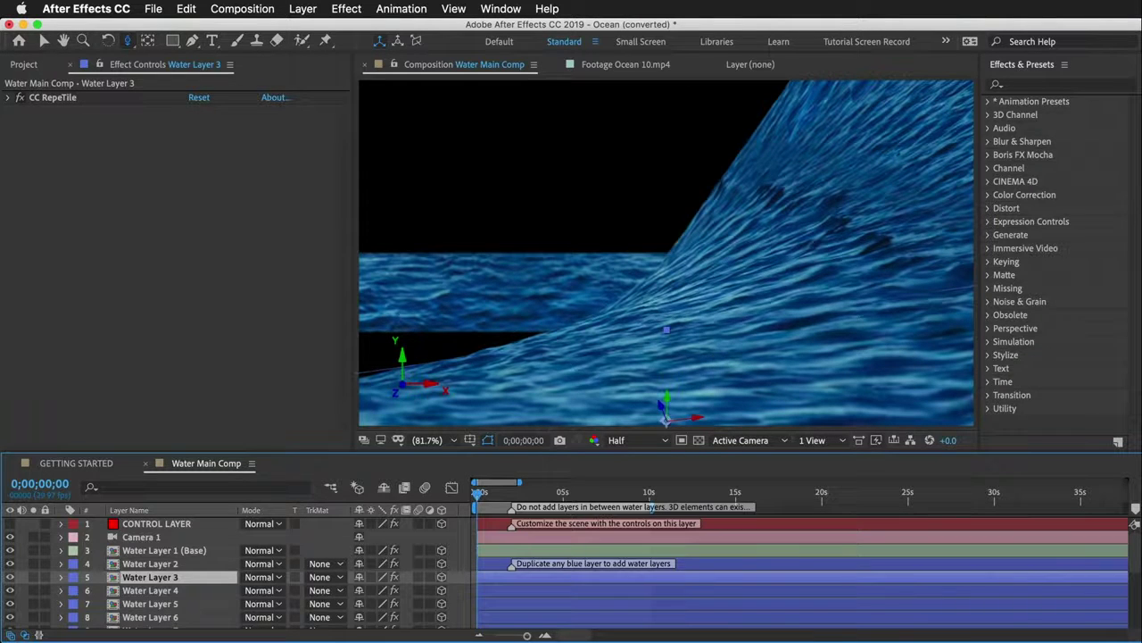
click(144, 524)
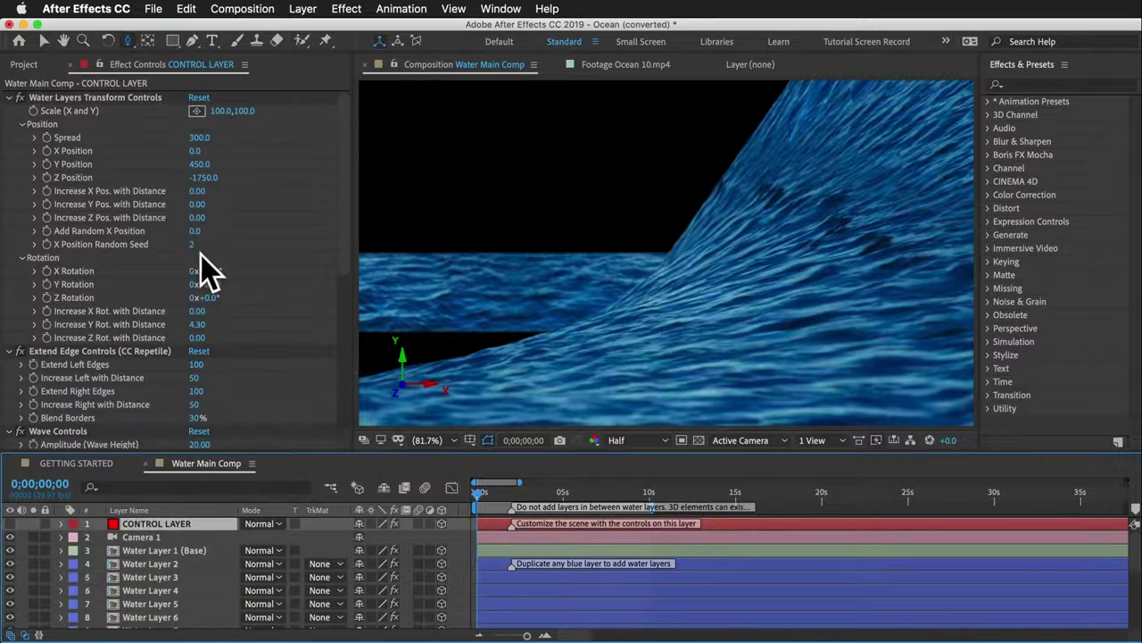
click(198, 324)
text(0)
key(Return)
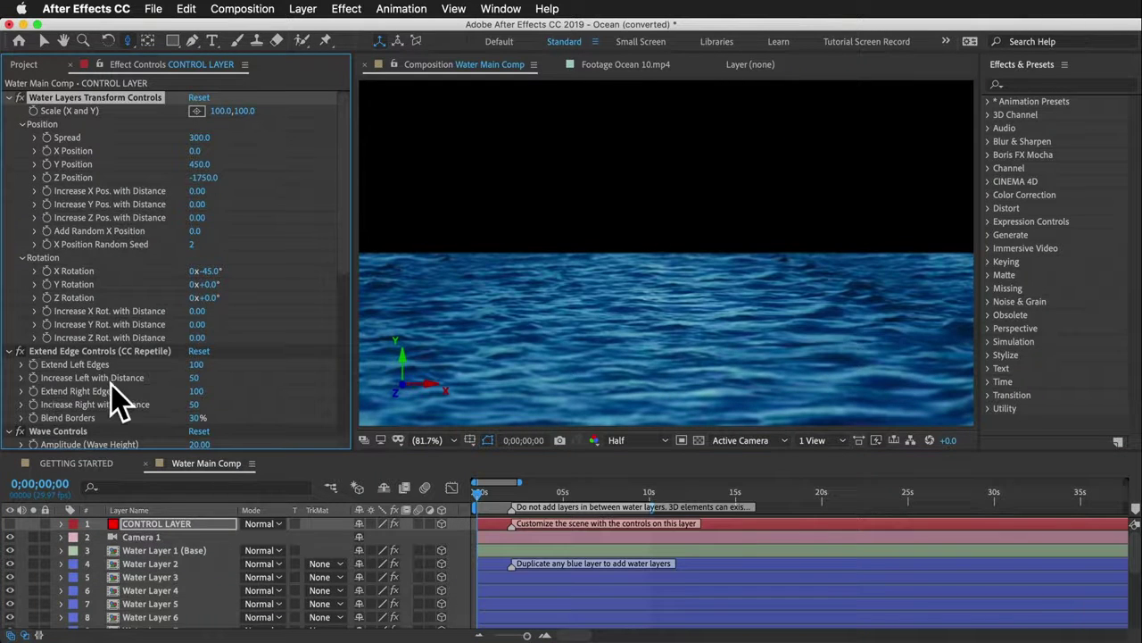
Step: Orbit the camera to see the full water surface from above and hide the Horizon Water layer
drag(683, 295, 683, 429)
drag(675, 229, 653, 259)
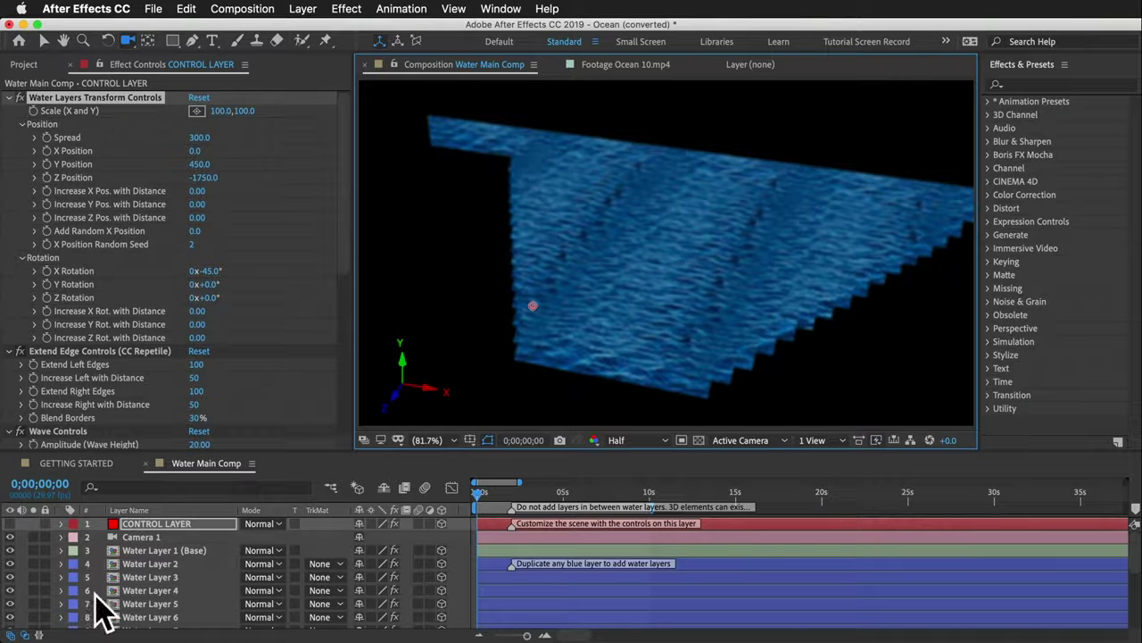
scroll(161, 600, down, 4)
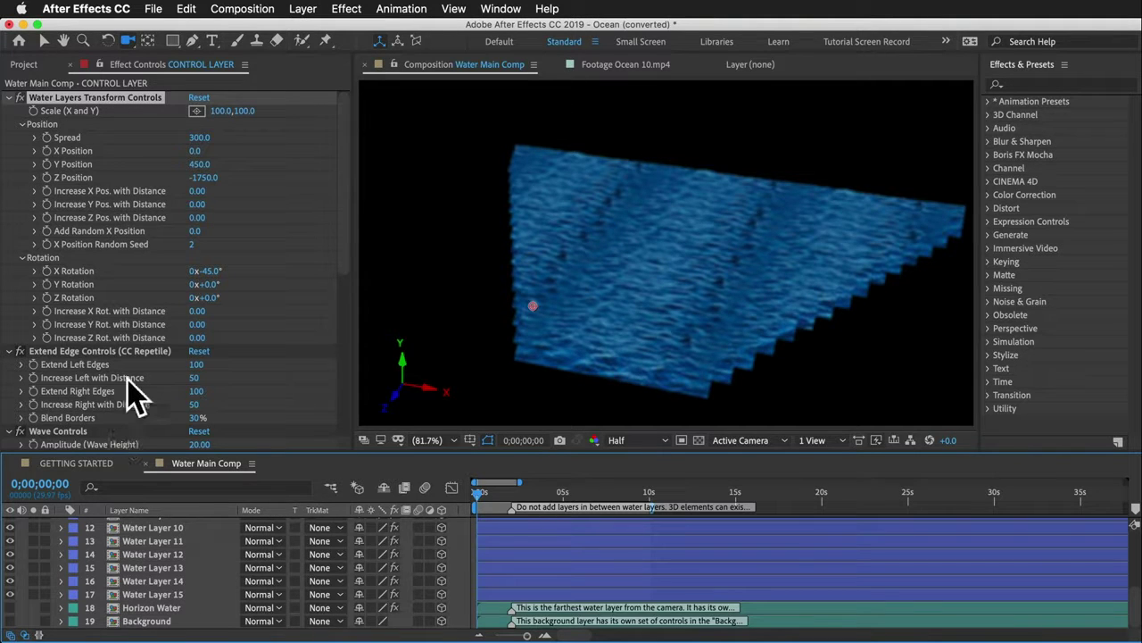
scroll(132, 393, down, 2)
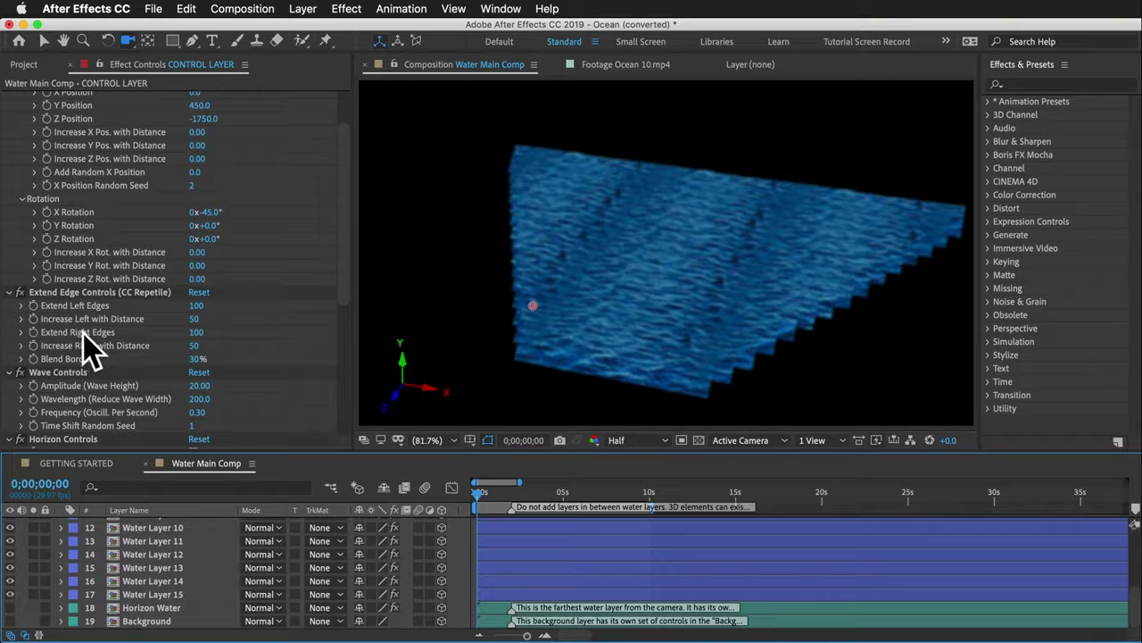
Step: Extend the water's left edges to 660 and try adjusting Increase Left with Distance
click(206, 308)
drag(206, 308, 242, 308)
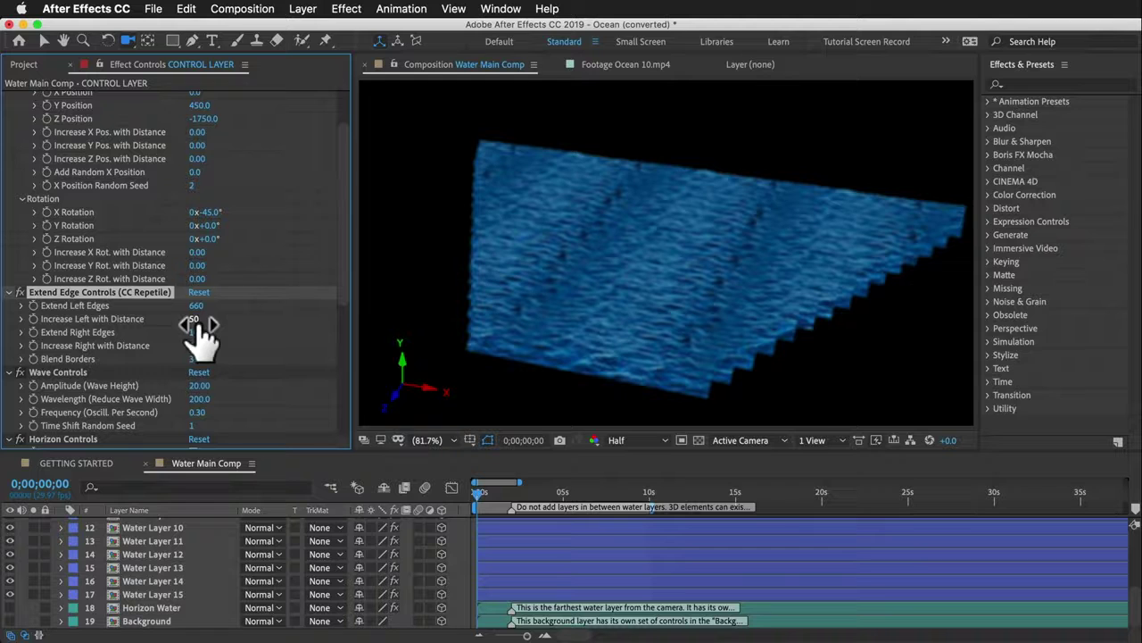
drag(202, 324, 204, 327)
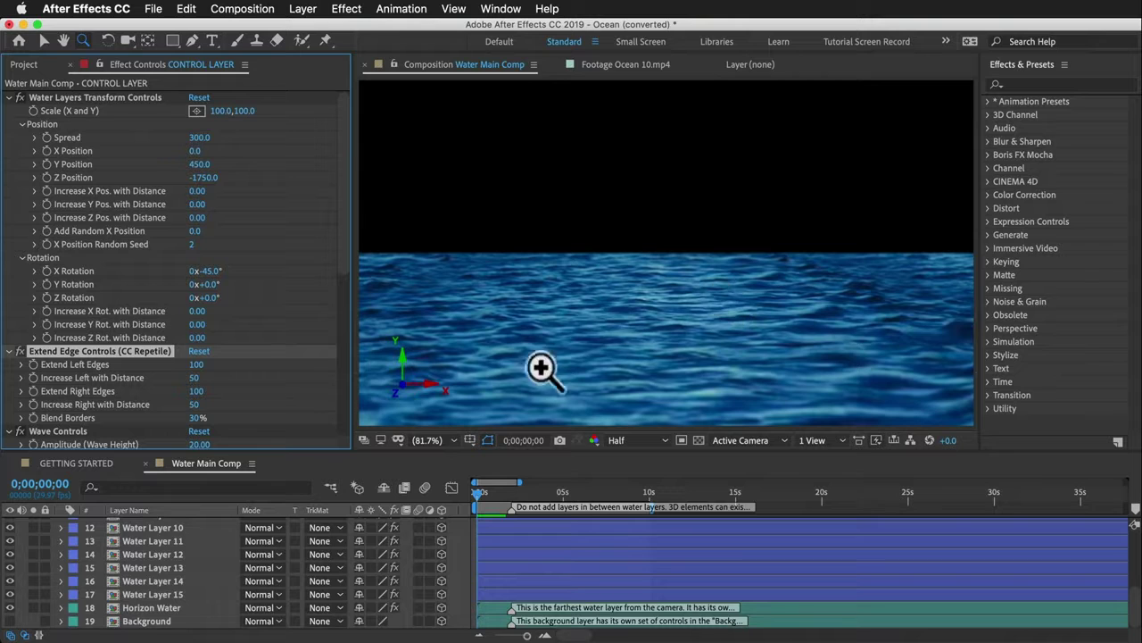
Step: Review the edge settings that increase with distance and select the Wave Controls effect on the CONTROL LAYER
click(193, 377)
click(194, 404)
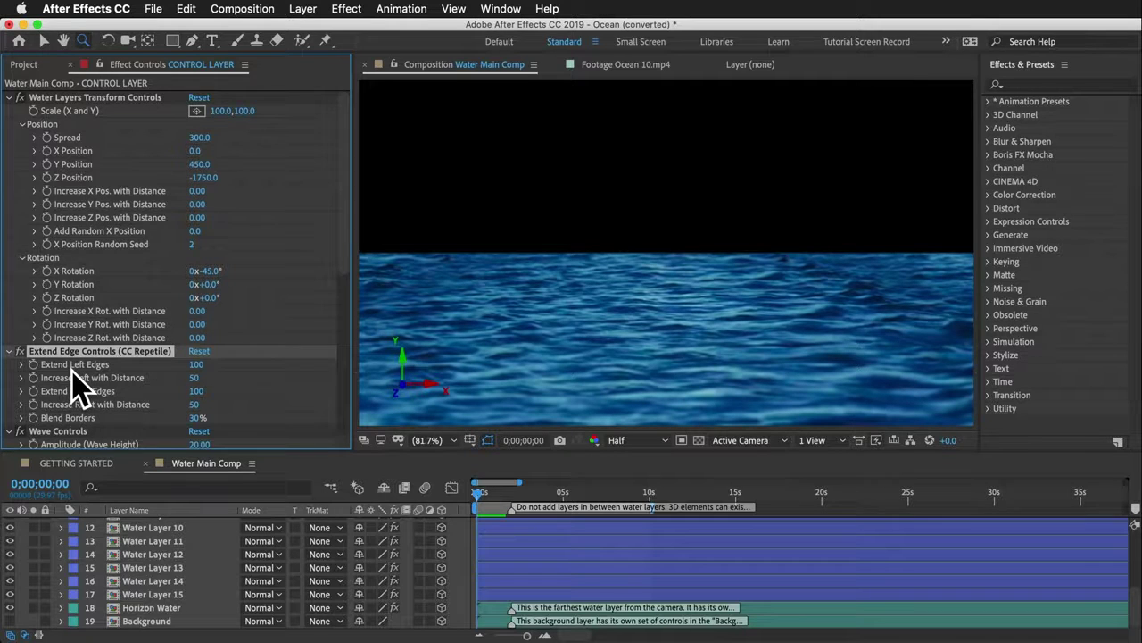
scroll(78, 381, down, 3)
scroll(72, 372, down, 1)
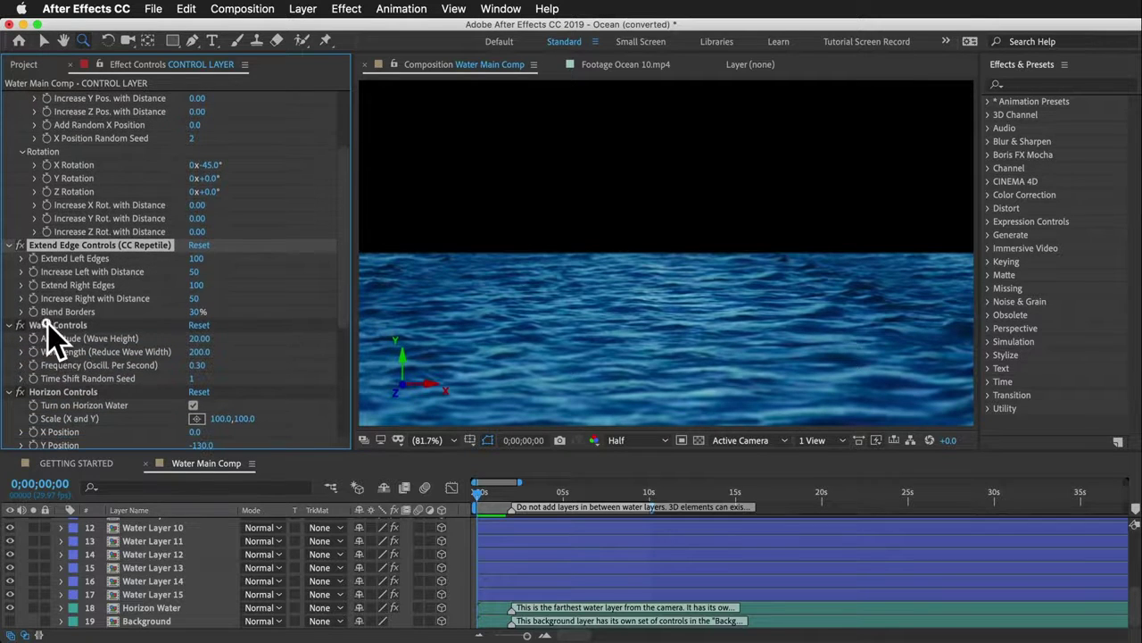
click(56, 327)
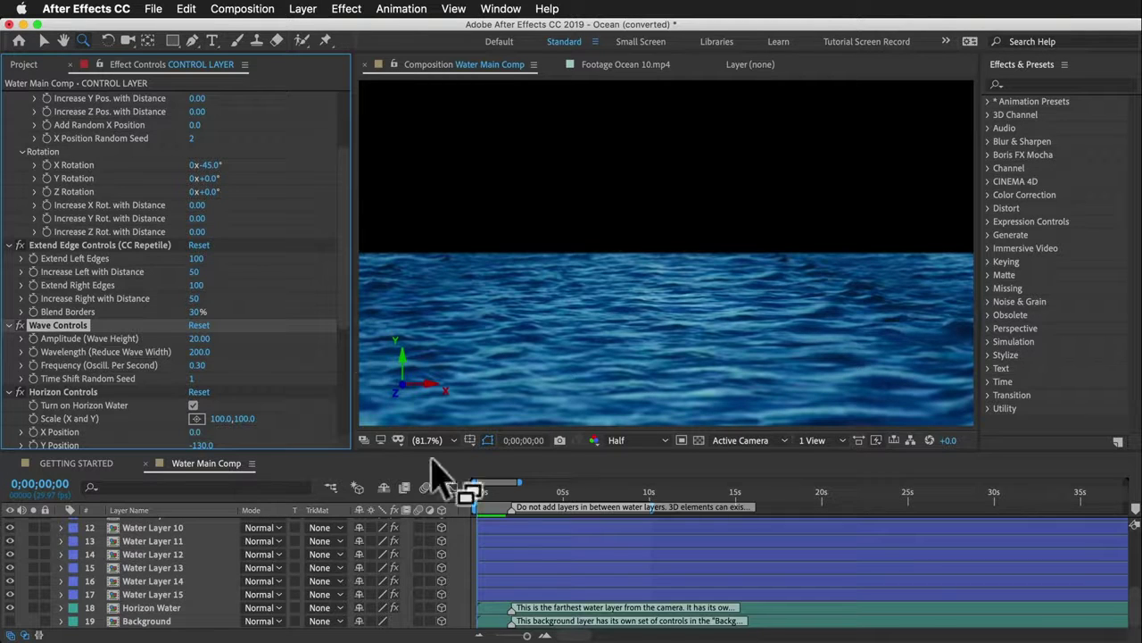
Step: View the scene from the Right at 12.5% magnification and select Camera 1 to examine its position relative to the water layers
click(748, 439)
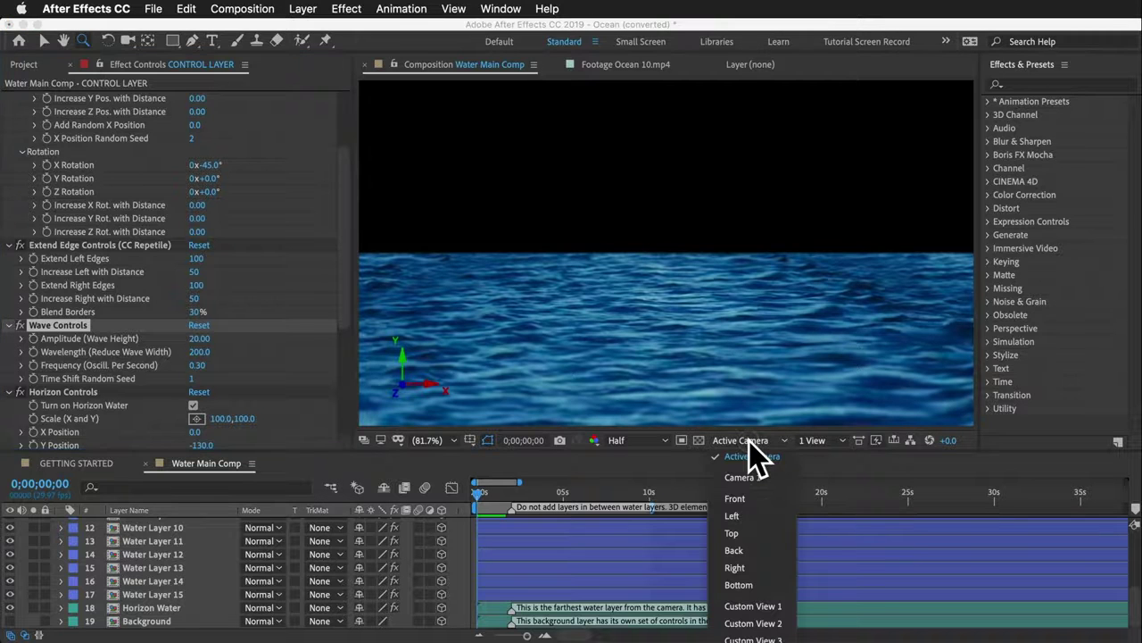
click(748, 567)
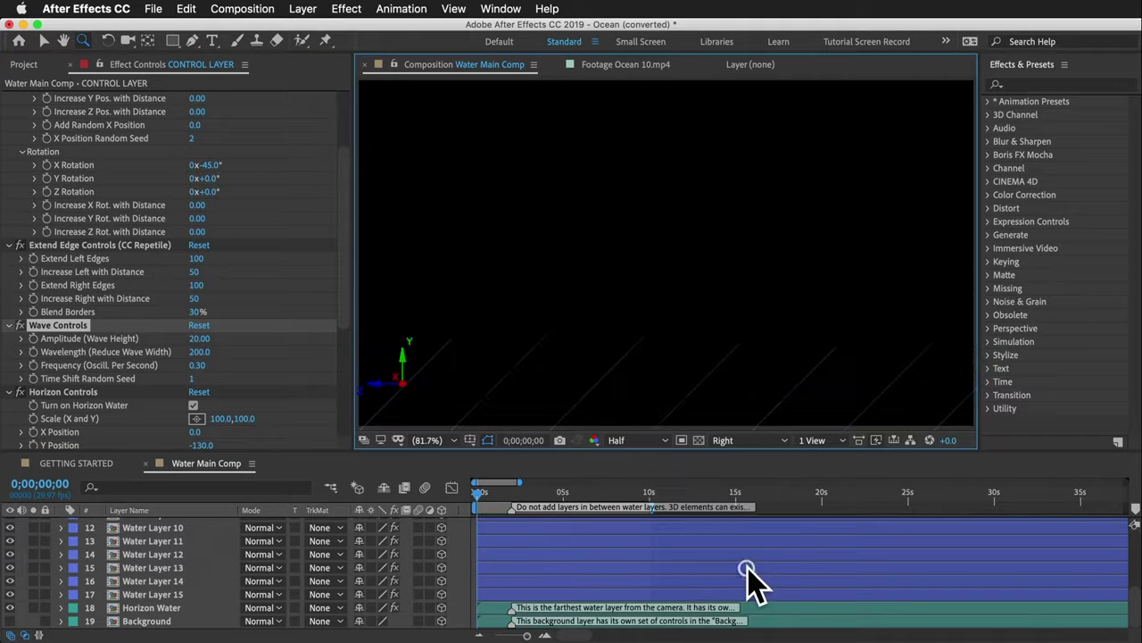
alt+click(714, 301)
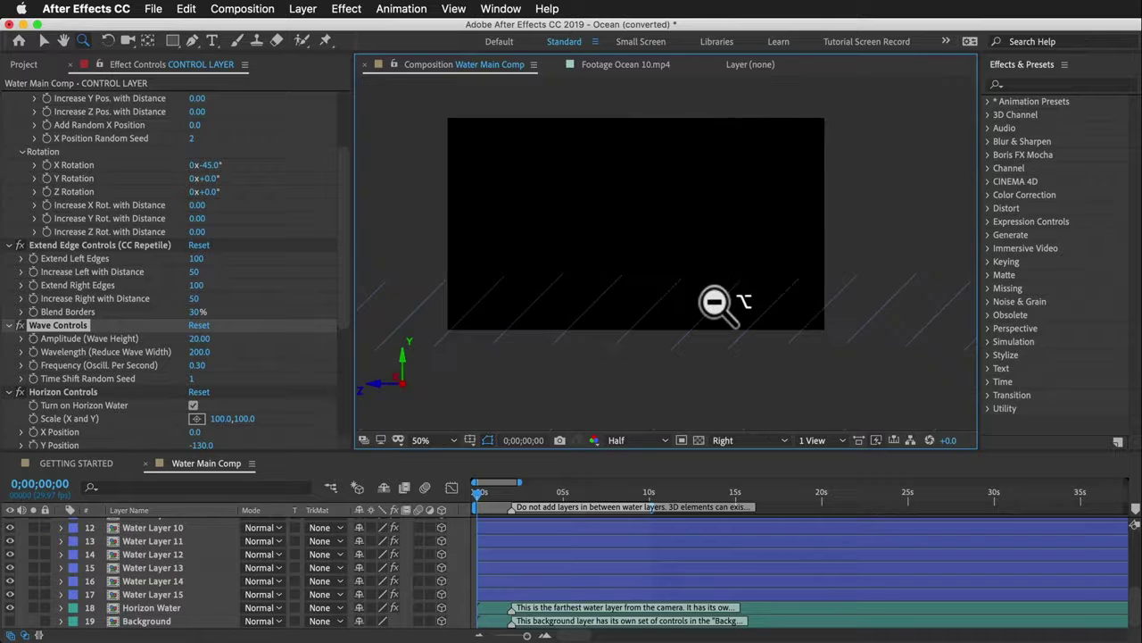
alt+click(714, 302)
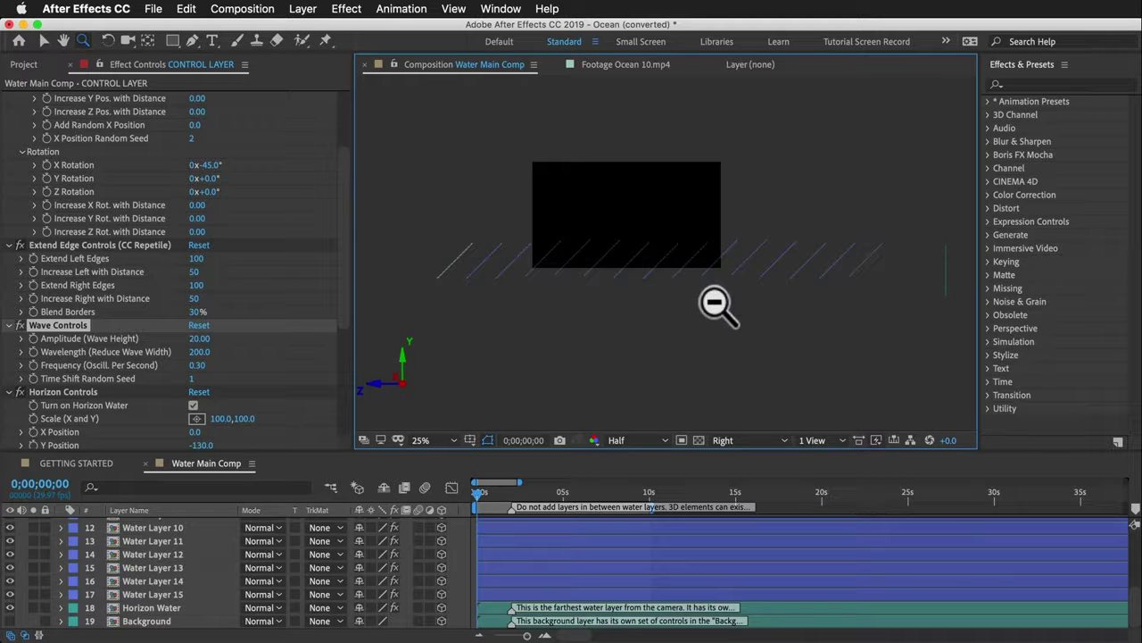
alt+click(627, 224)
key(v)
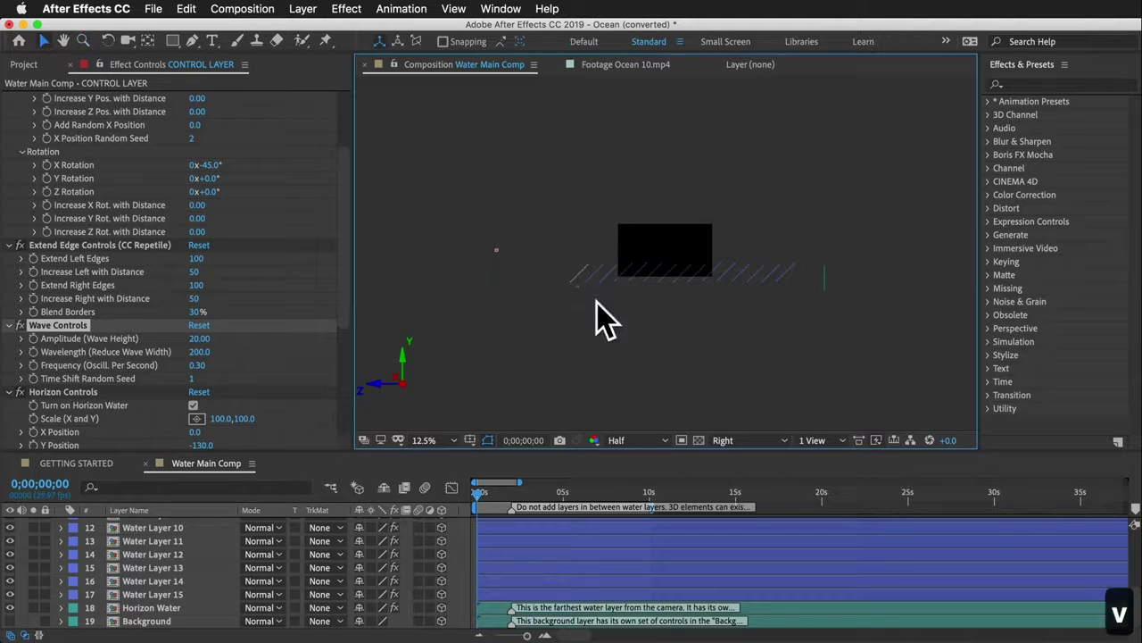
click(497, 250)
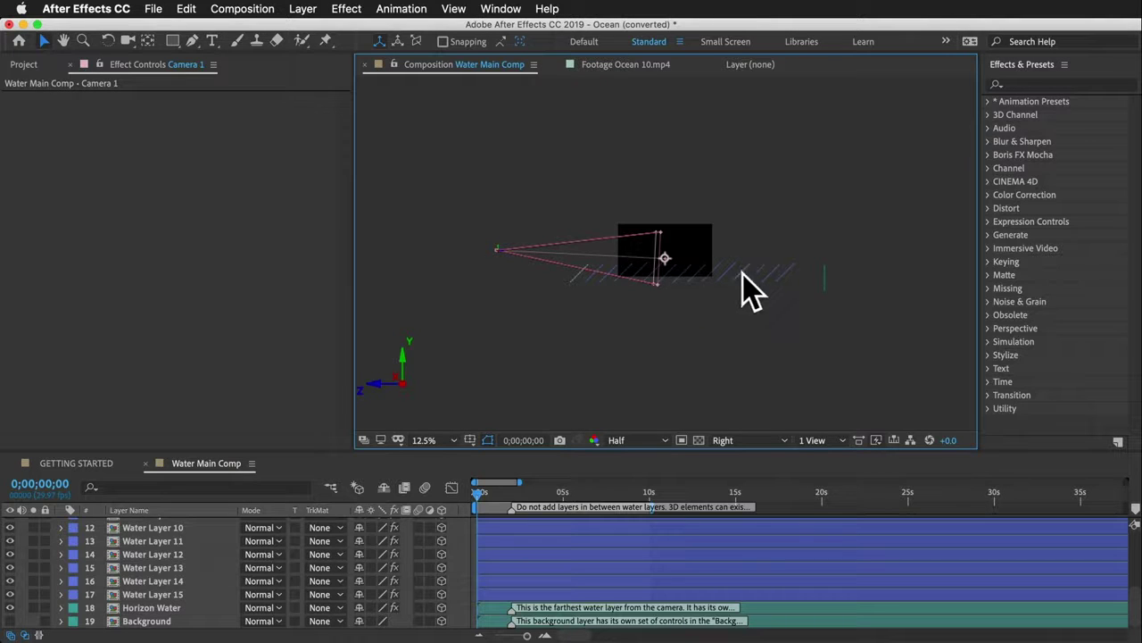
Step: Duplicate Water Layer 4 through Water Layer 15 to extend the water surface farther from the camera
scroll(153, 581, up, 3)
click(150, 541)
scroll(165, 567, down, 3)
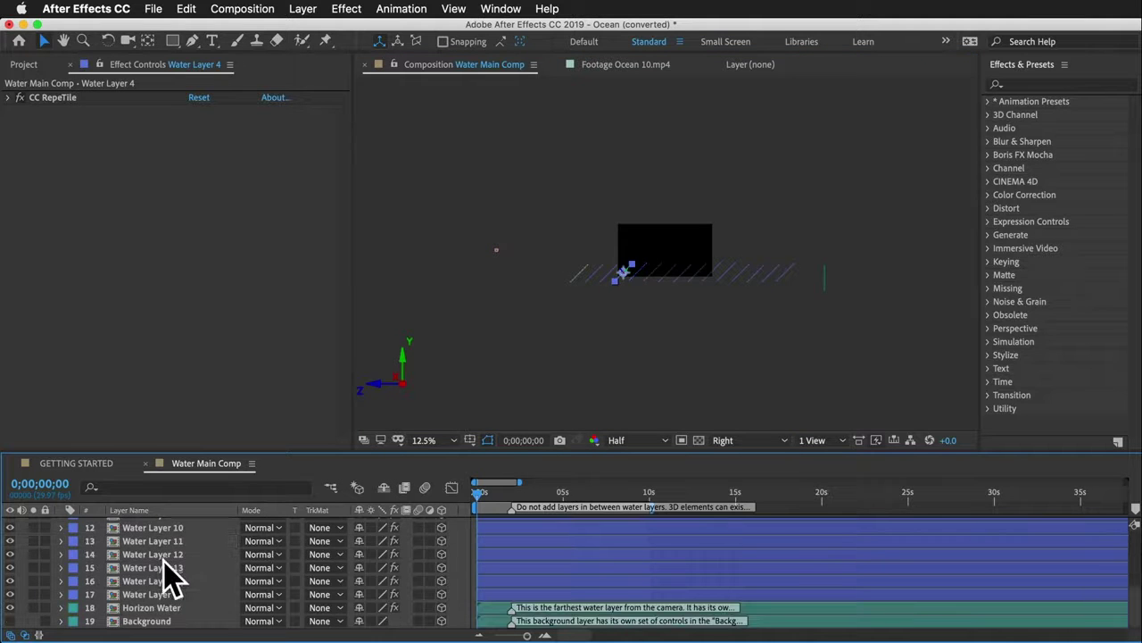
shift+click(167, 594)
key(super+d)
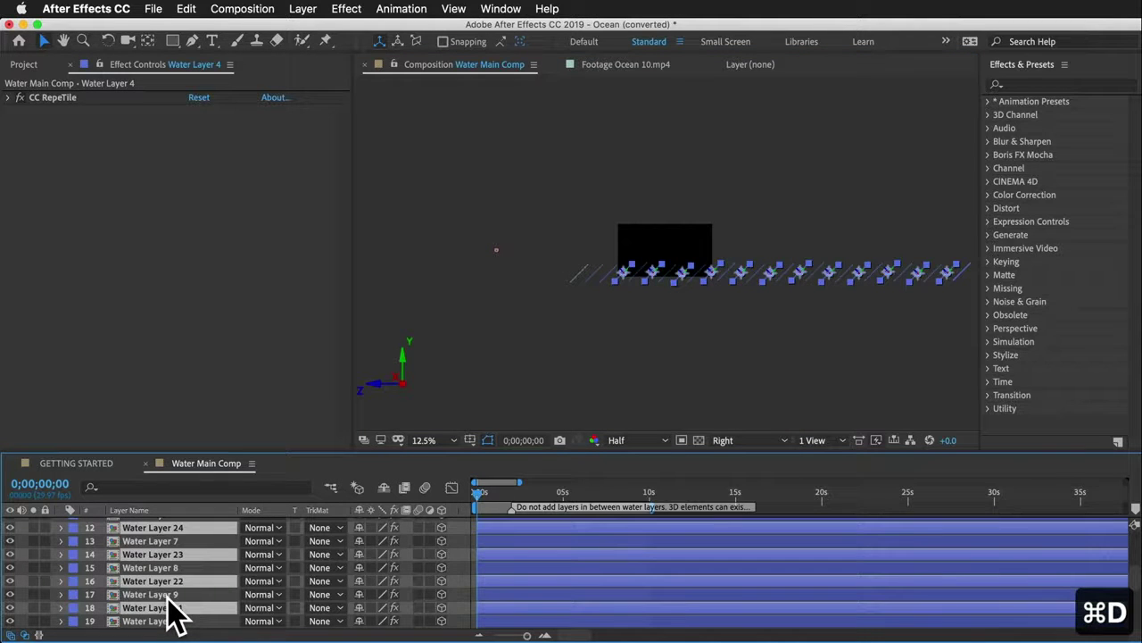
scroll(176, 616, down, 4)
click(675, 295)
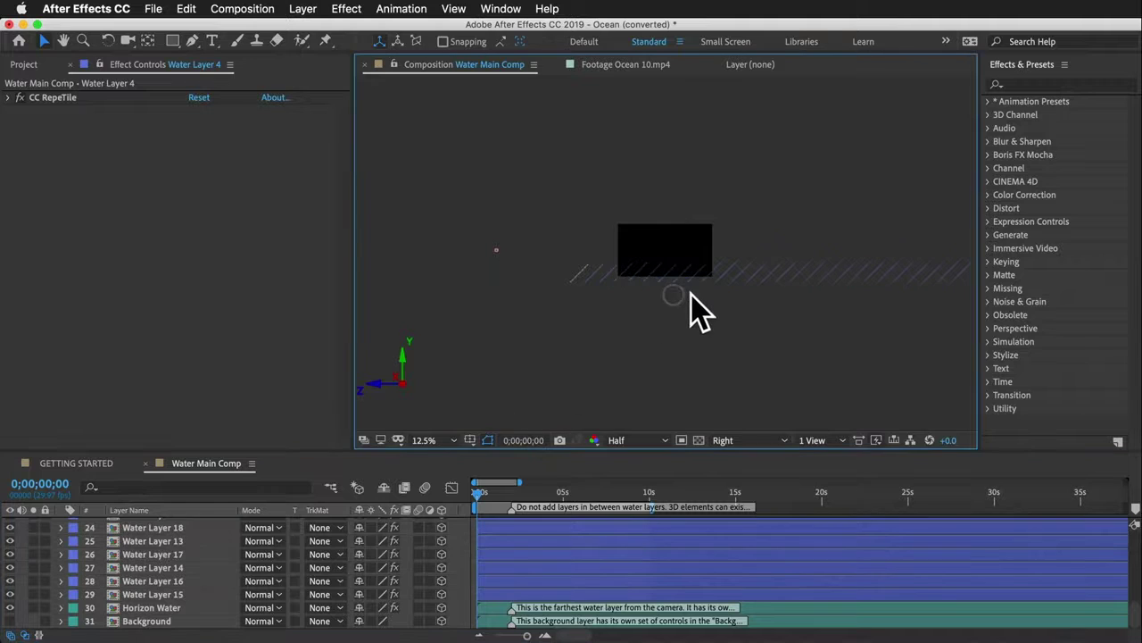
Step: On the CONTROL LAYER, set the wave Amplitude to 68 and the Wavelength to 280
scroll(158, 543, up, 8)
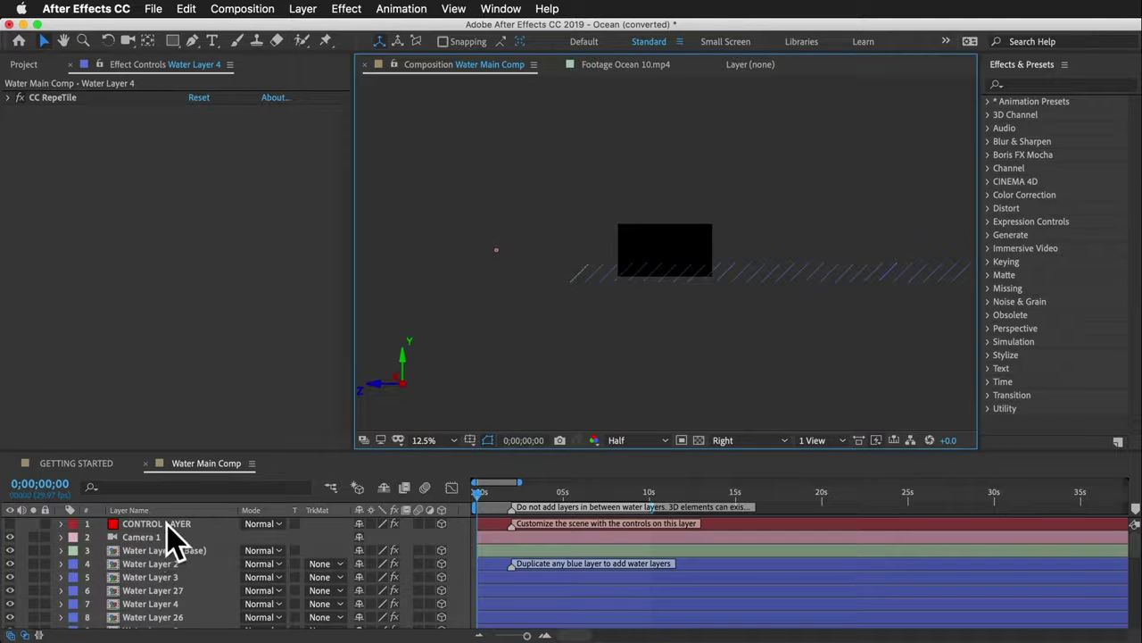
click(165, 525)
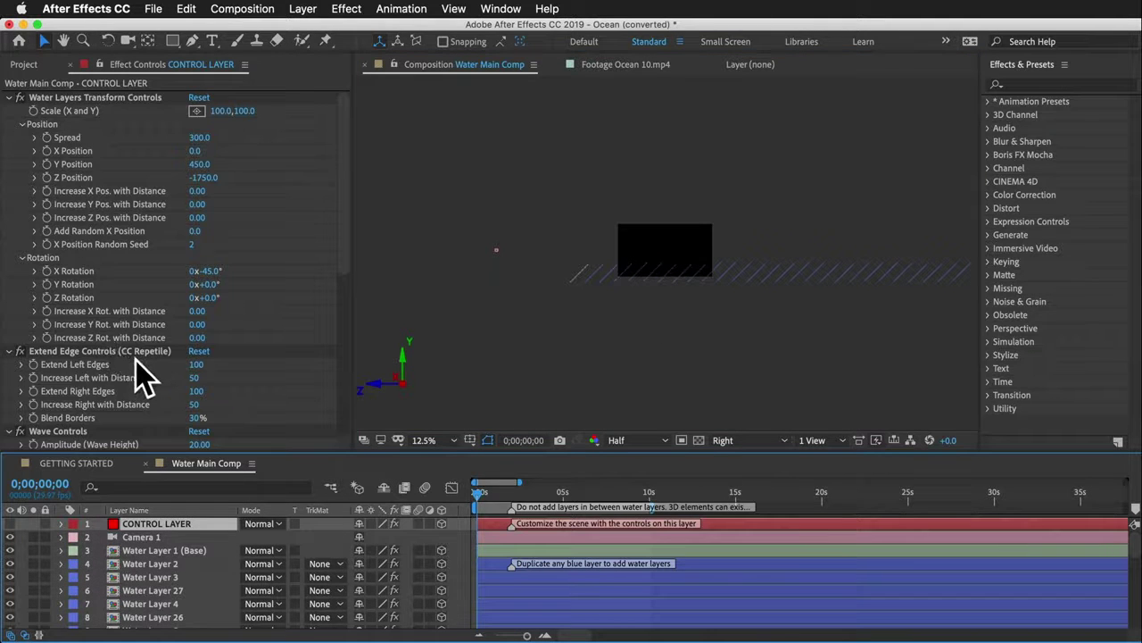
scroll(143, 380, down, 5)
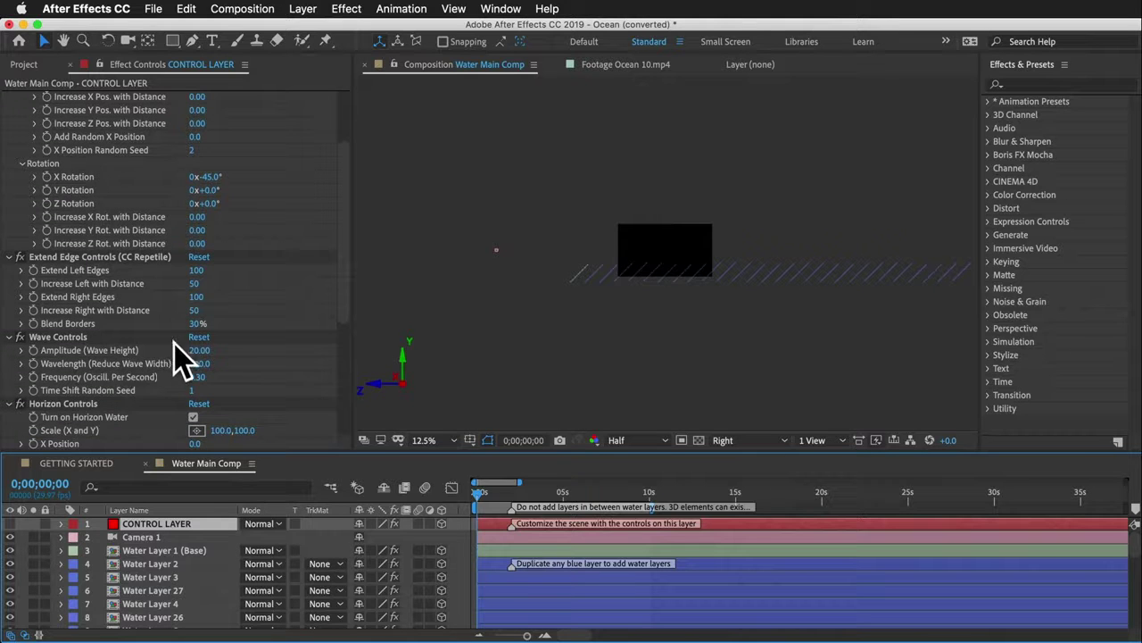
drag(198, 351, 239, 360)
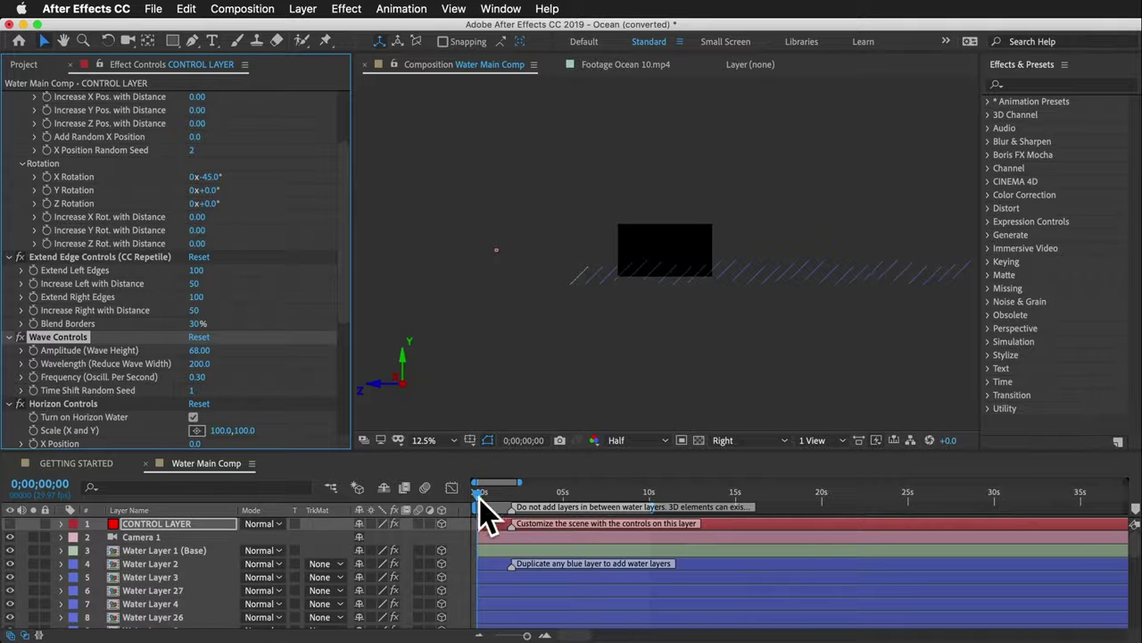
drag(479, 498, 622, 497)
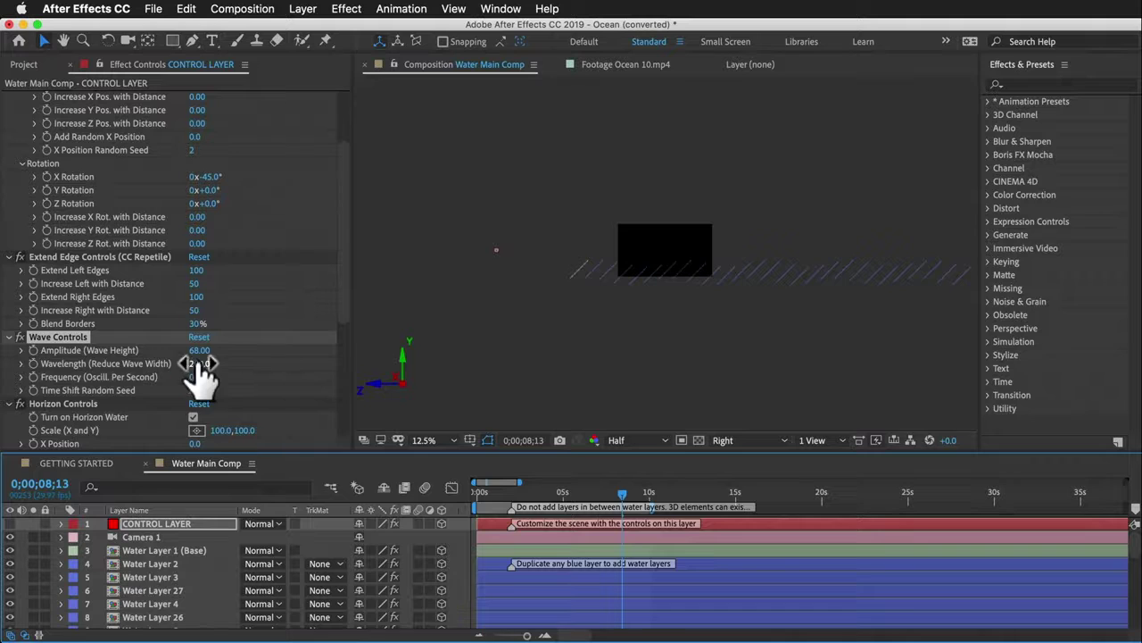
drag(198, 364, 266, 368)
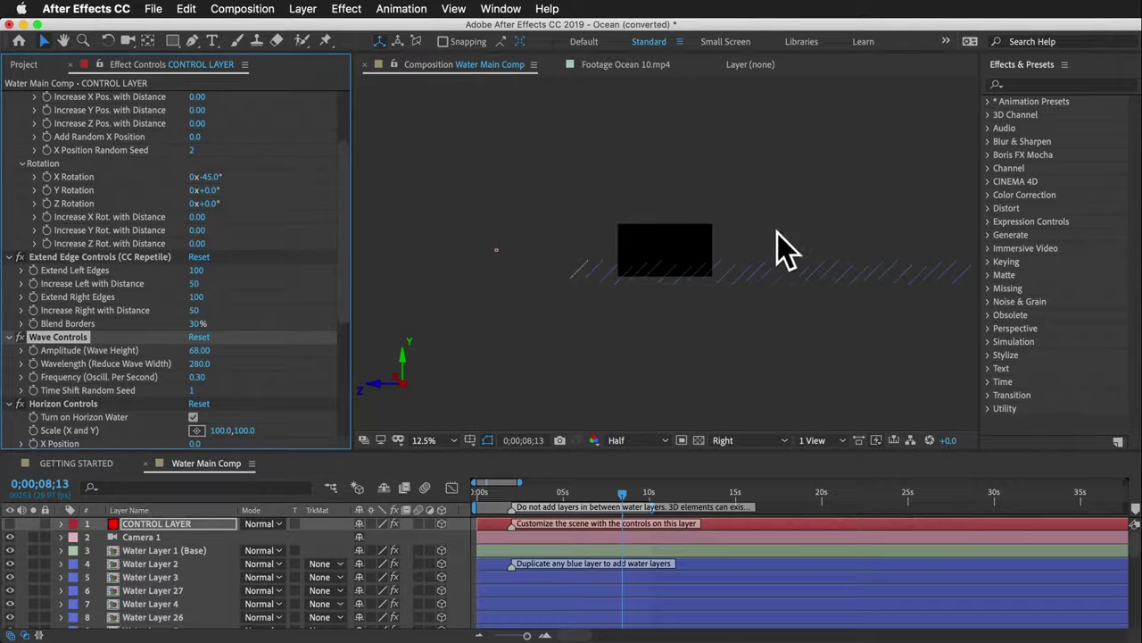
drag(200, 364, 31, 375)
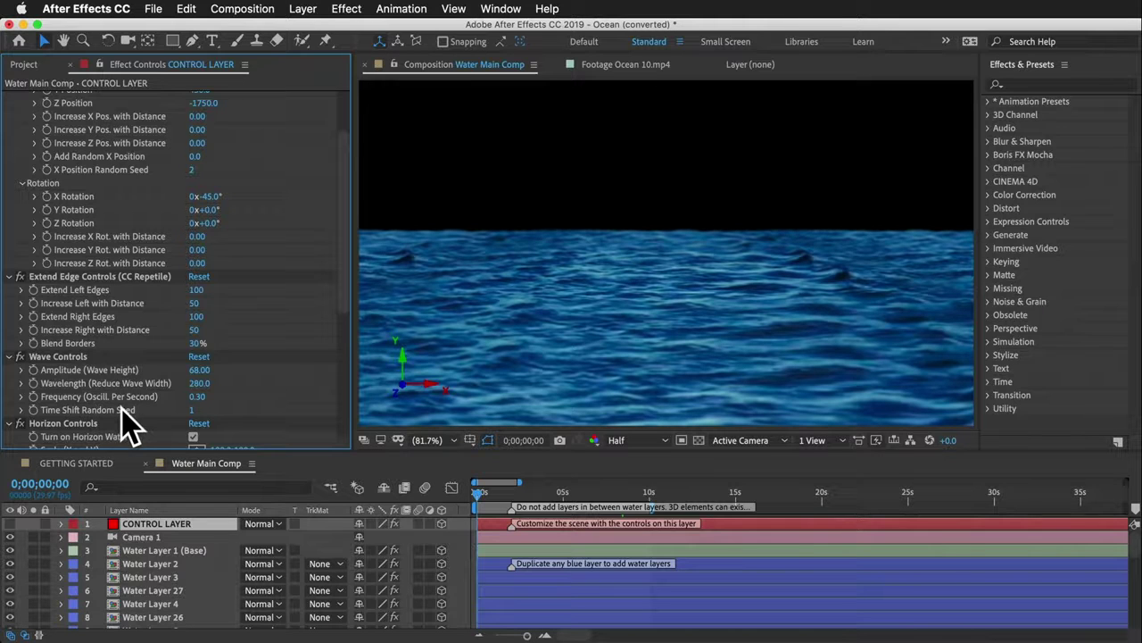
Step: Set the waves' Time Shift Random Seed to 4
click(192, 411)
key(Up)
key(Up)
key(Up)
key(Return)
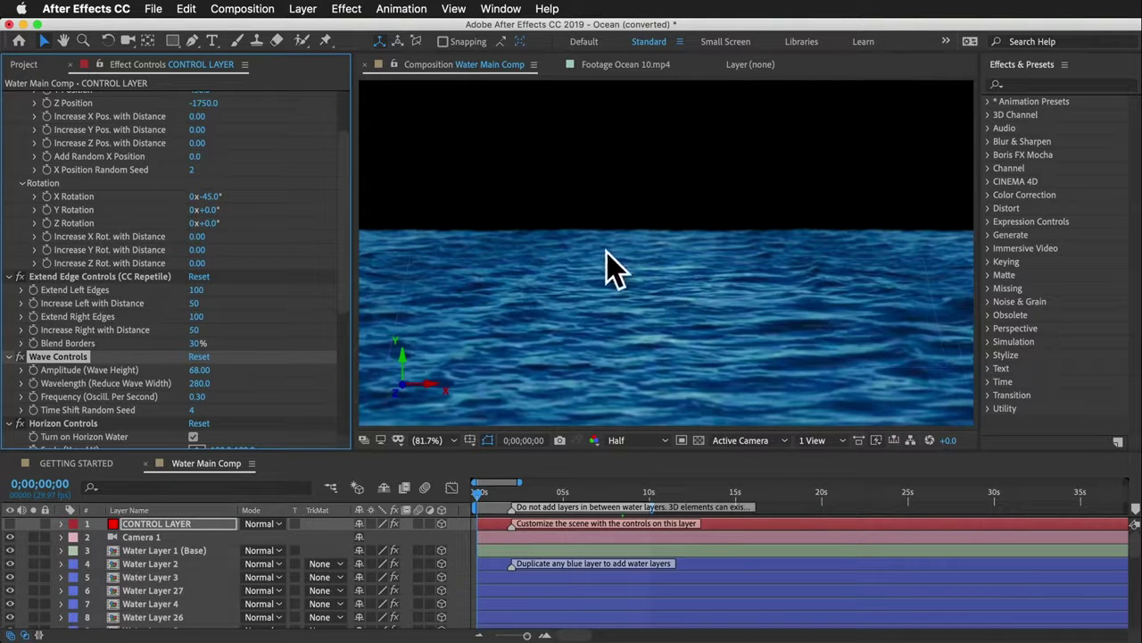
Step: Review the Horizon Controls effect and examine the Horizon Water layer in the composition
scroll(140, 214, down, 5)
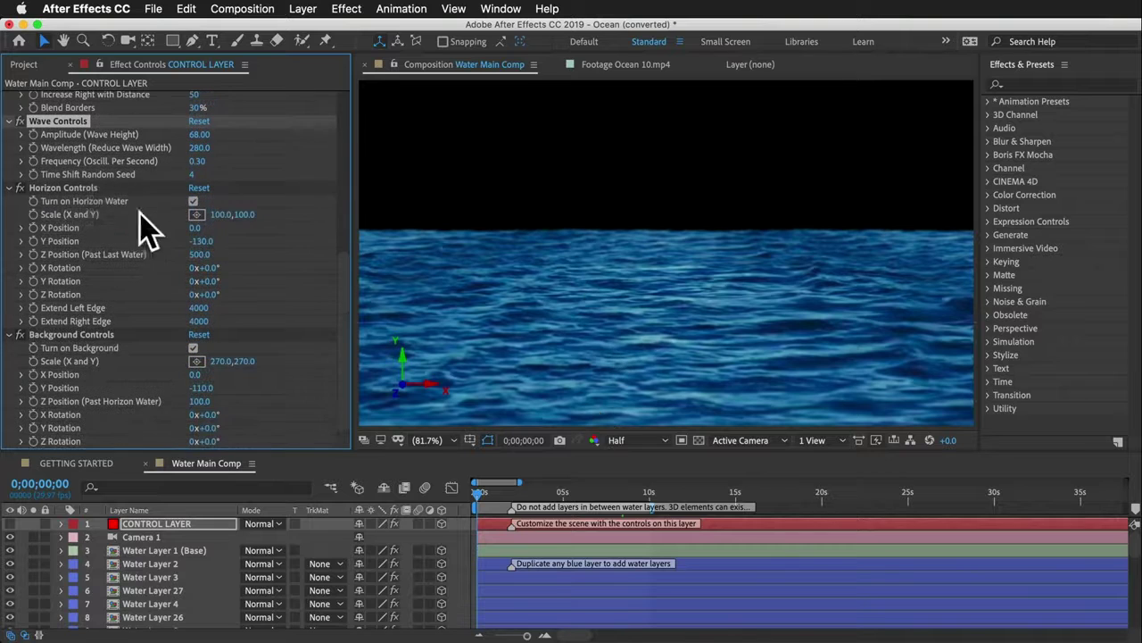
click(65, 189)
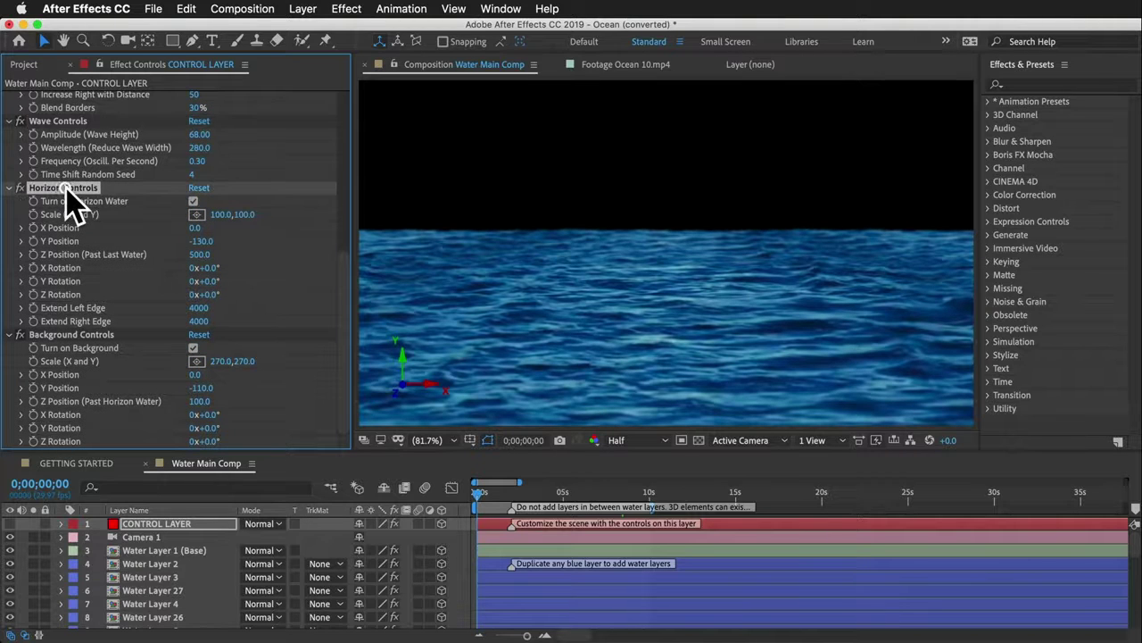
scroll(170, 620, down, 7)
click(152, 608)
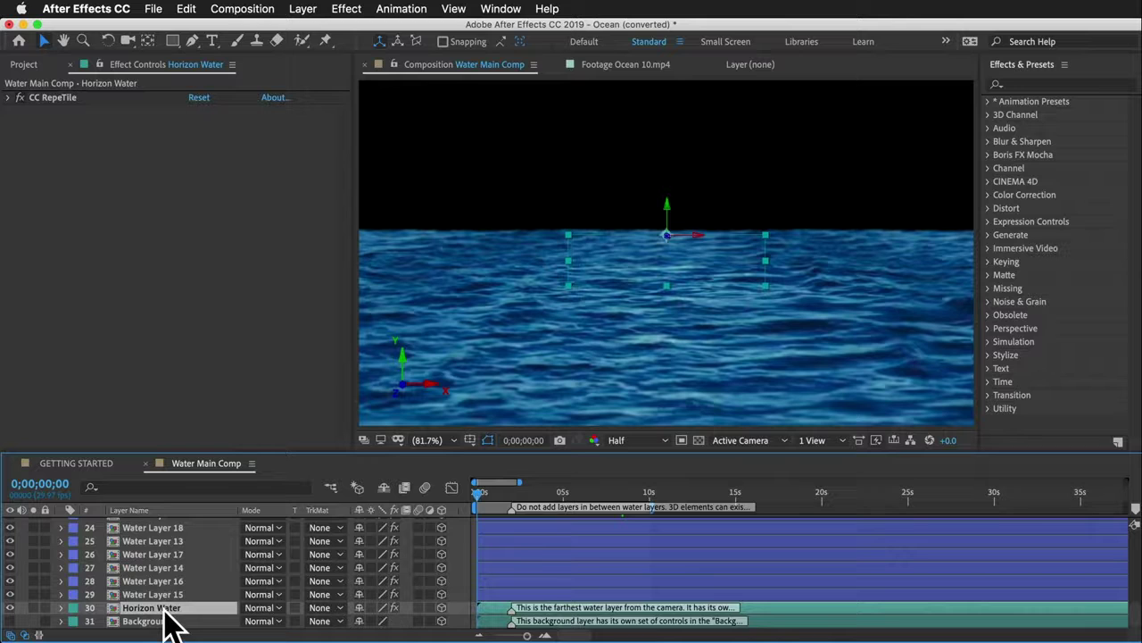
scroll(173, 567, up, 7)
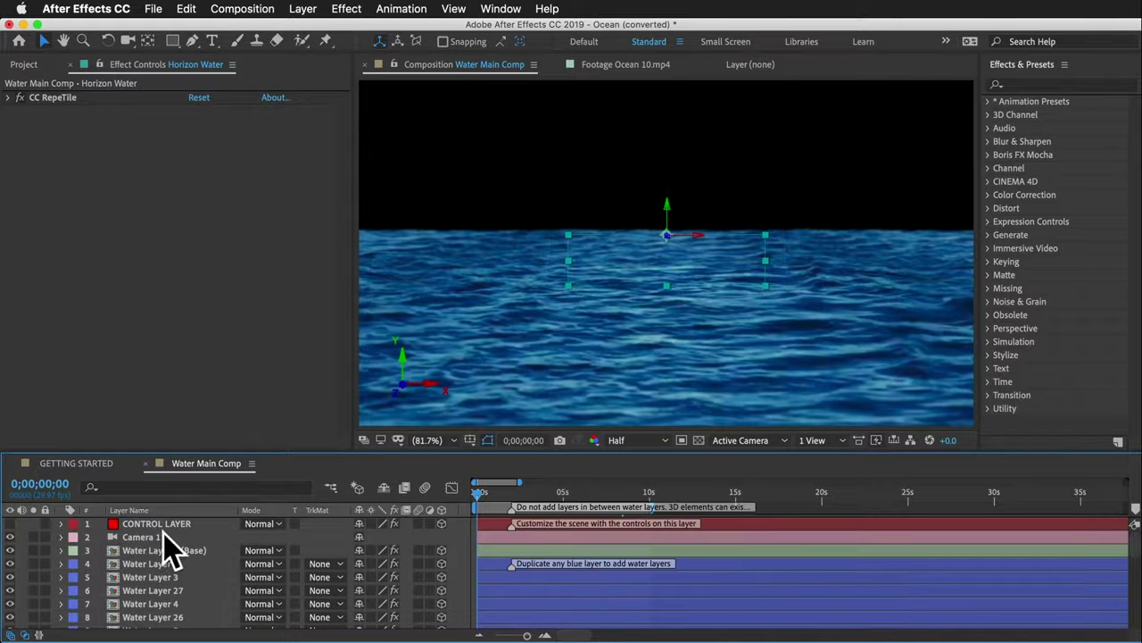
Step: Set the Y Position of the Horizon Controls on the CONTROL LAYER to -277
click(162, 527)
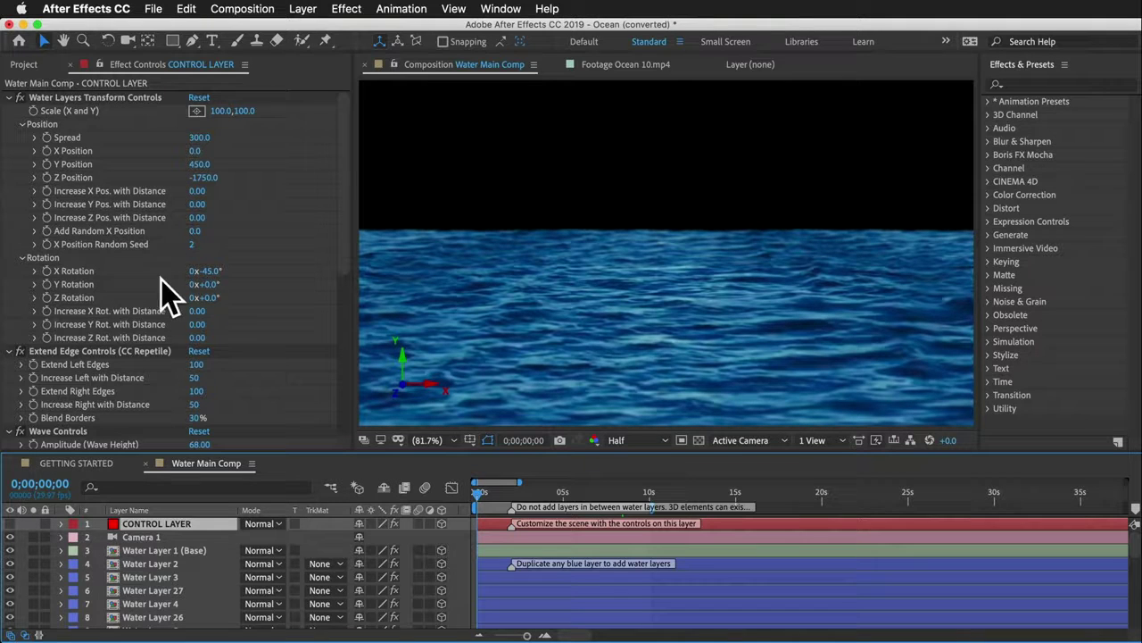
scroll(116, 303, down, 5)
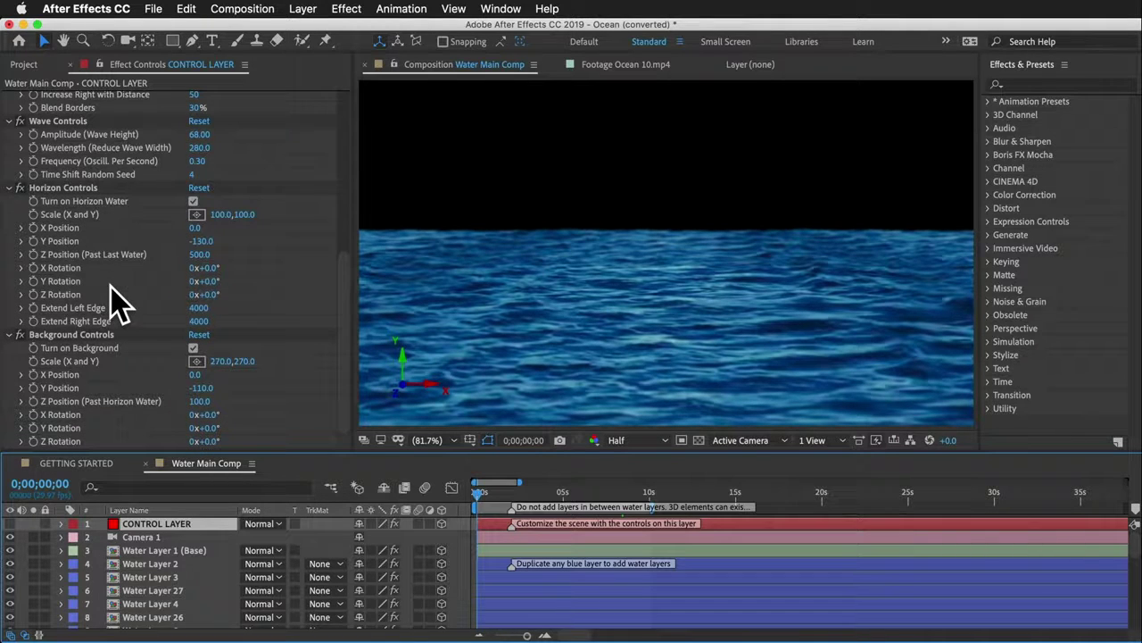
click(68, 187)
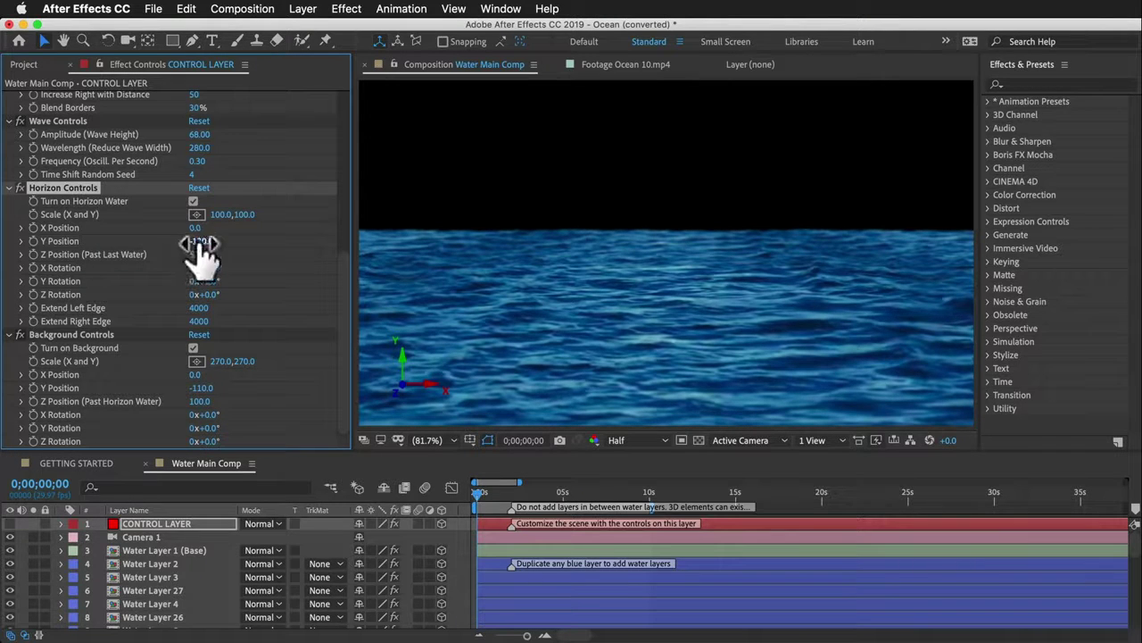
drag(198, 243, 143, 237)
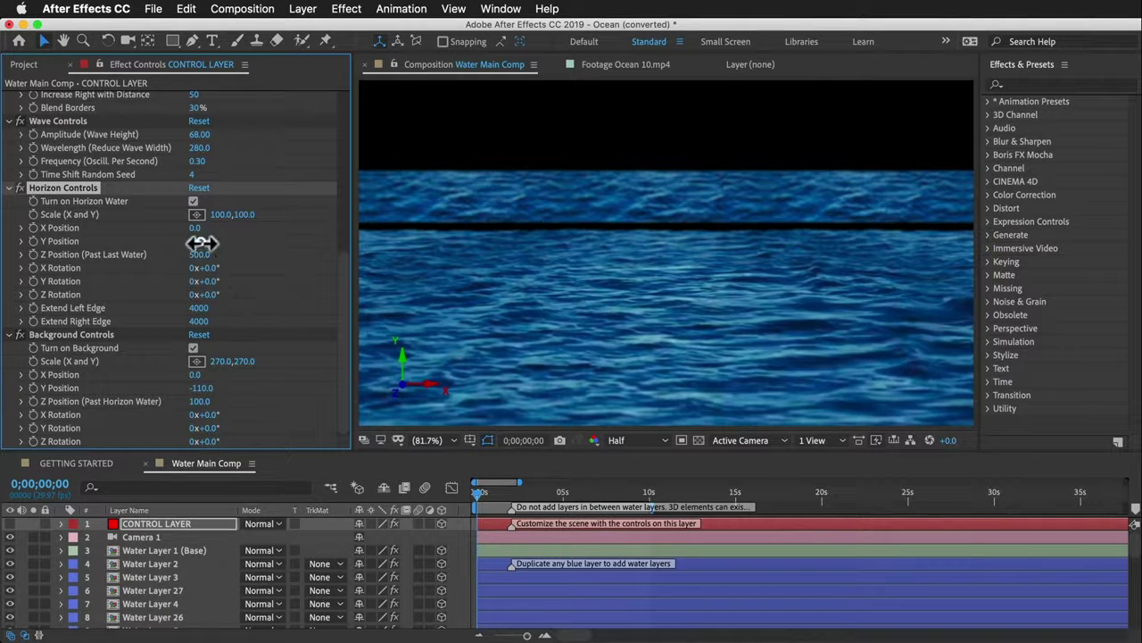
drag(187, 243, 657, 284)
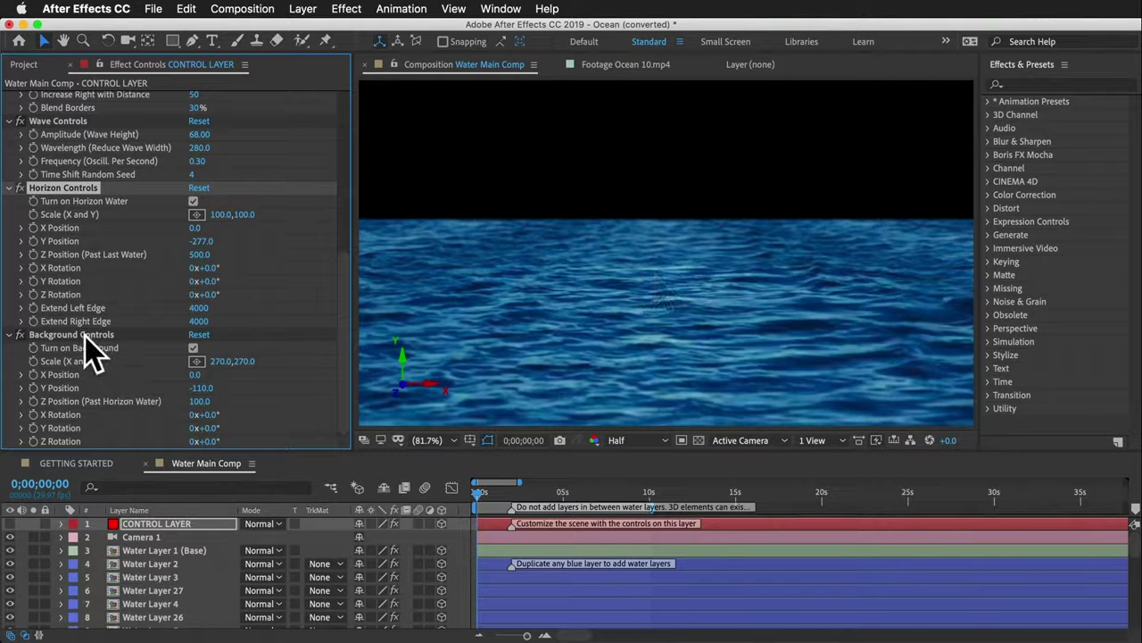
Step: Examine the Background layer below Horizon Water and review the Background Controls on the CONTROL LAYER
click(84, 336)
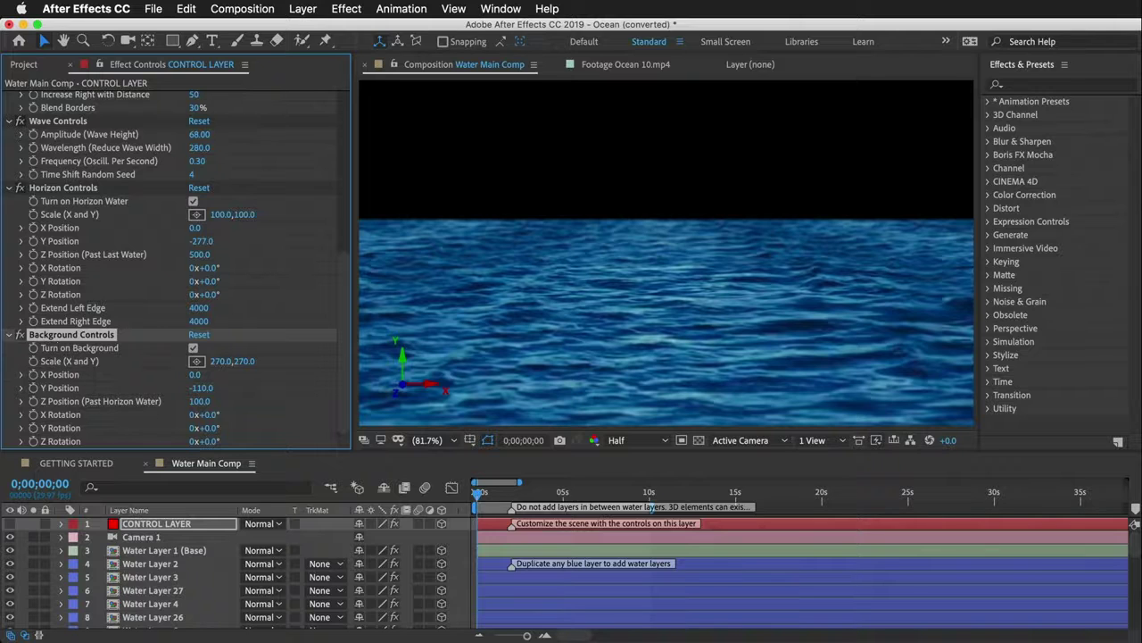
scroll(178, 616, down, 8)
click(165, 607)
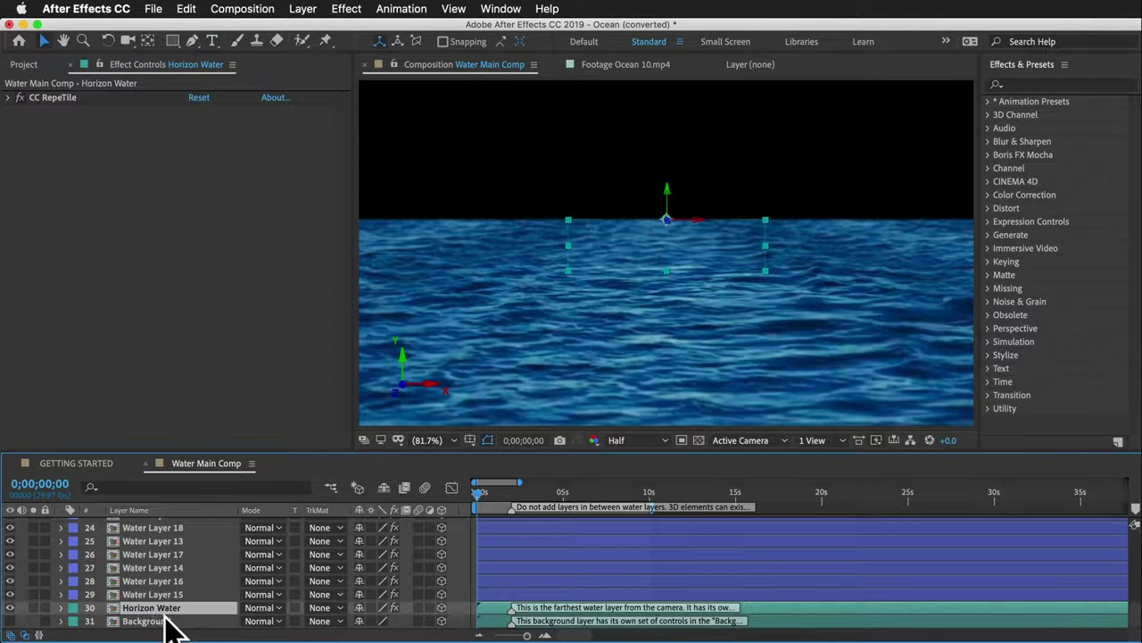
click(161, 620)
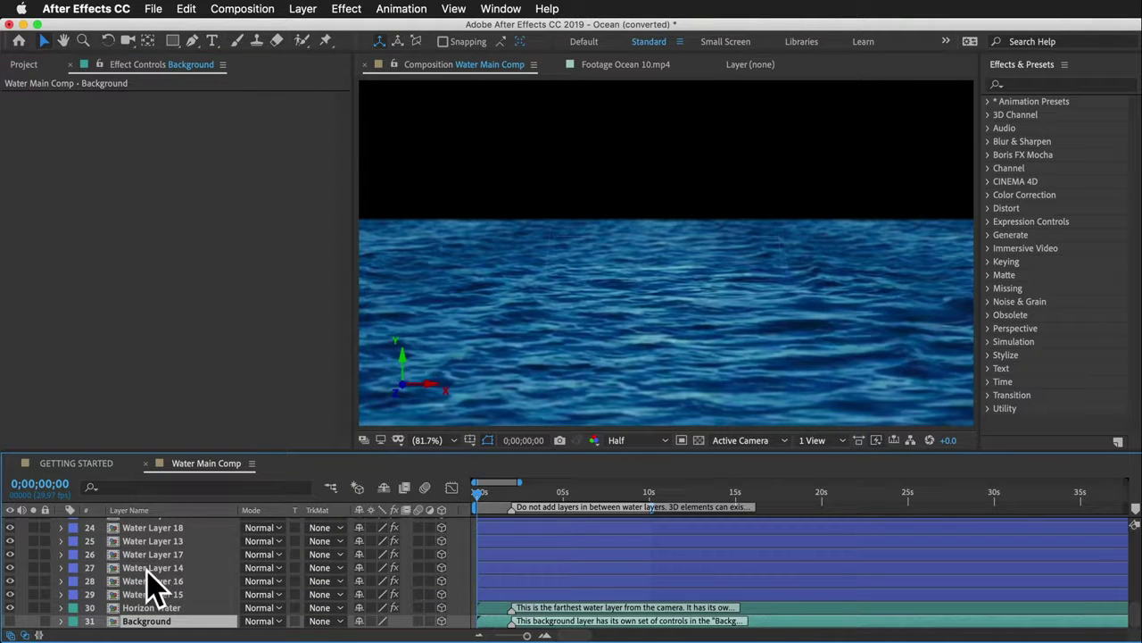
click(60, 621)
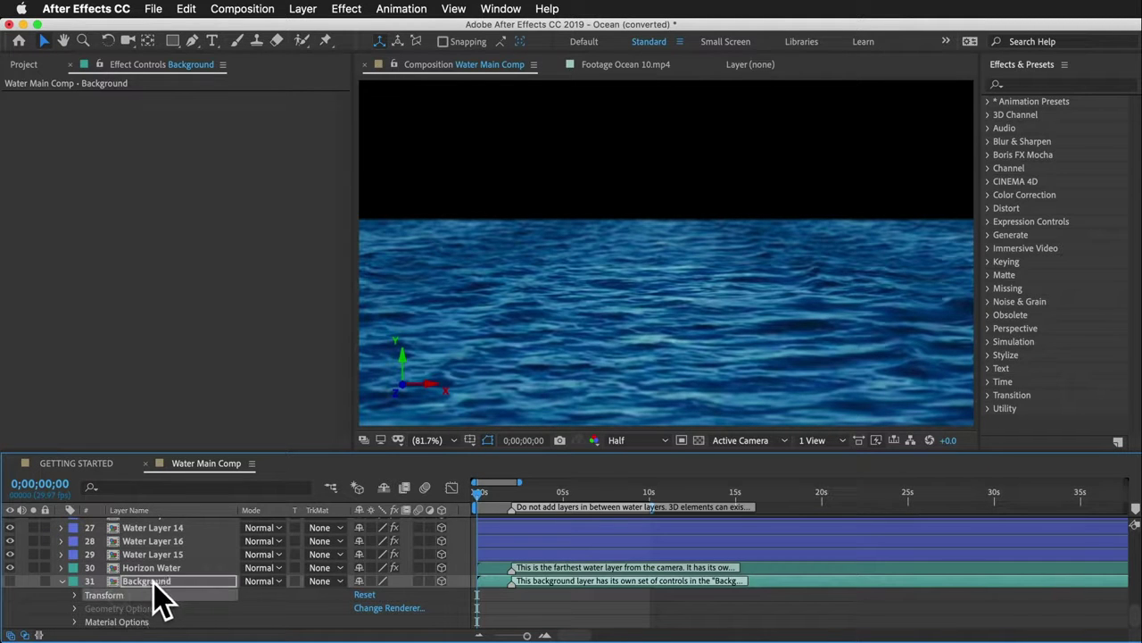
scroll(179, 553, up, 10)
click(170, 524)
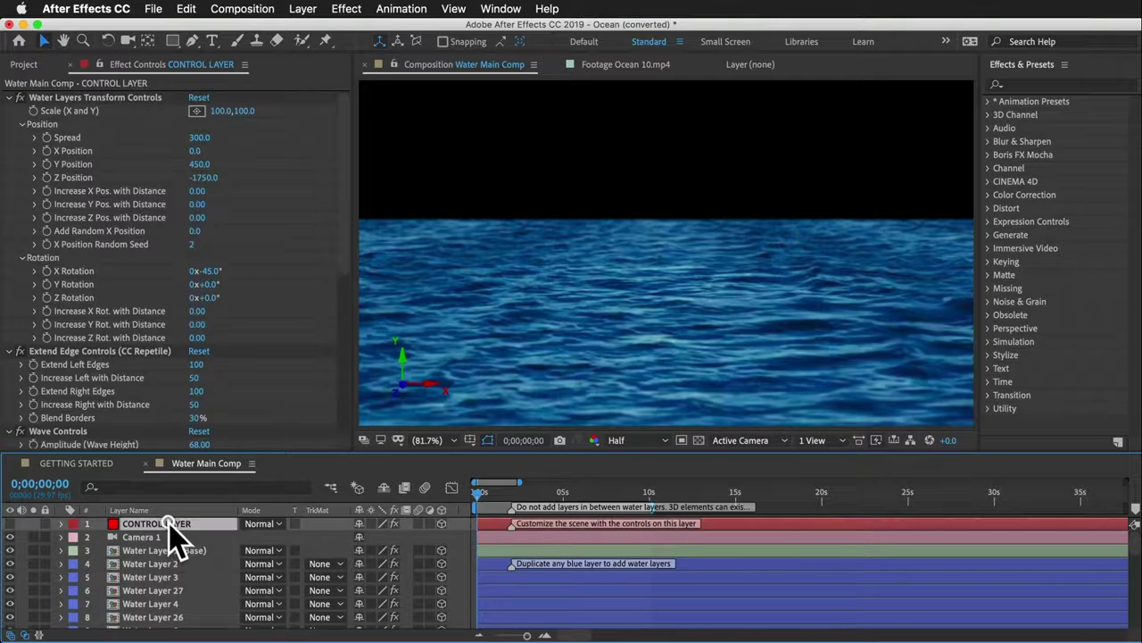
scroll(141, 313, down, 8)
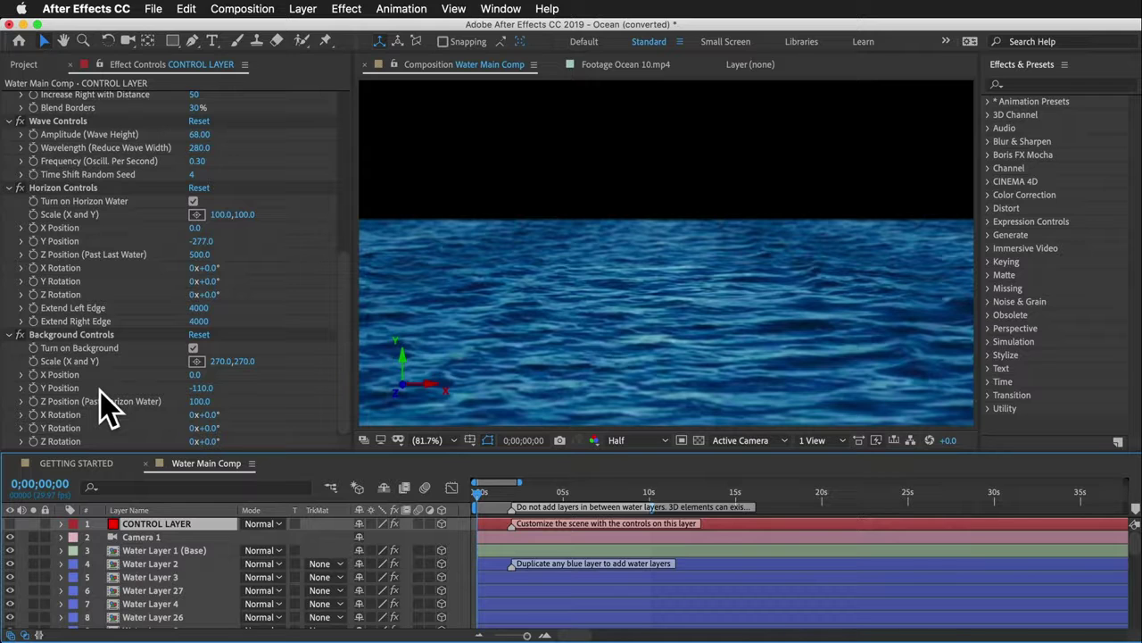
Step: Close Water Main Comp and expand the HD version's Extra Effects folder in the project
click(146, 463)
click(23, 64)
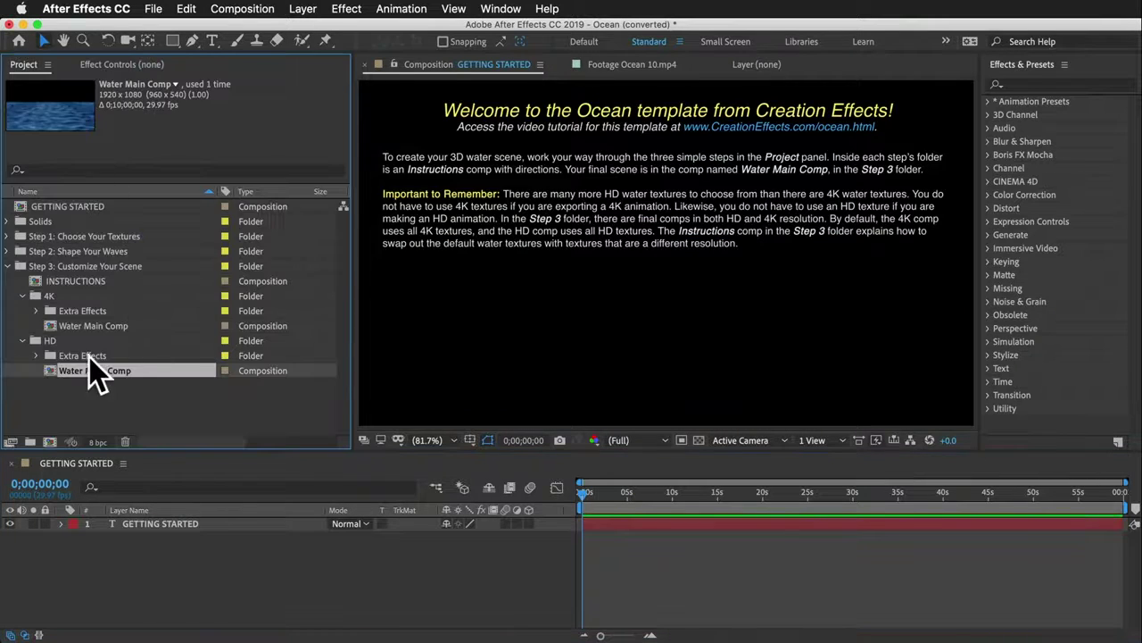
click(61, 398)
click(36, 355)
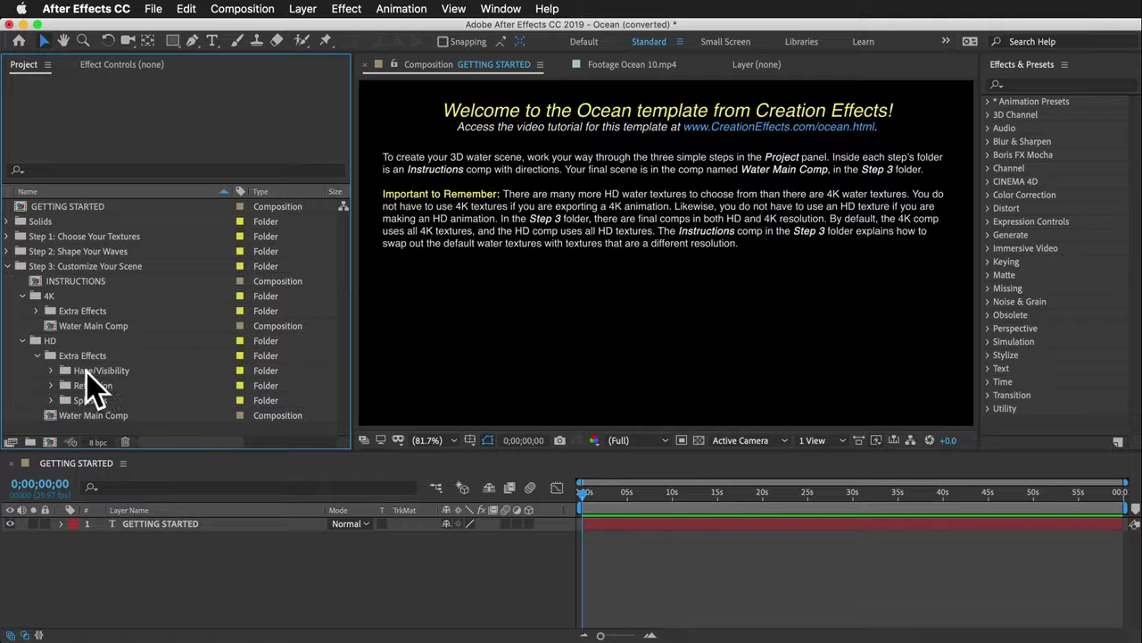
Step: Look over the Haze/Visibility, Reflection and Splashes folders and open the Haze/Visibility composition
click(87, 373)
click(89, 386)
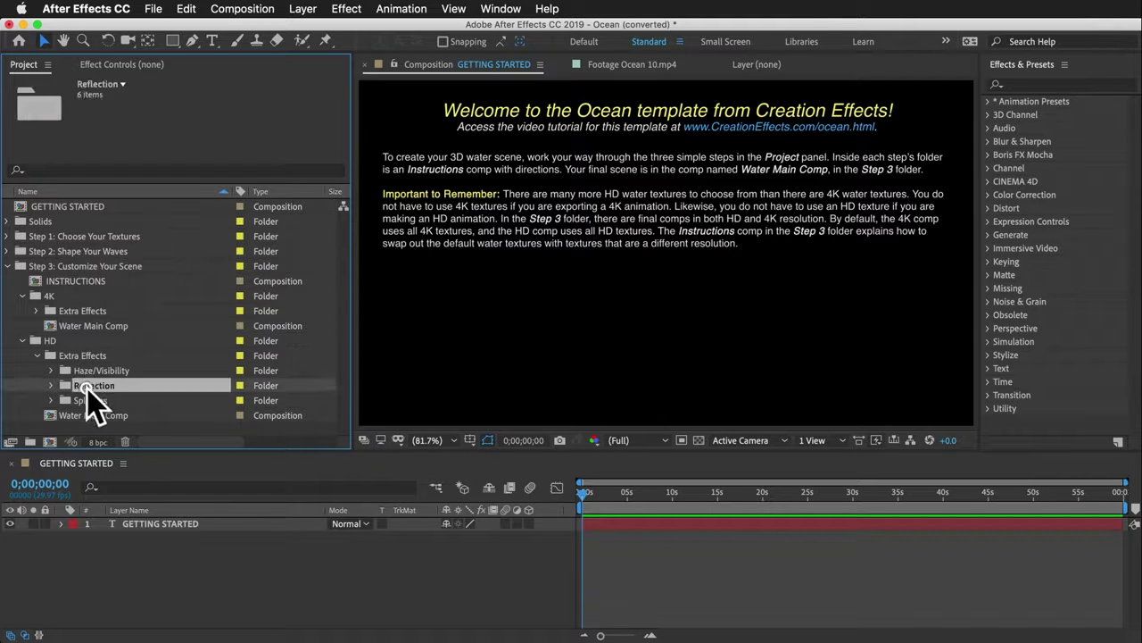
click(91, 404)
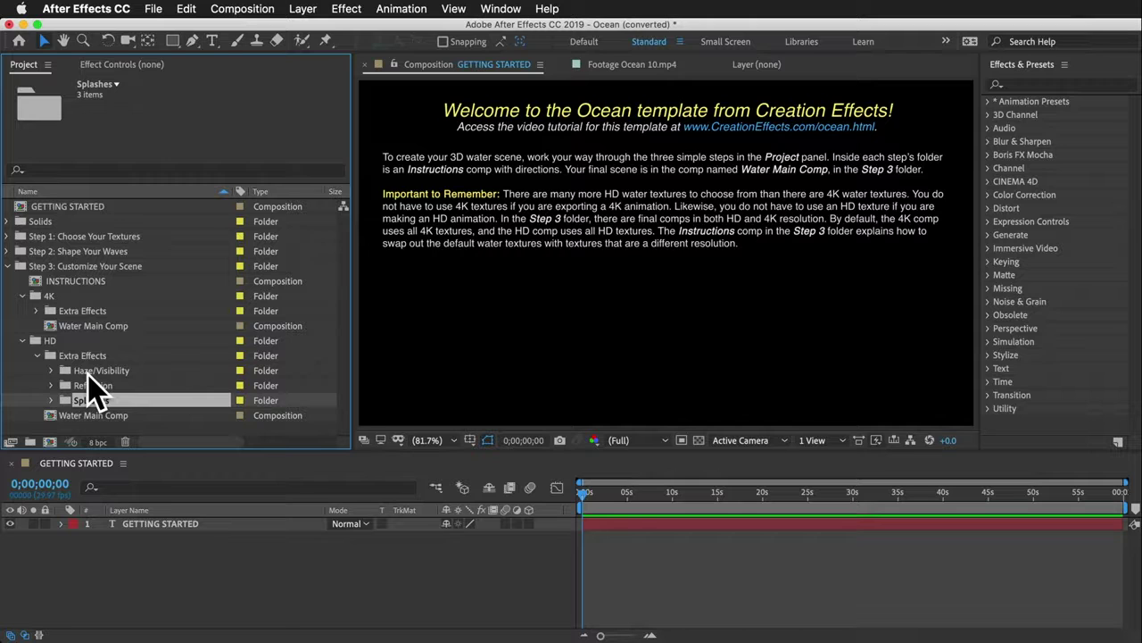
click(88, 373)
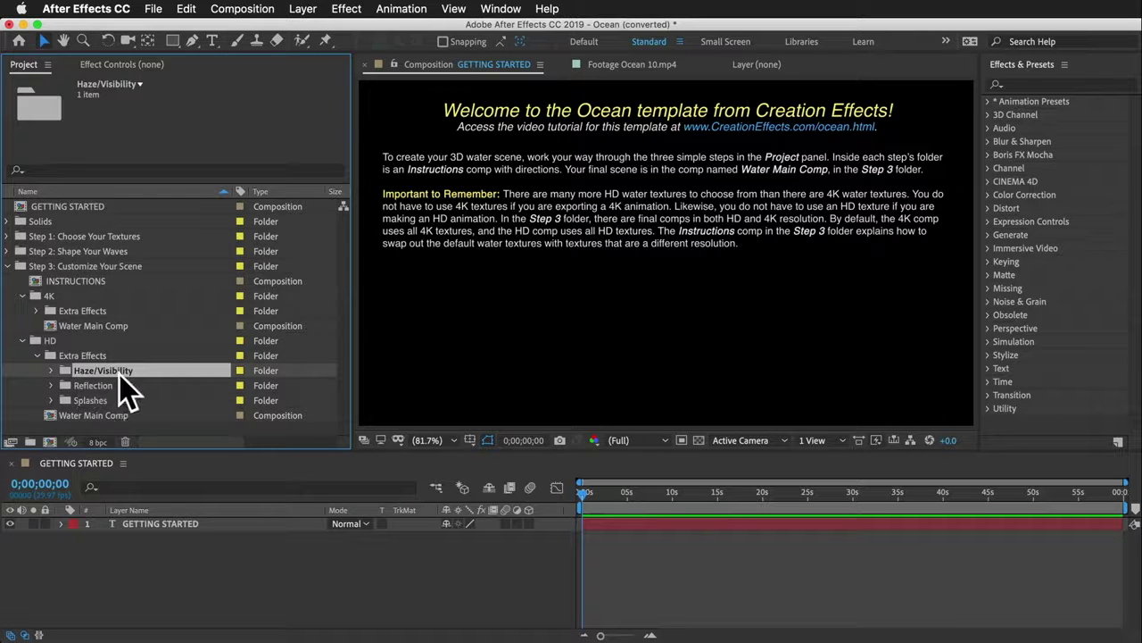
click(51, 371)
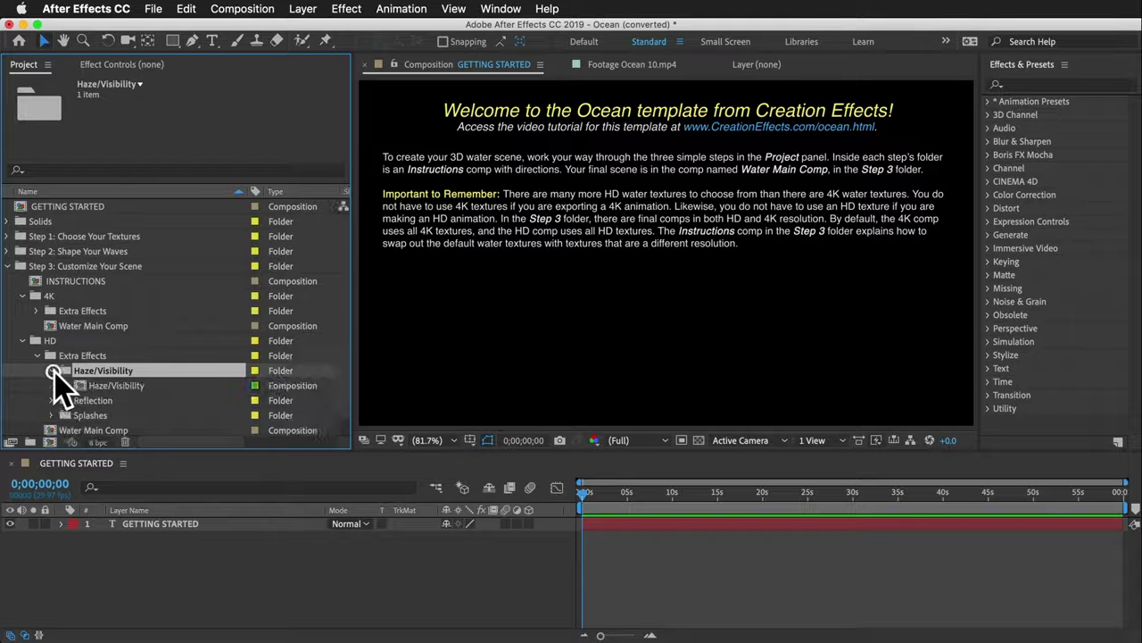
double_click(98, 387)
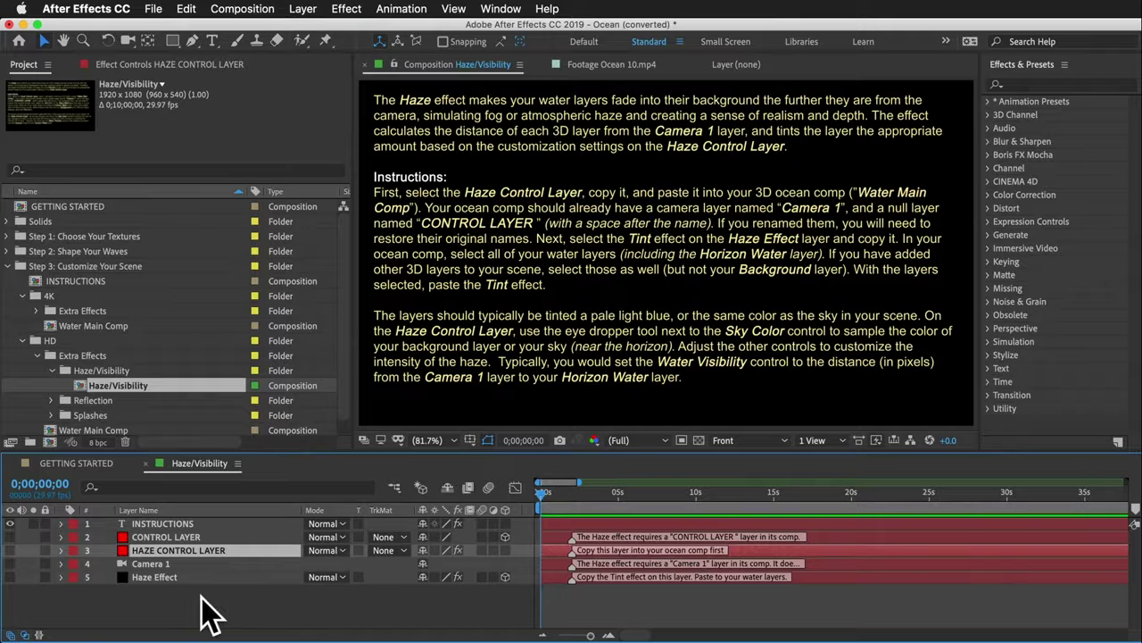
Step: Examine the CONTROL LAYER and Camera 1 layers that the Haze effect requires
click(162, 538)
click(156, 565)
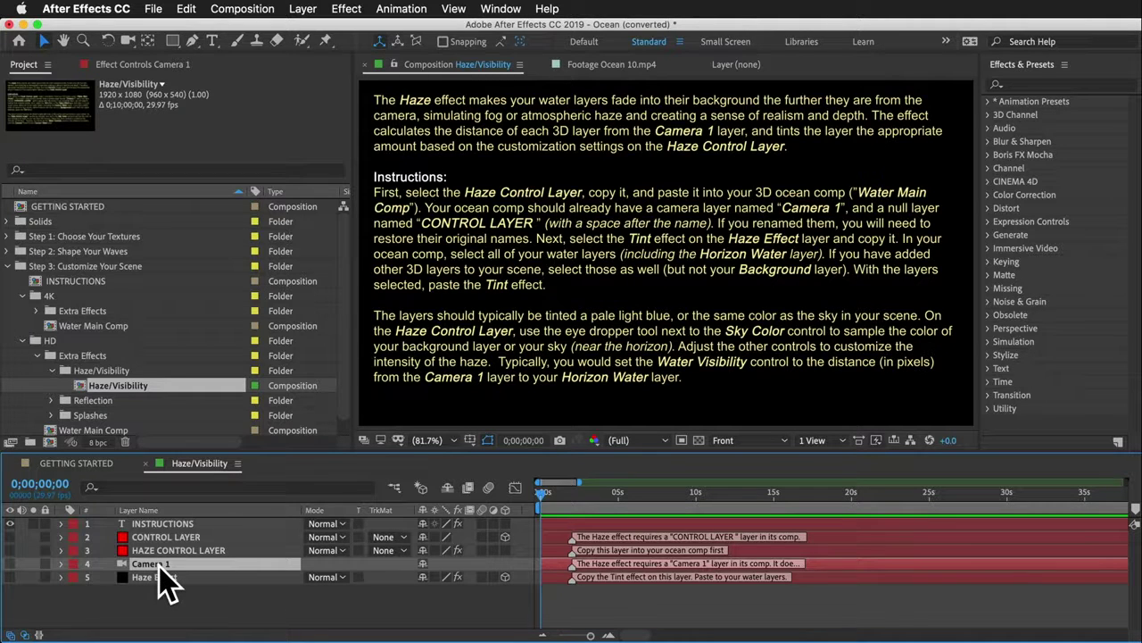
click(176, 537)
click(152, 564)
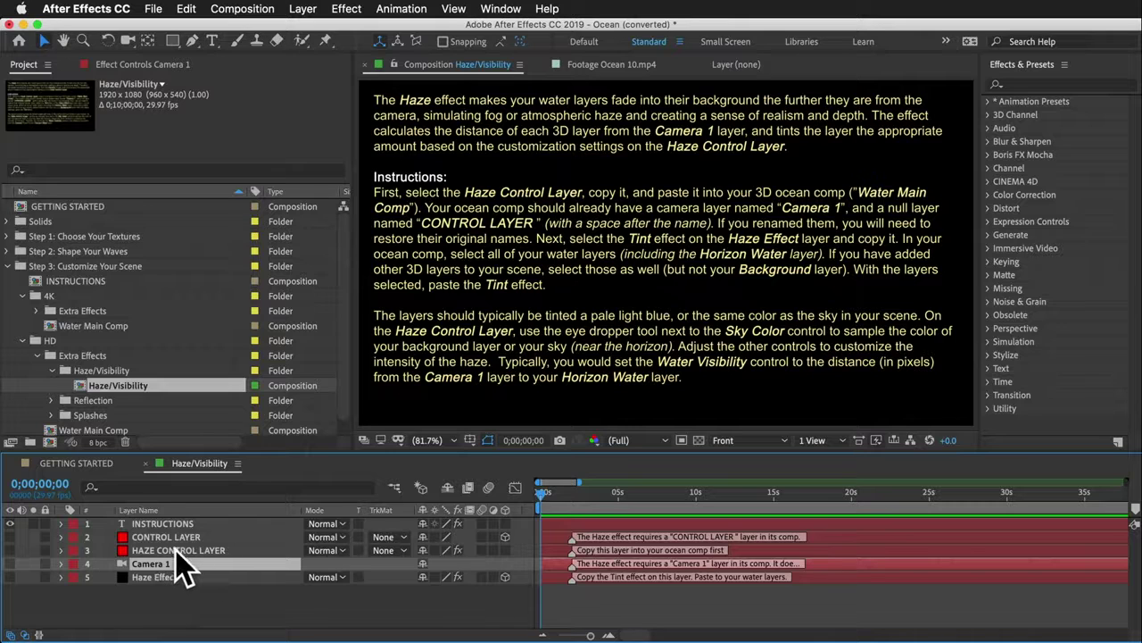
Step: Copy HAZE CONTROL LAYER from Haze/Visibility into the HD version's Water Main Comp
click(178, 551)
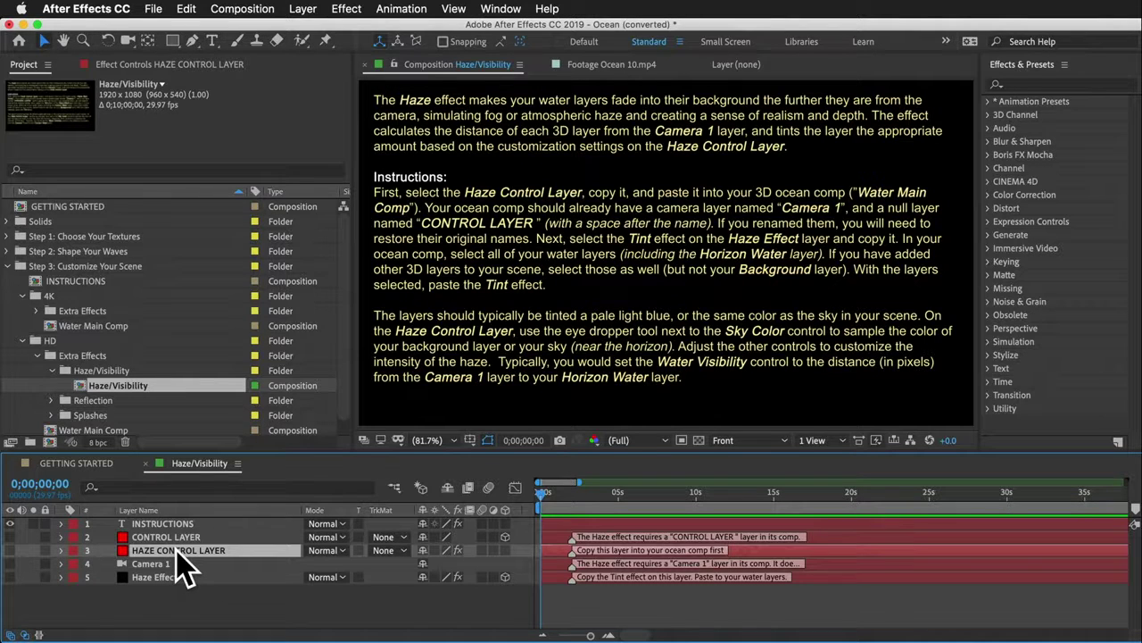
scroll(93, 406, down, 1)
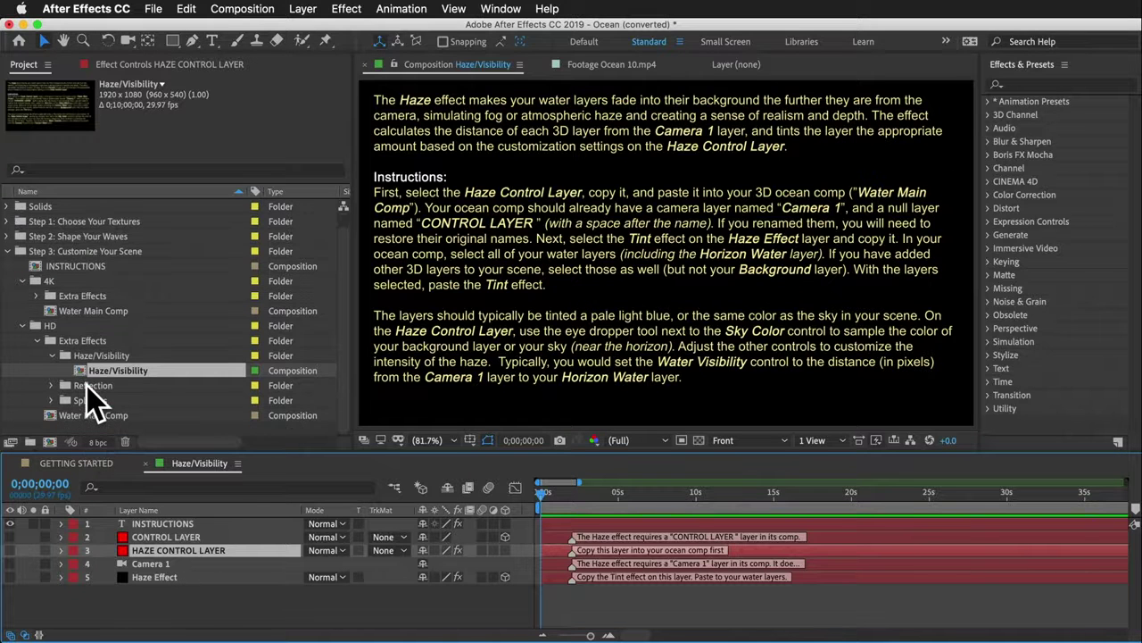
double_click(95, 416)
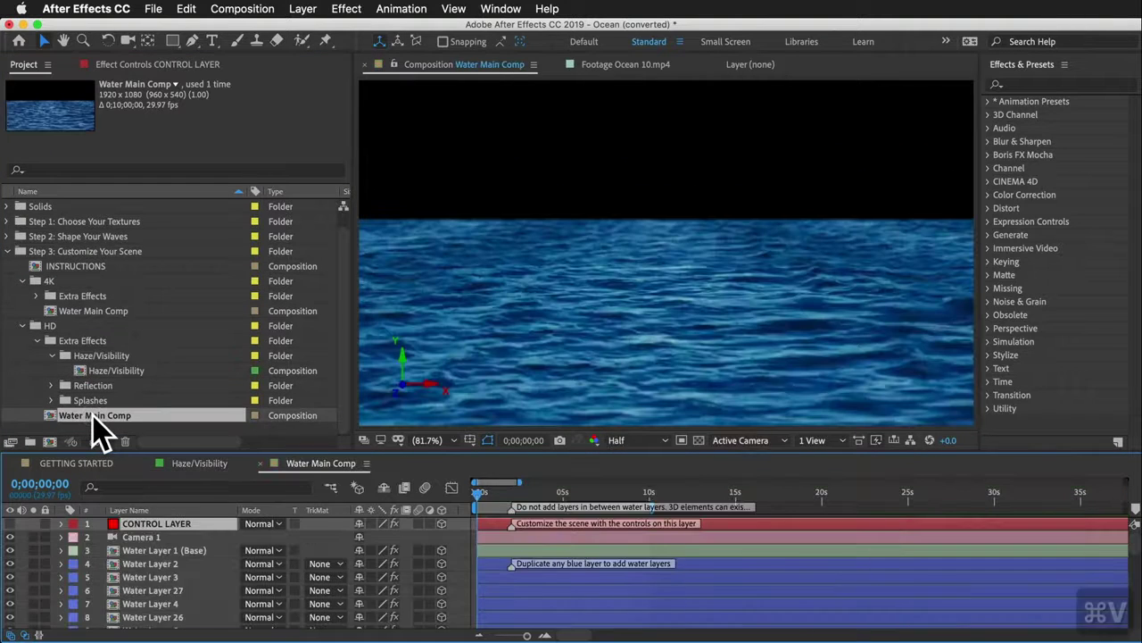
key(ctrl+v)
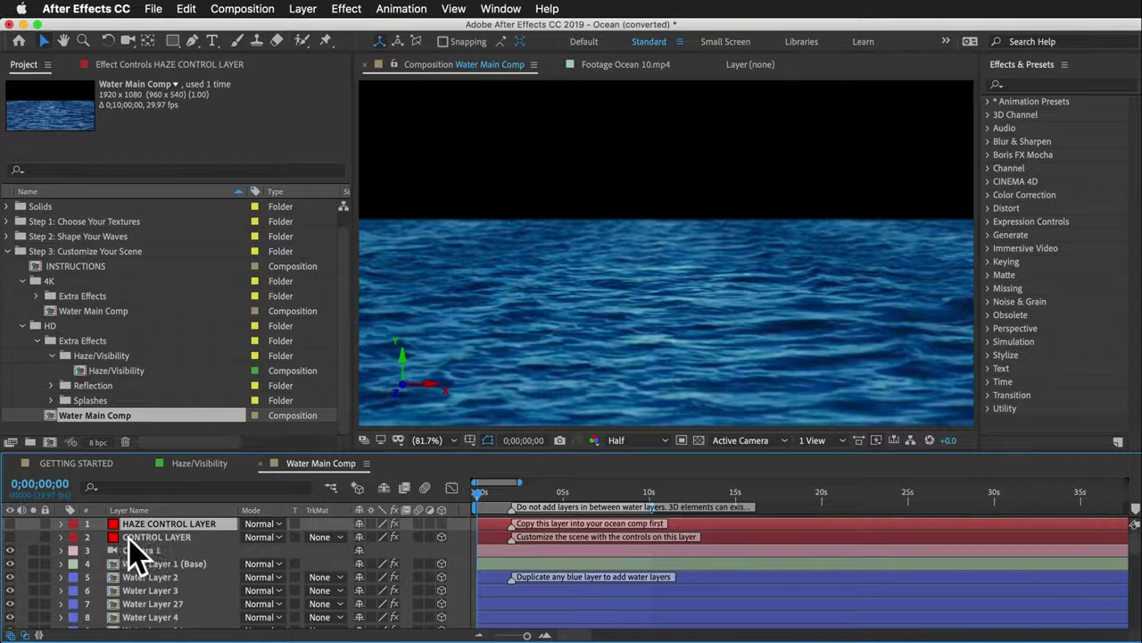
Step: Copy the Tint effect from the Haze Effect layer in the Haze/Visibility composition
click(186, 473)
click(165, 577)
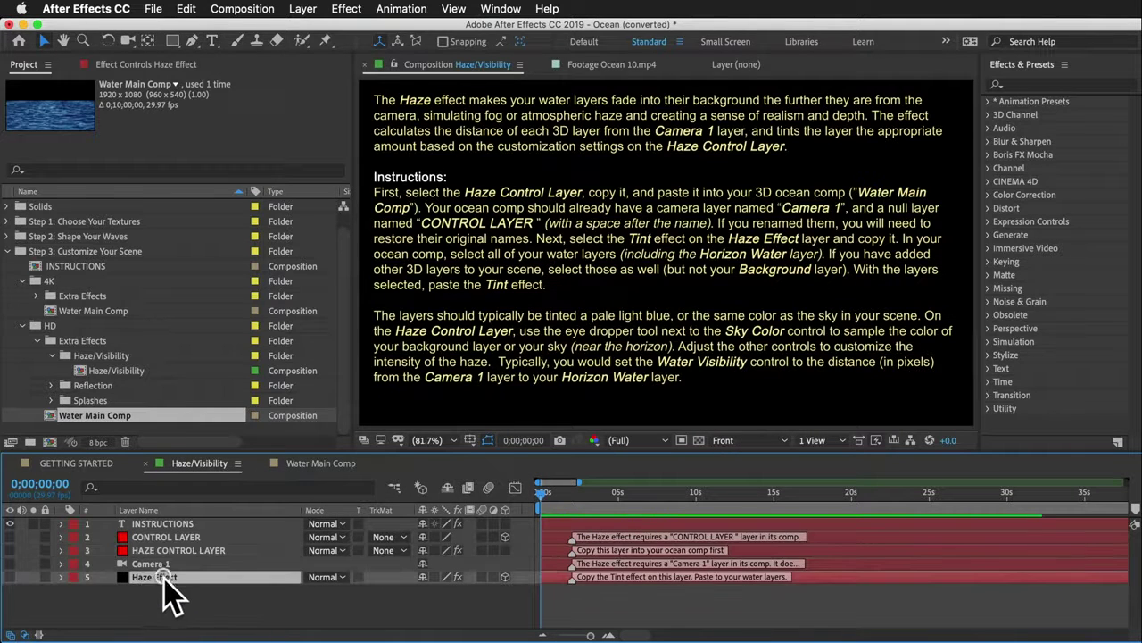
click(116, 64)
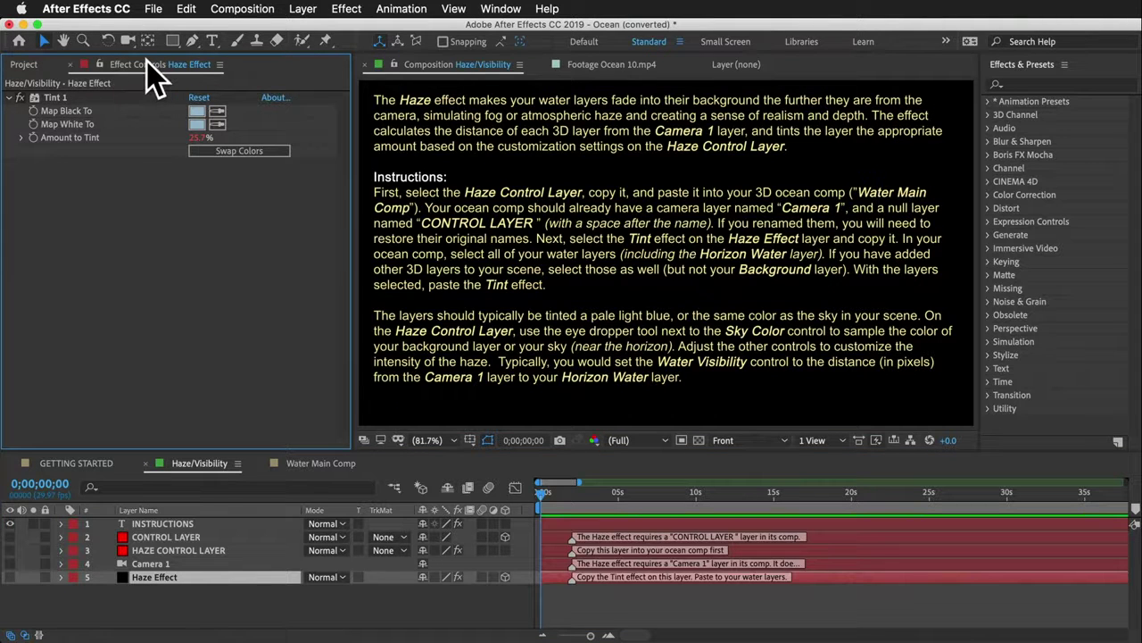
click(49, 97)
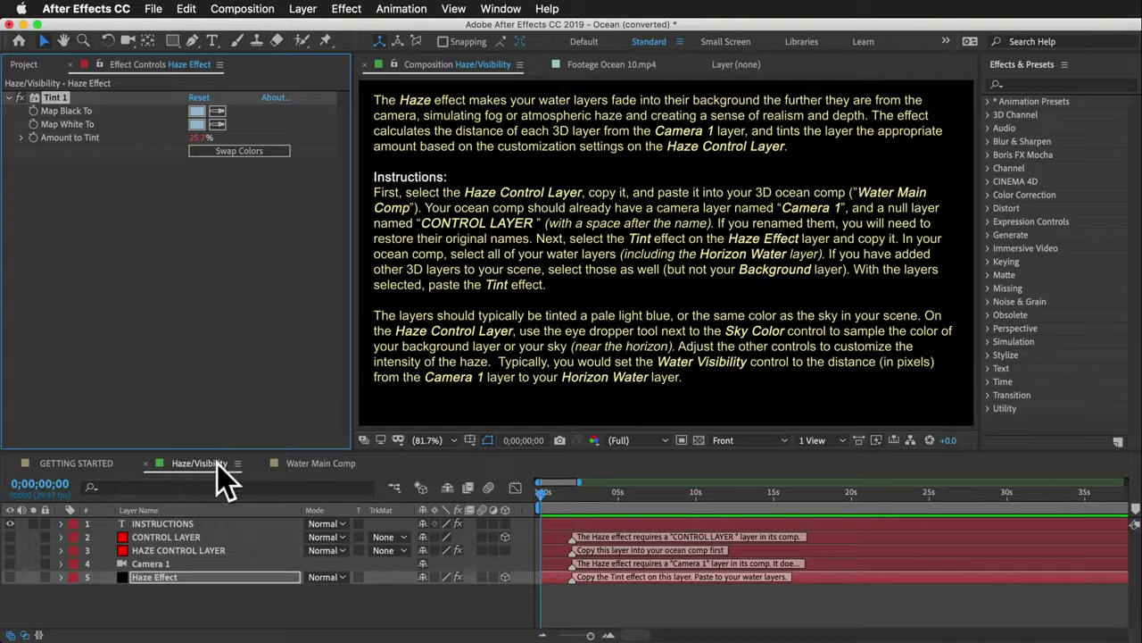
Step: Paste the Tint effect onto every water layer in Water Main Comp, from Water Layer 1 (Base) through Horizon Water
click(326, 463)
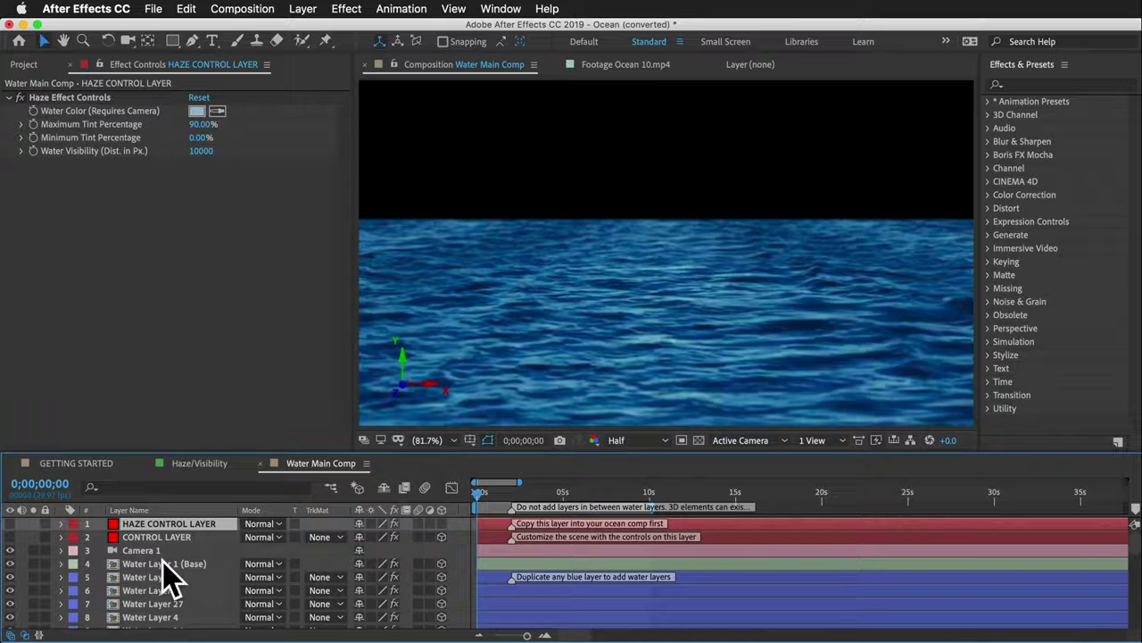
click(163, 563)
scroll(163, 568, down, 10)
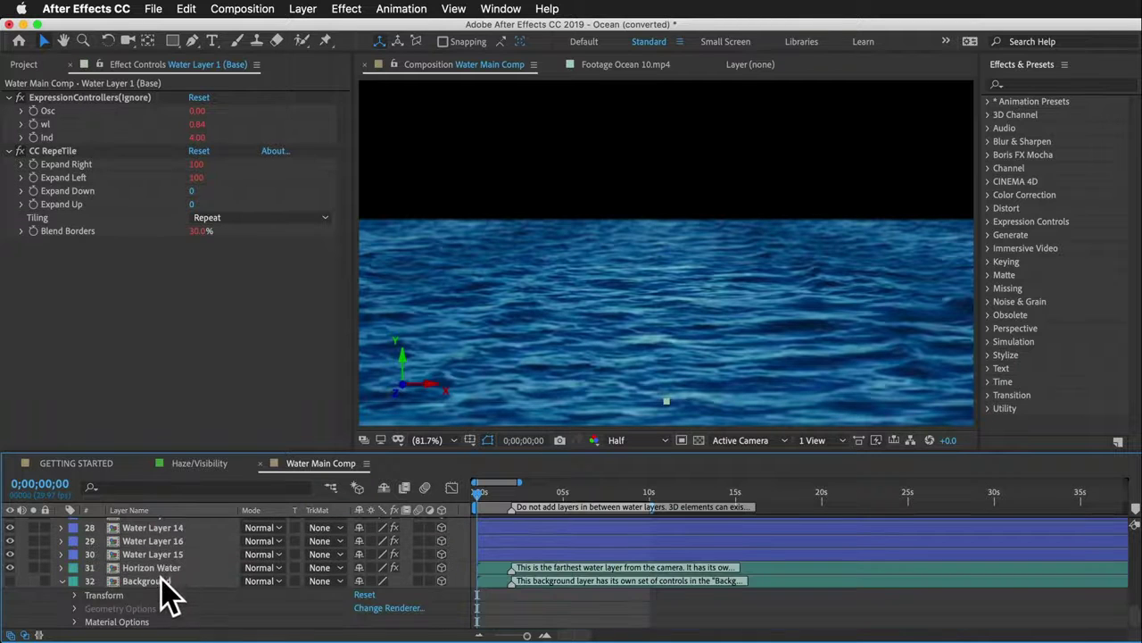
shift+click(162, 568)
key(super+v)
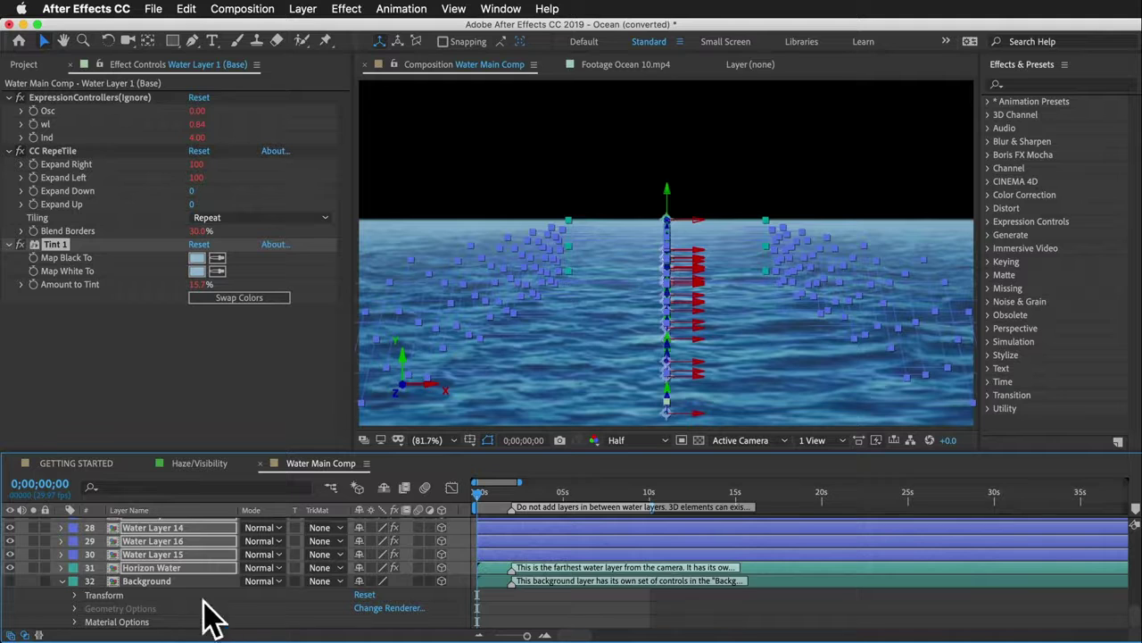
Step: Review the tinted water and the Haze Effect Controls on HAZE CONTROL LAYER, including Water Visibility
scroll(196, 589, up, 10)
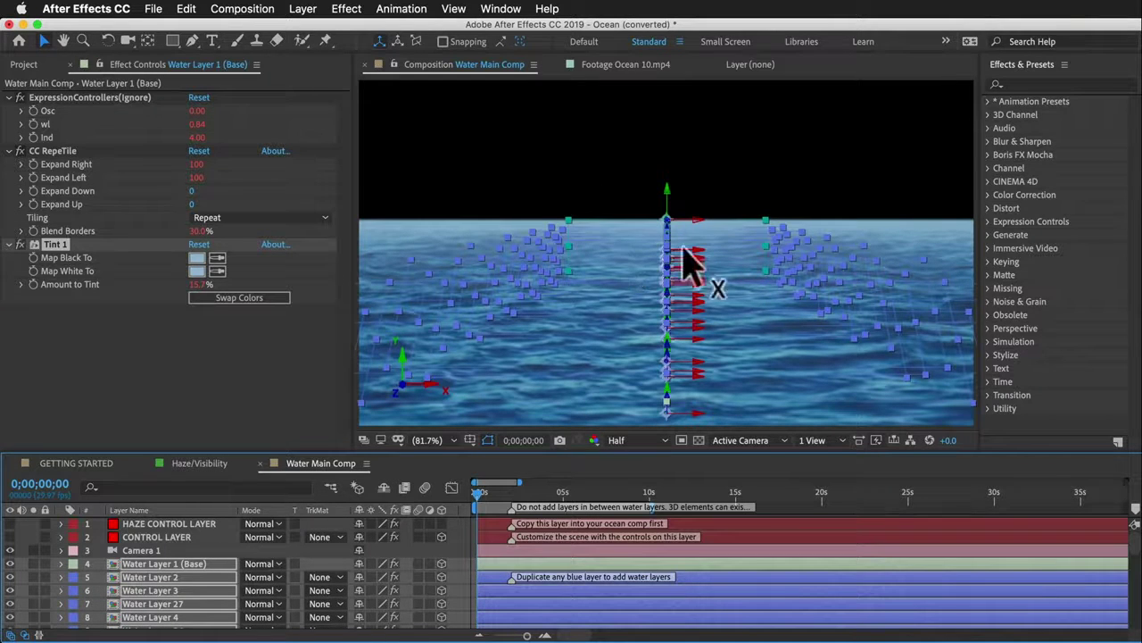
click(147, 524)
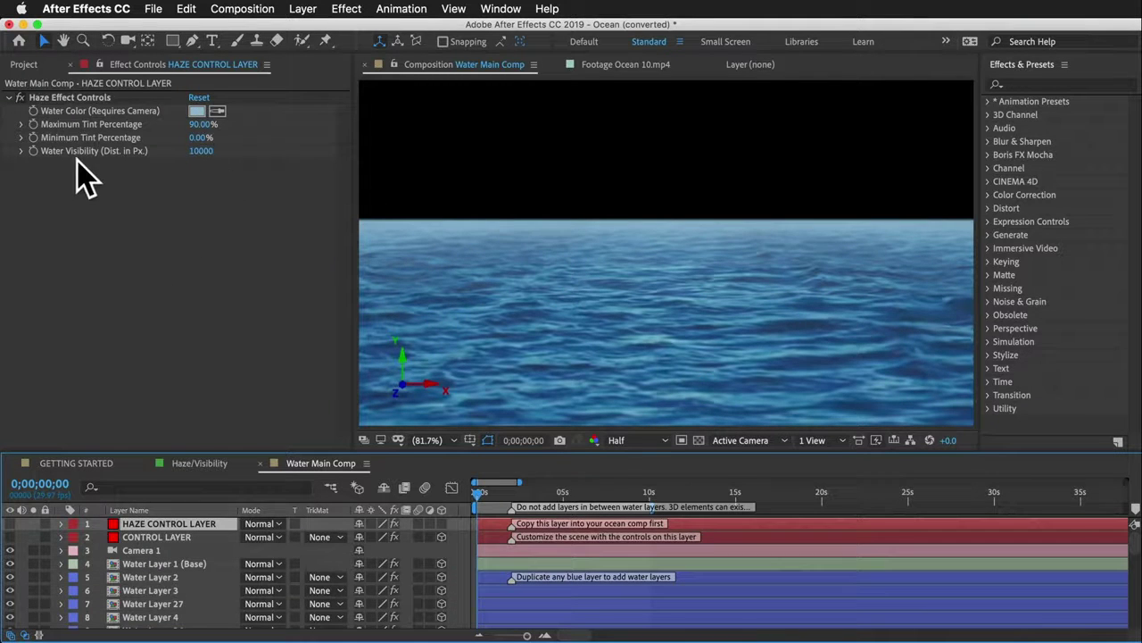
click(50, 151)
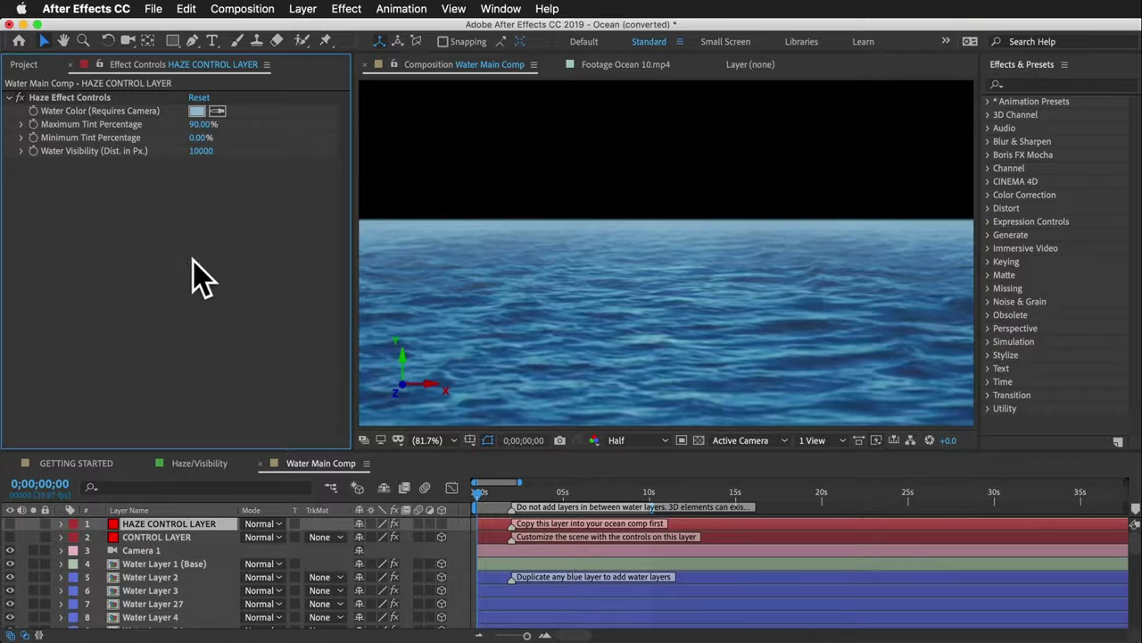
Step: Open the Splashes composition from the HD version's Splashes folder and preview its animation
click(22, 64)
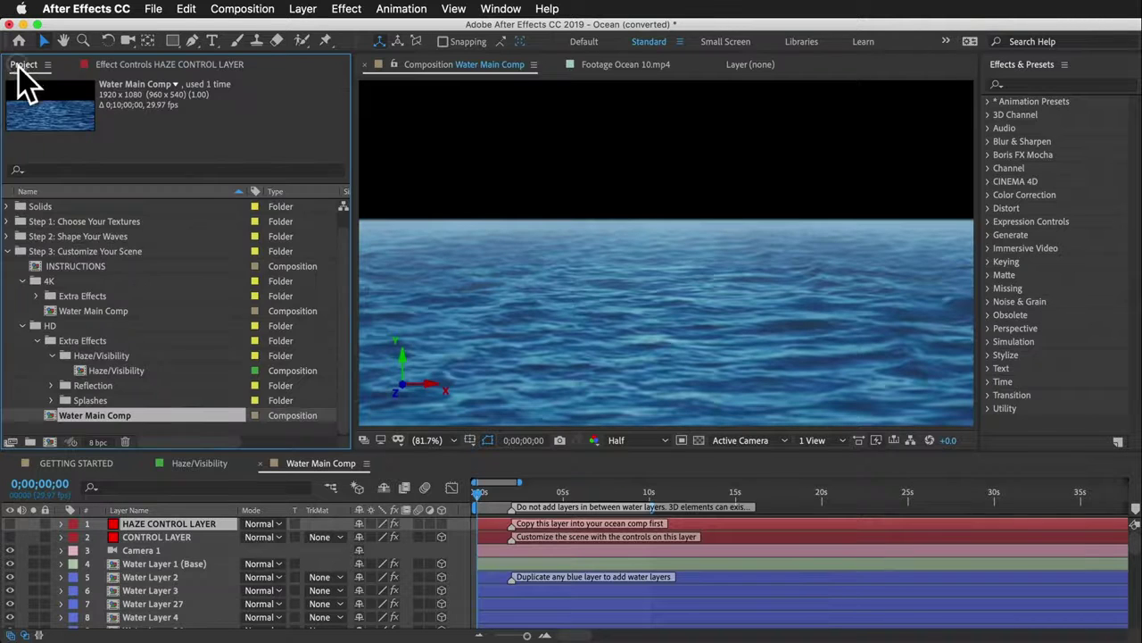
click(51, 355)
click(90, 401)
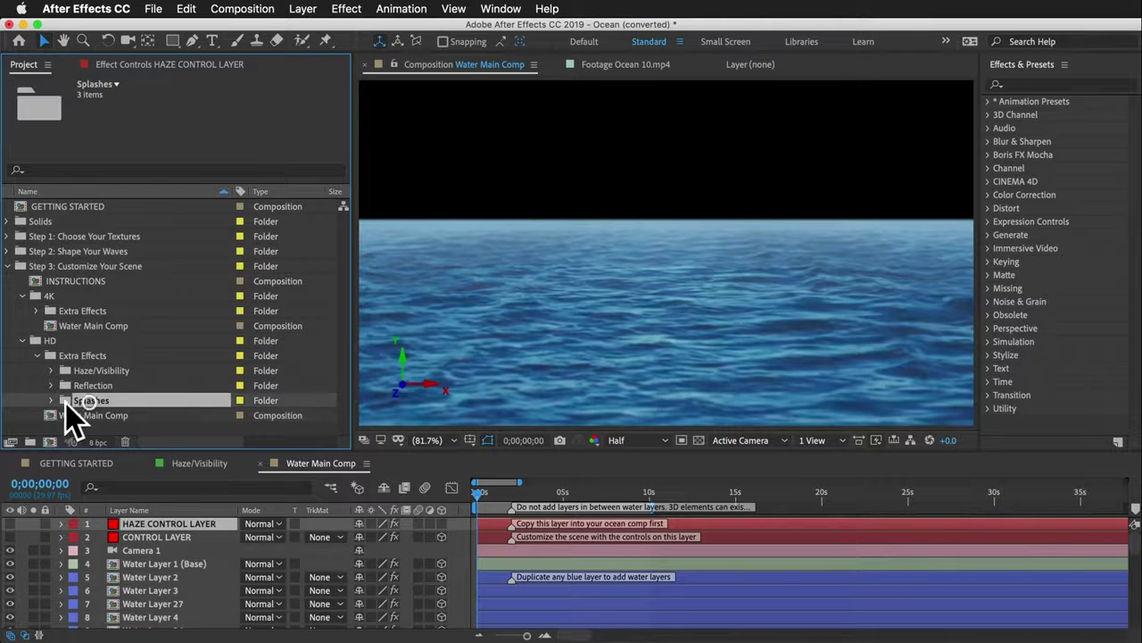
click(51, 400)
double_click(106, 401)
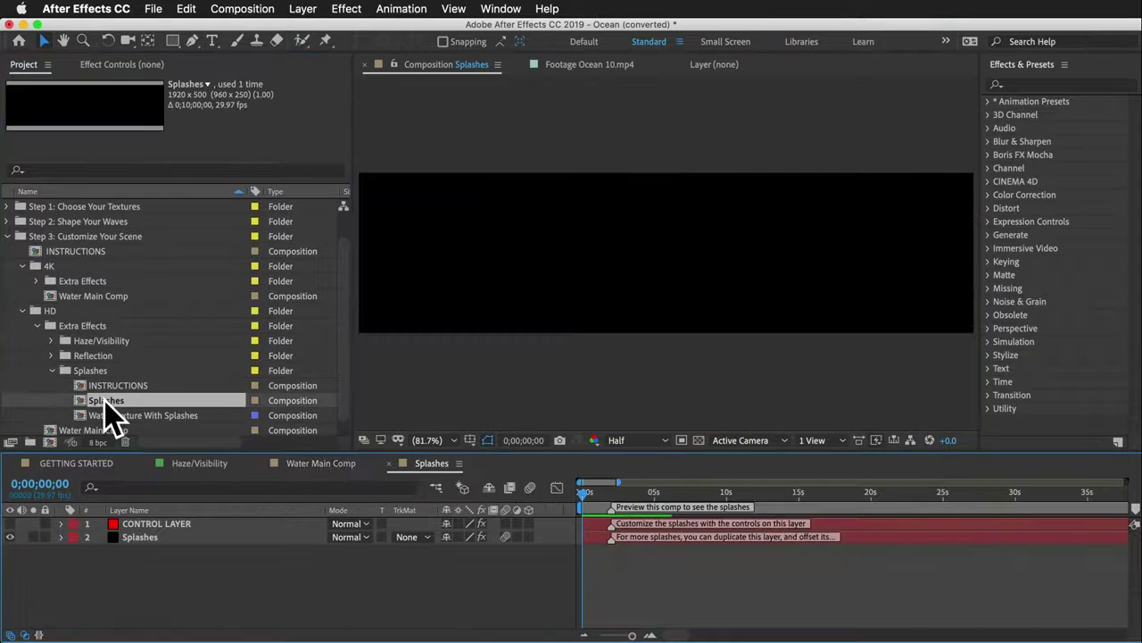
key(space)
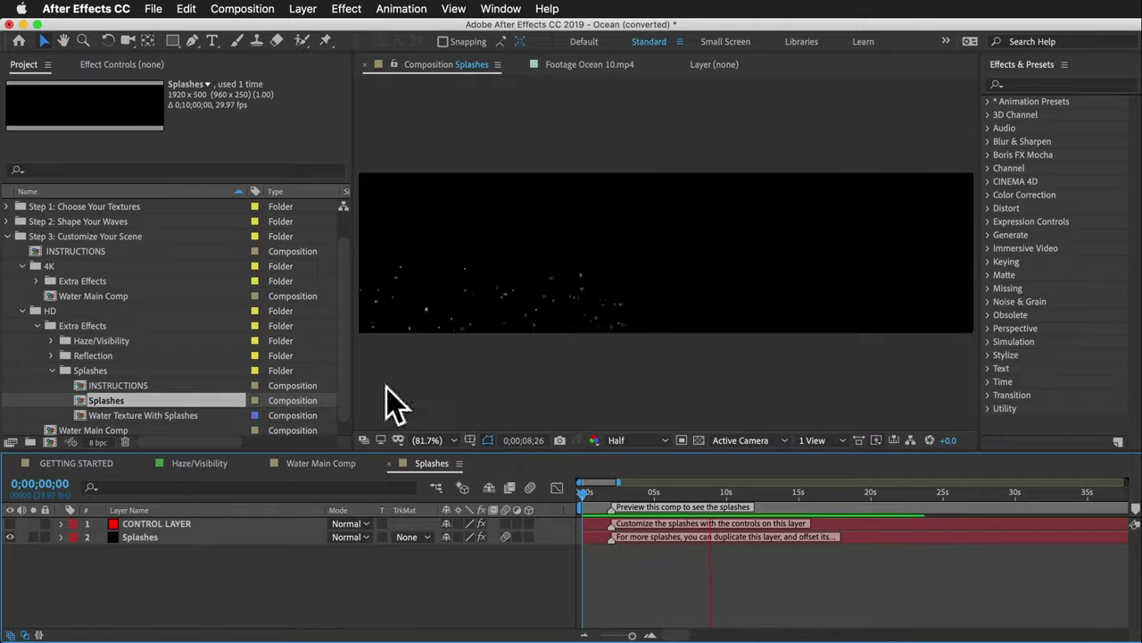
Step: Examine the Splash Customization Controls on CONTROL LAYER and how the Splashes layer's CC Particle World emitter moves over time
click(175, 527)
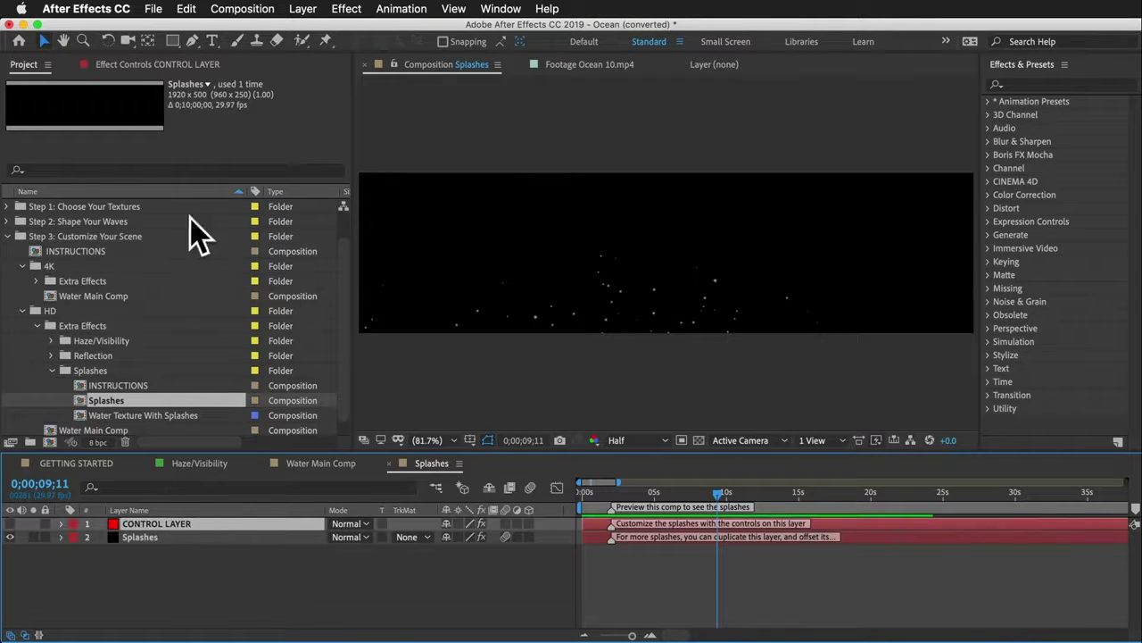
click(163, 66)
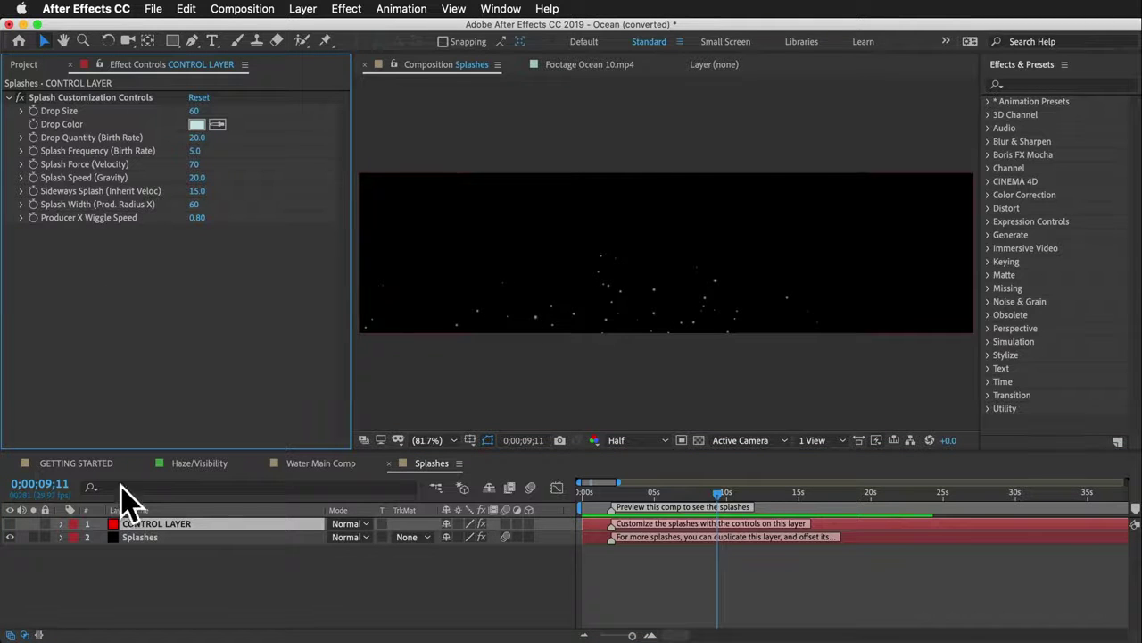
click(152, 538)
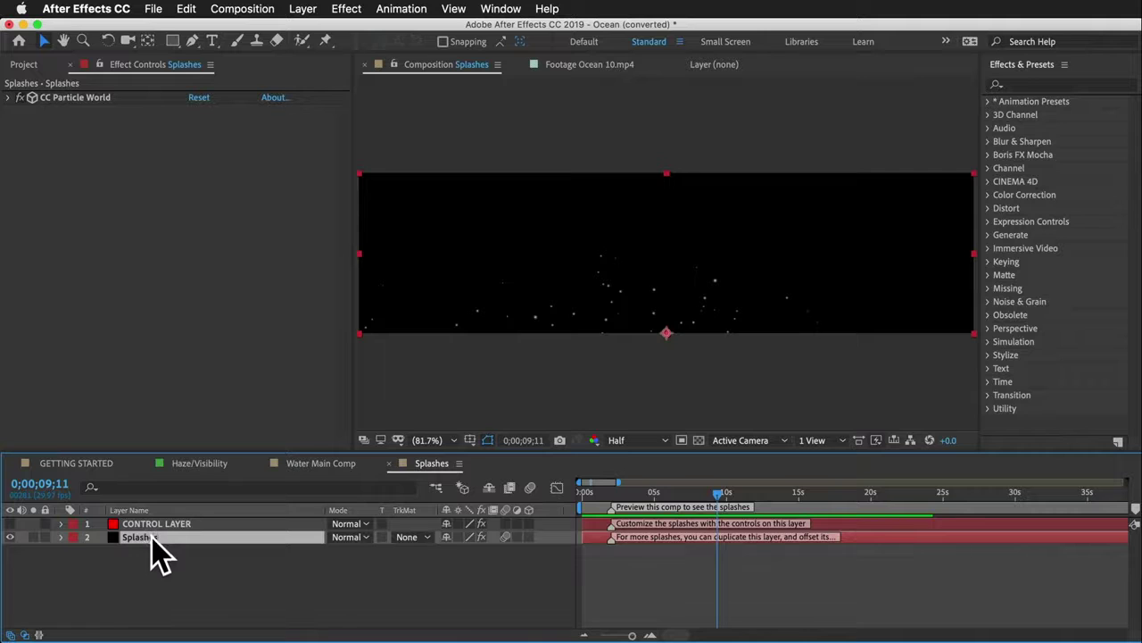
key(e)
click(127, 551)
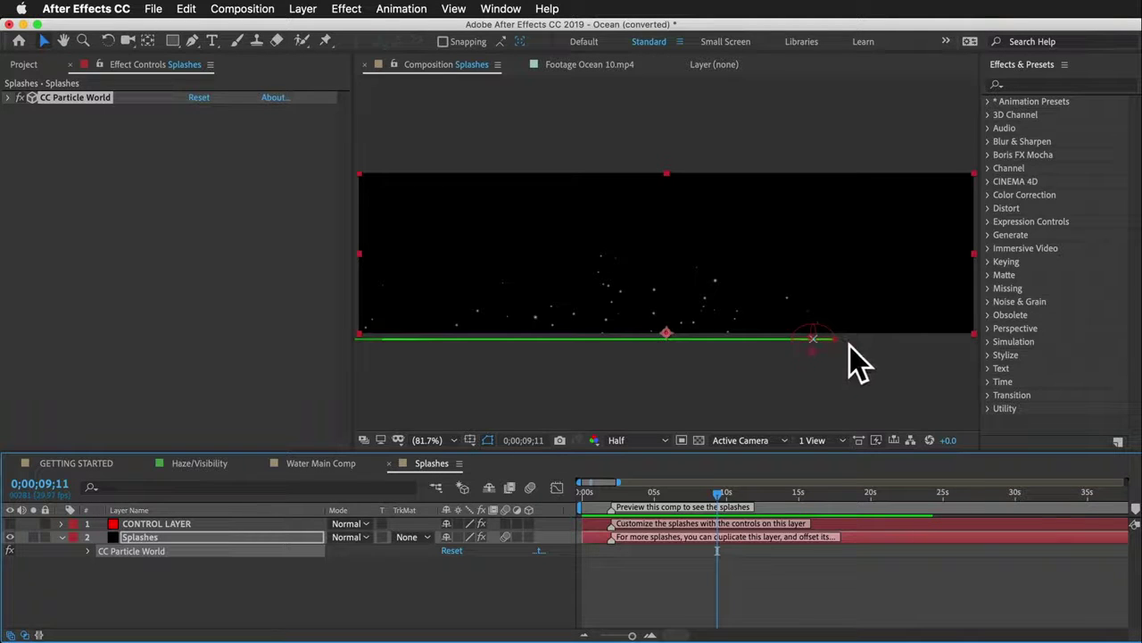
click(595, 496)
drag(596, 494, 682, 494)
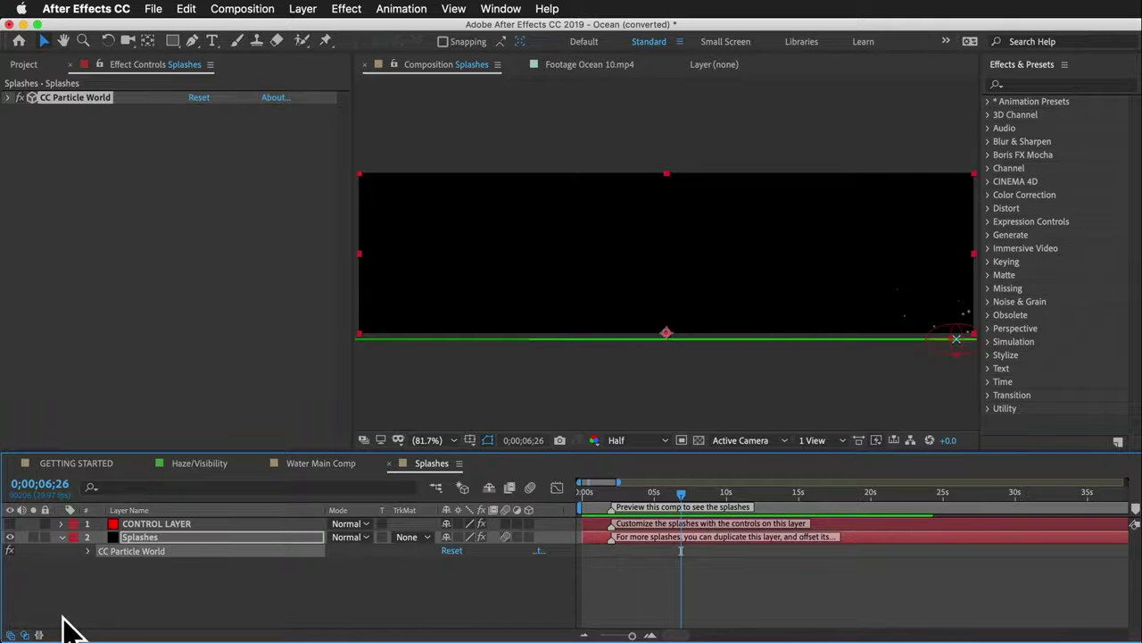
Step: Try a duplicate of the Splashes layer offset earlier in time and remove the duplicate
click(170, 537)
key(super+d)
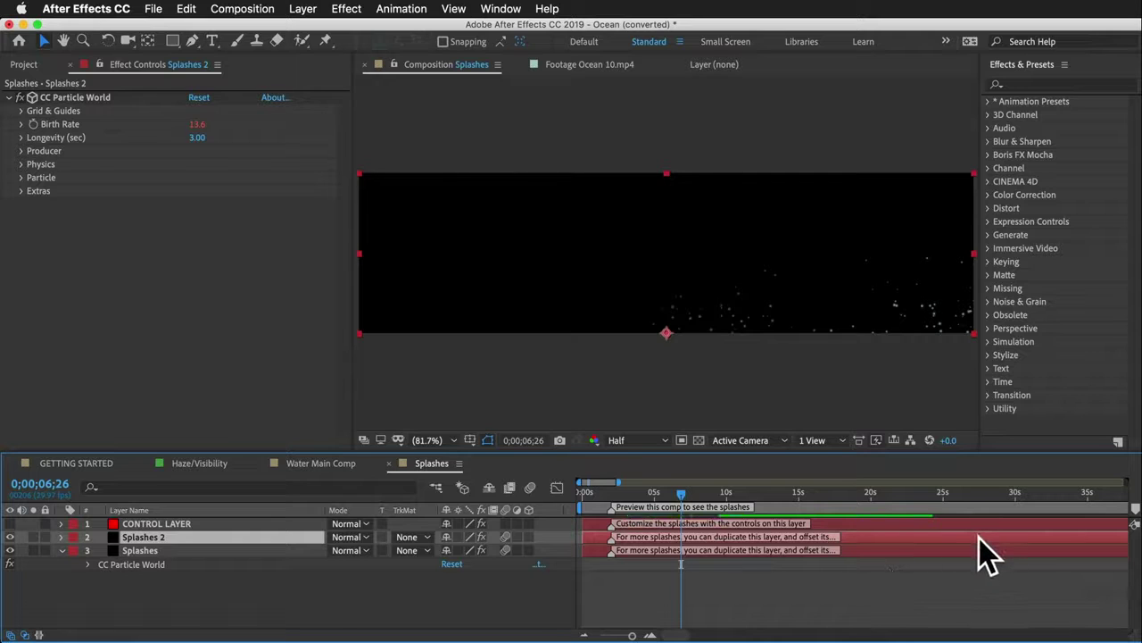
drag(908, 536, 826, 544)
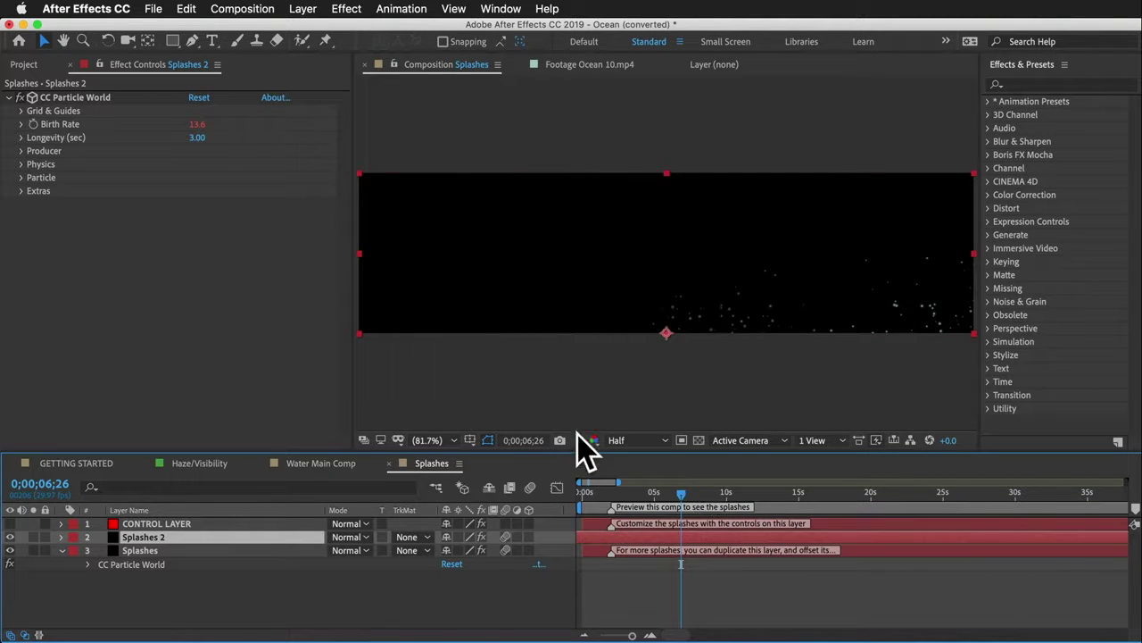
key(Delete)
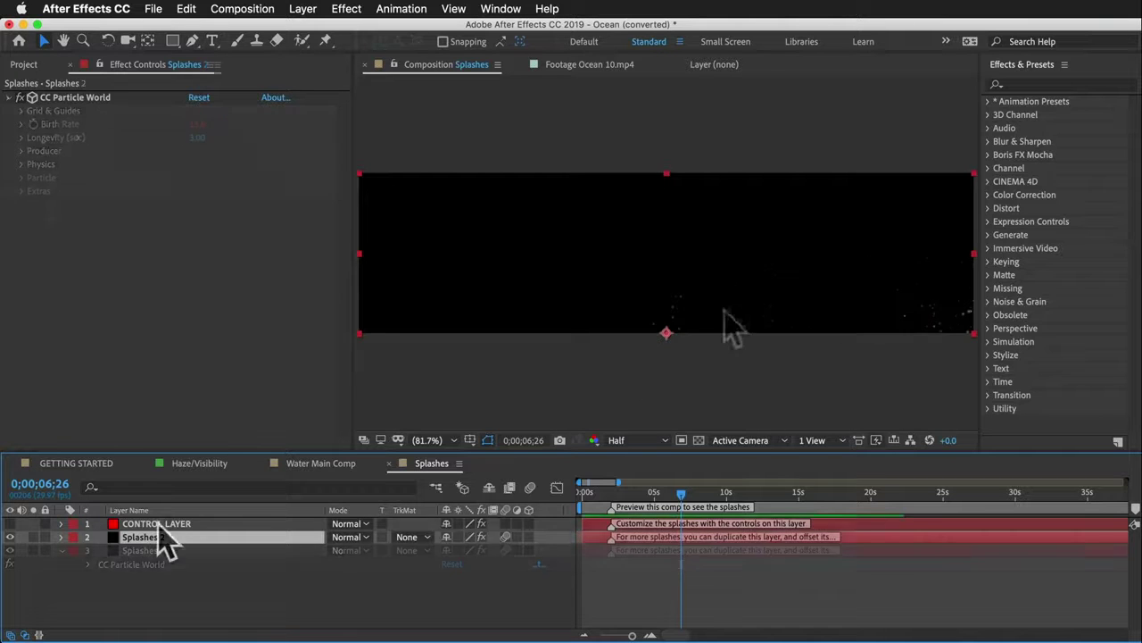
Step: Add the Splashes composition to the HD version's Water Main Comp and make it a 3D layer
click(156, 524)
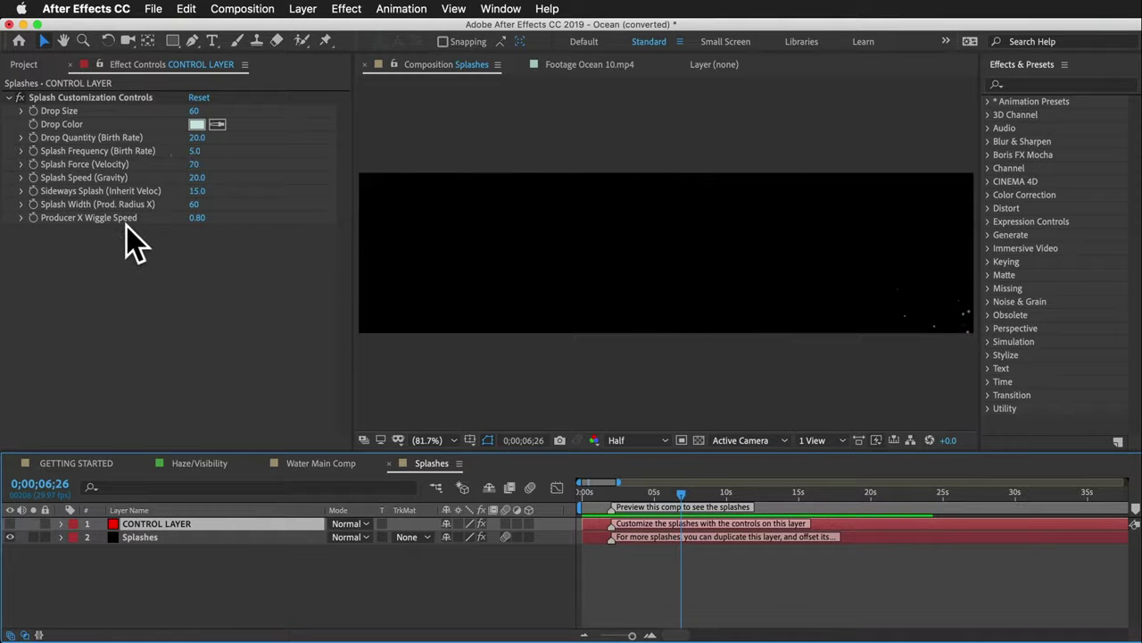
click(26, 65)
scroll(112, 410, down, 1)
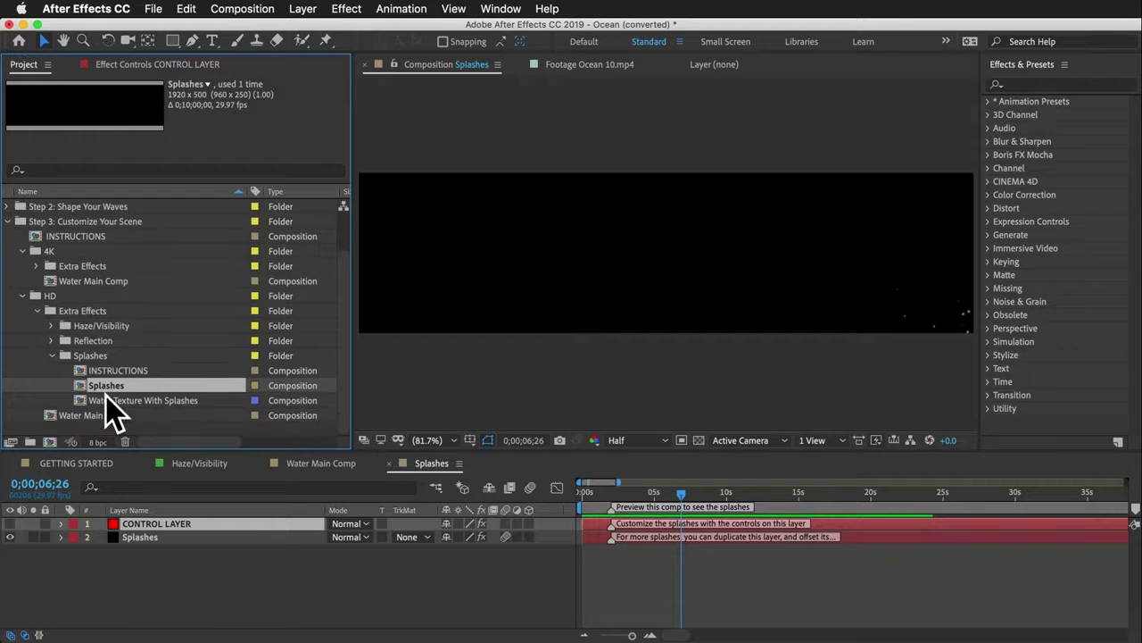
drag(103, 383, 86, 417)
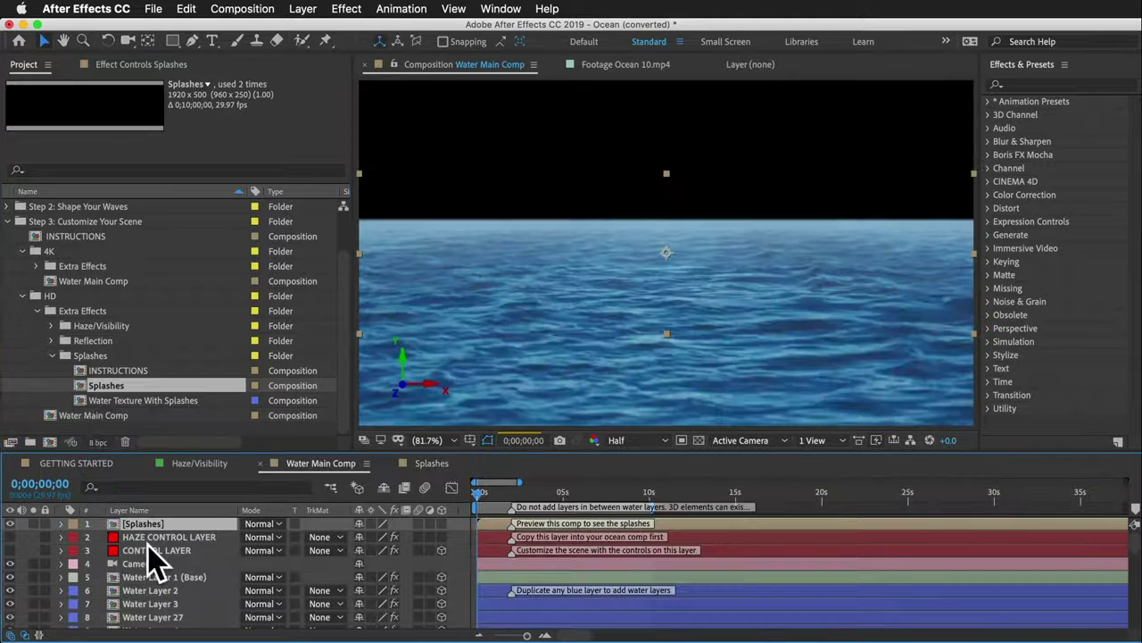
click(441, 523)
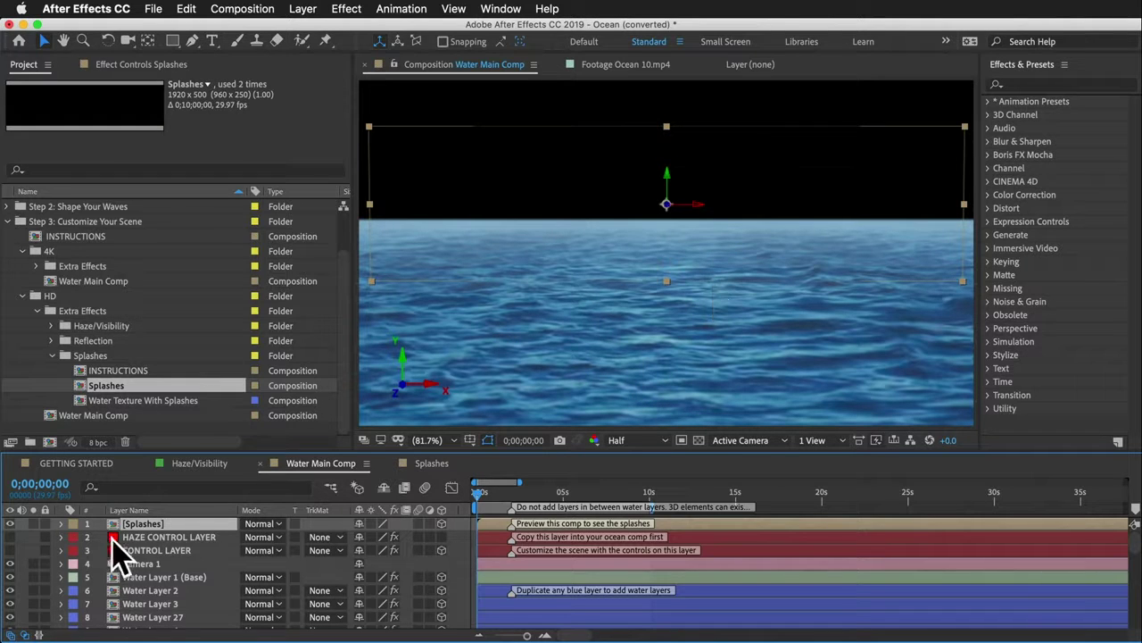
Step: Try placing the Splashes layer between Water Layer 3 and Water Layer 27, and check the neighbouring water layers
drag(129, 527, 152, 607)
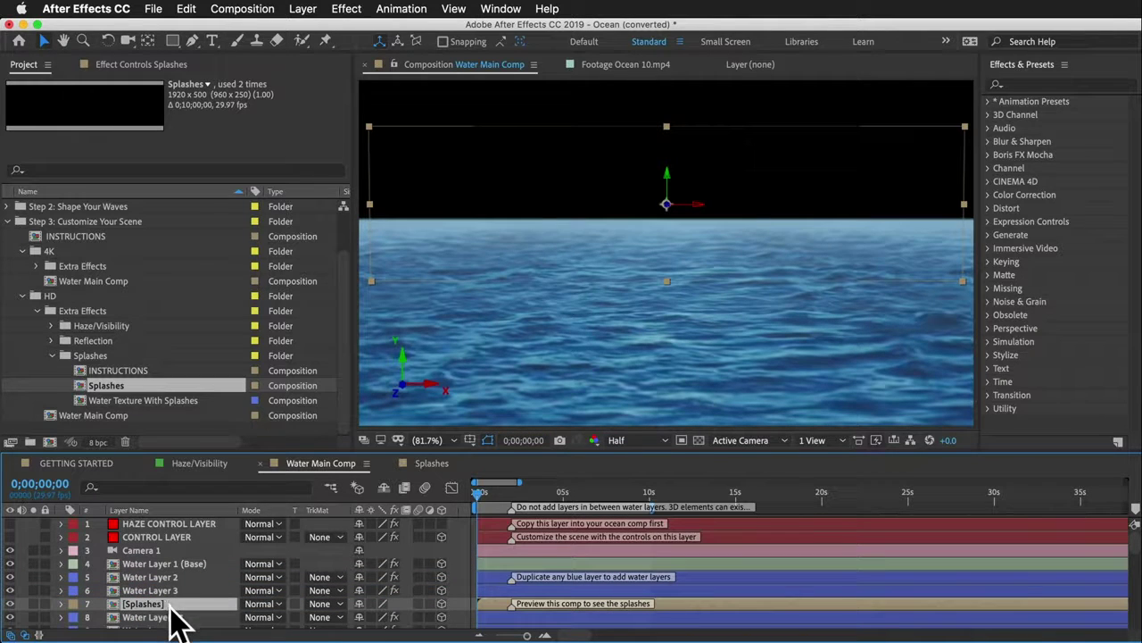
scroll(178, 622, down, 3)
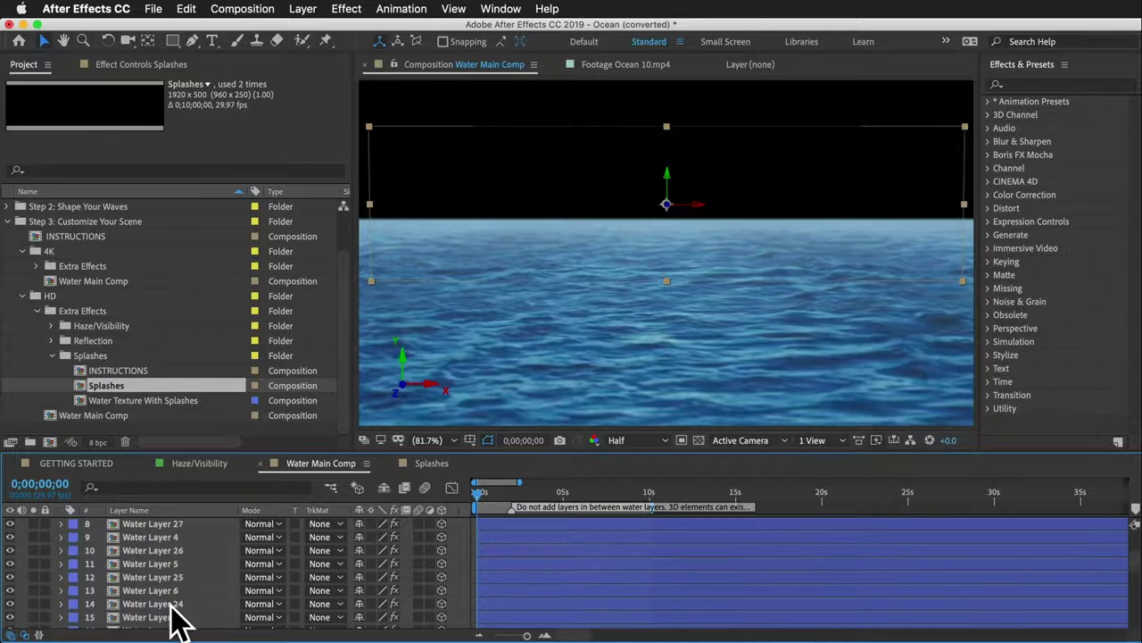
scroll(173, 607, up, 2)
click(165, 563)
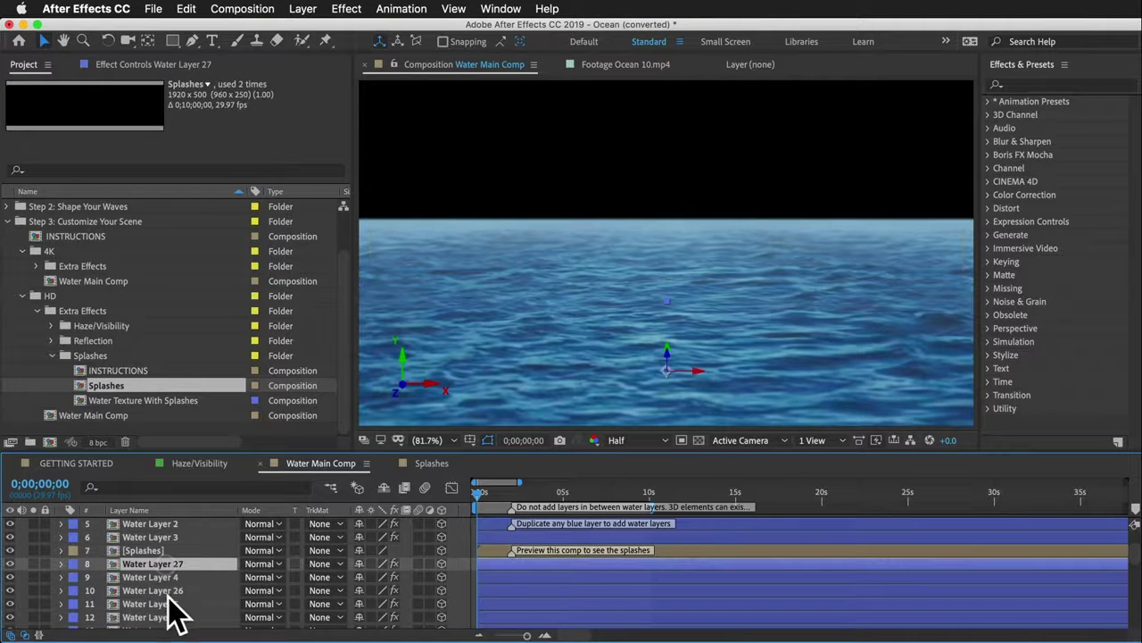
click(169, 604)
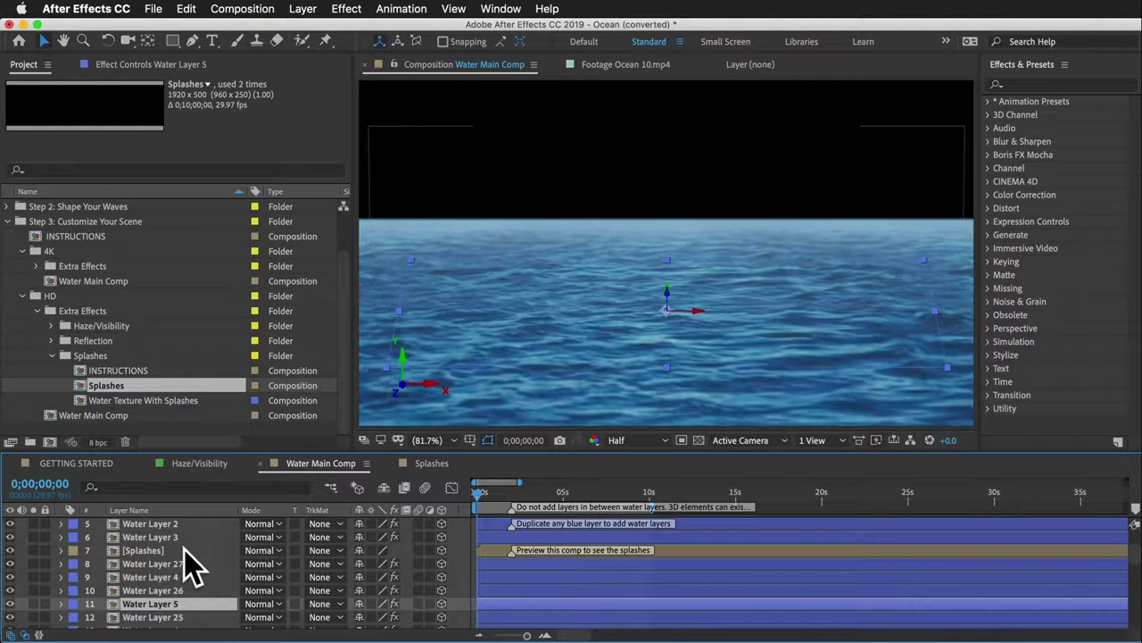
click(181, 577)
scroll(178, 580, up, 2)
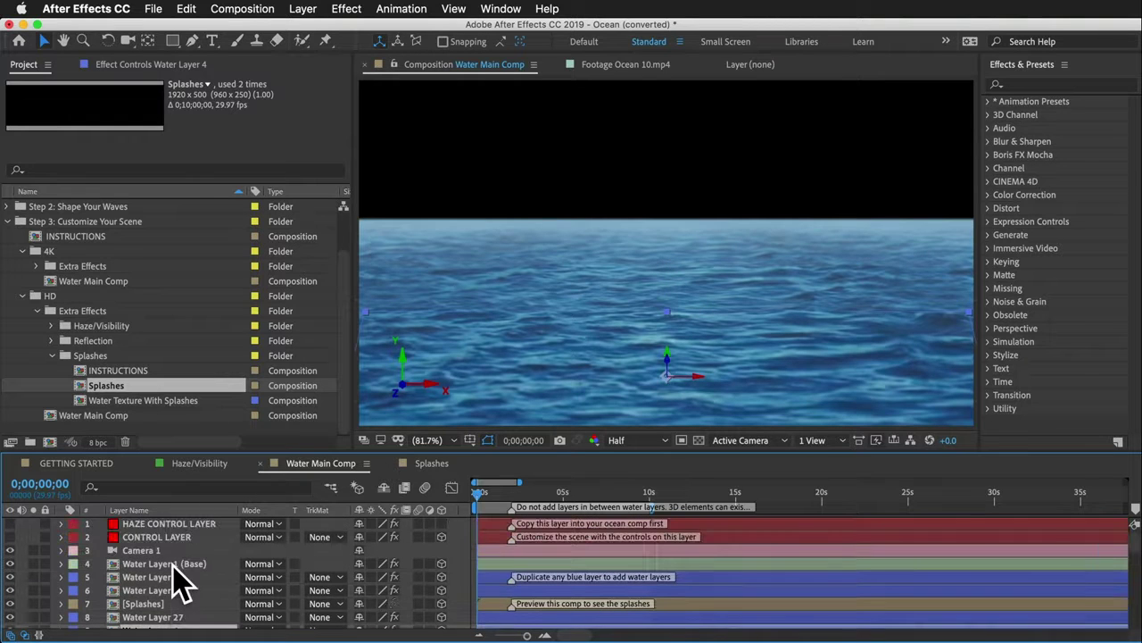
Step: Move the Splashes layer out of the water layers, directly above Camera 1
drag(157, 605, 189, 552)
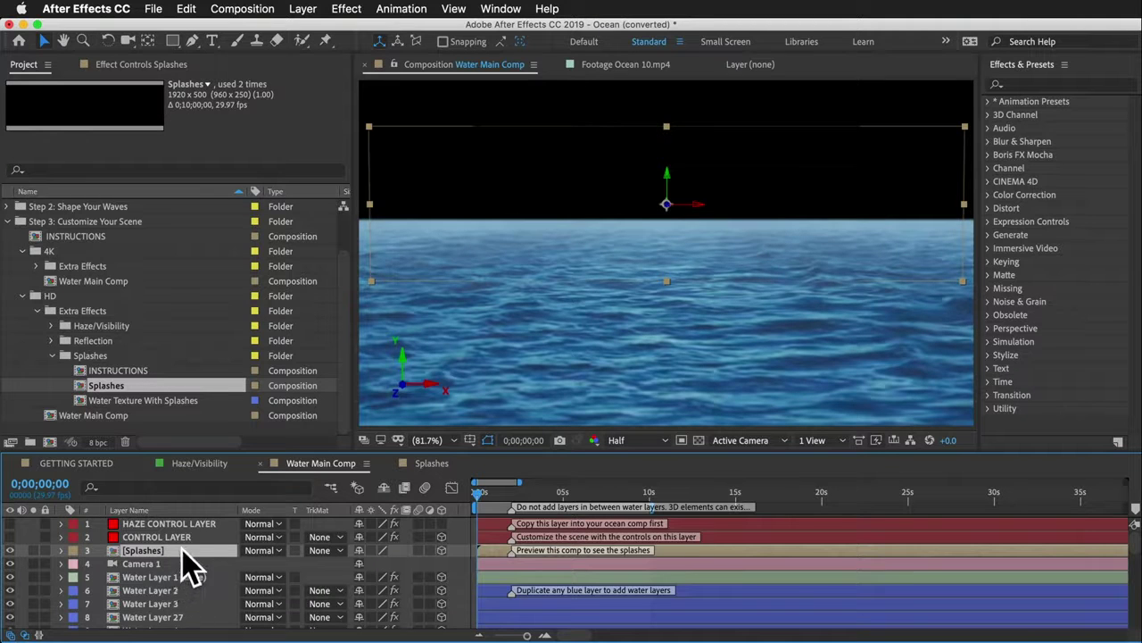
Step: Try moving the Splashes layer back to a Z position of 232 and delete the layer from Water Main Comp
key(p)
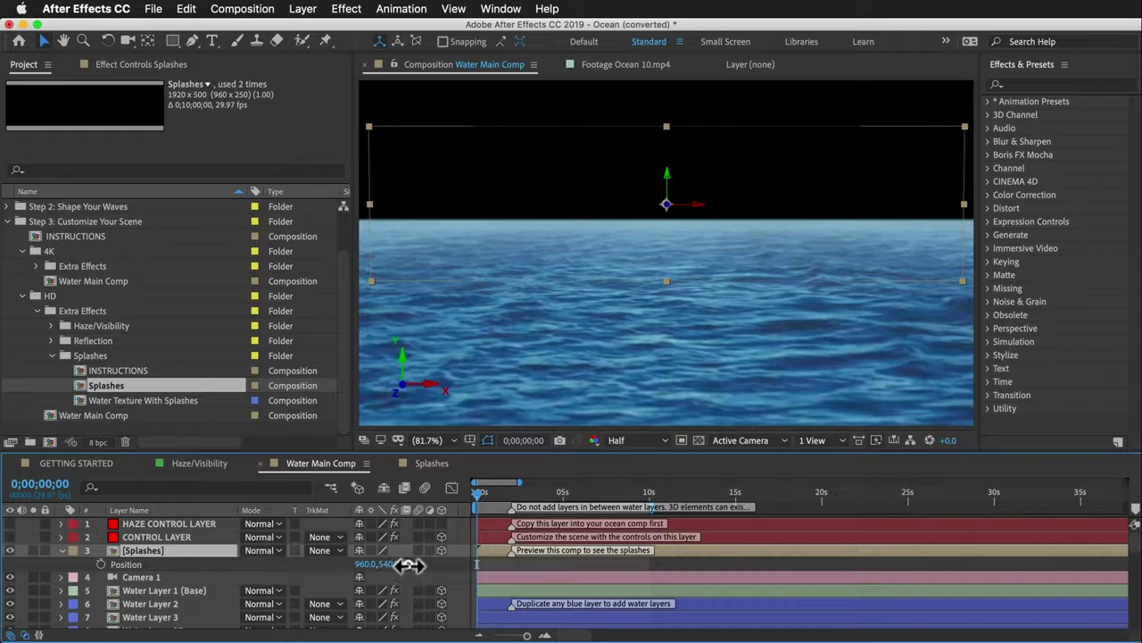
drag(409, 564, 526, 550)
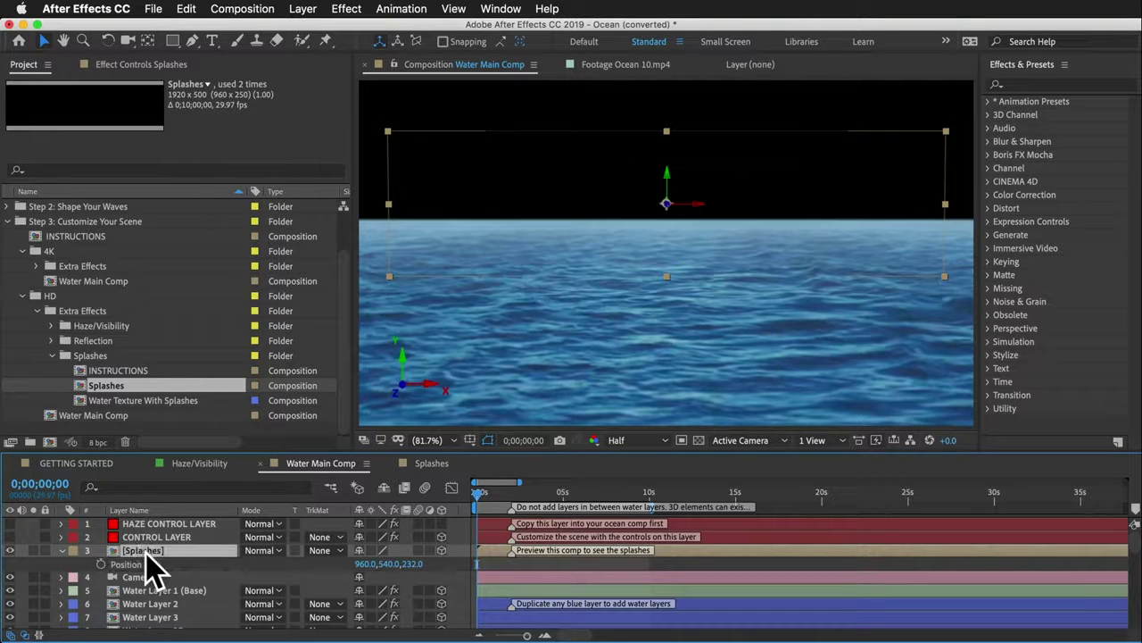
key(BackSpace)
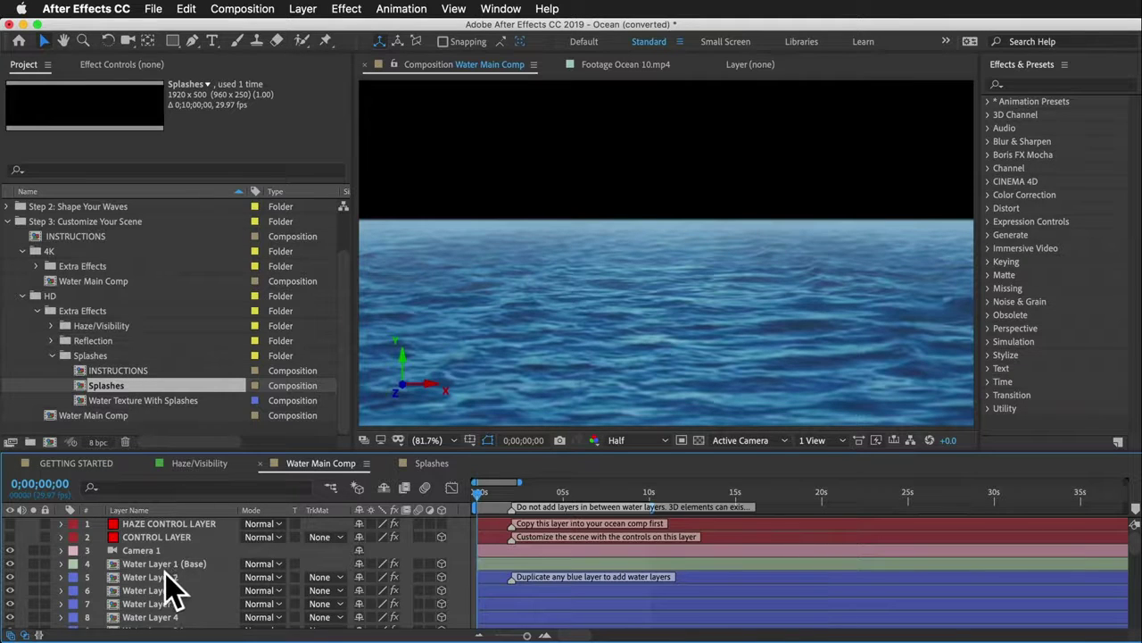
Step: Open the HD Water Texture With Splashes composition, preview it and inspect its Water Texture and Splashes layers
double_click(103, 402)
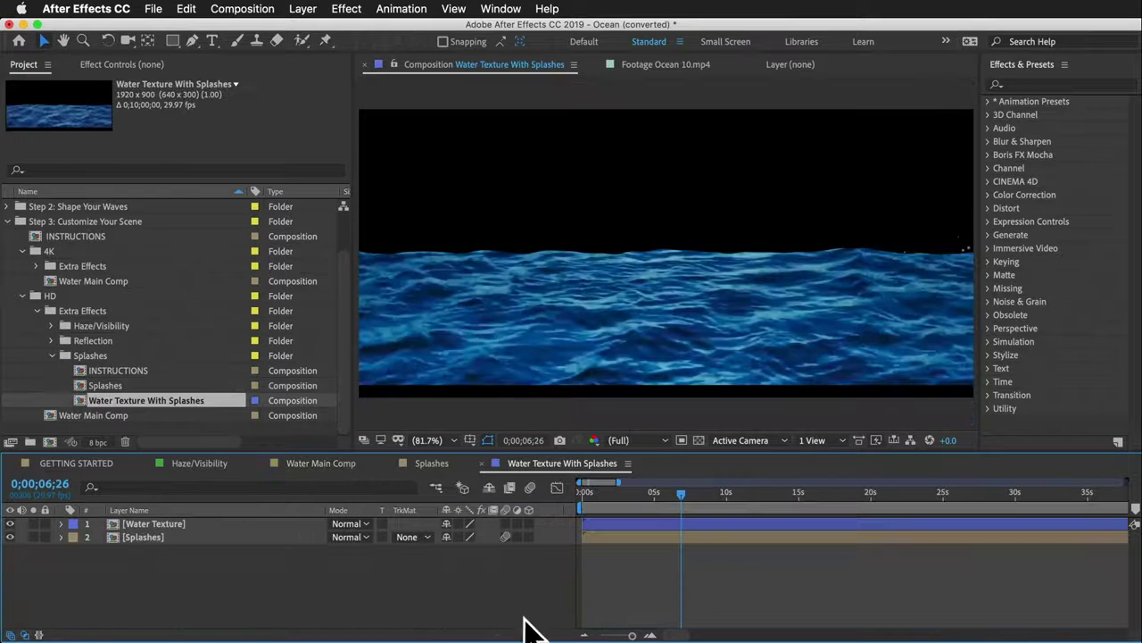
key(space)
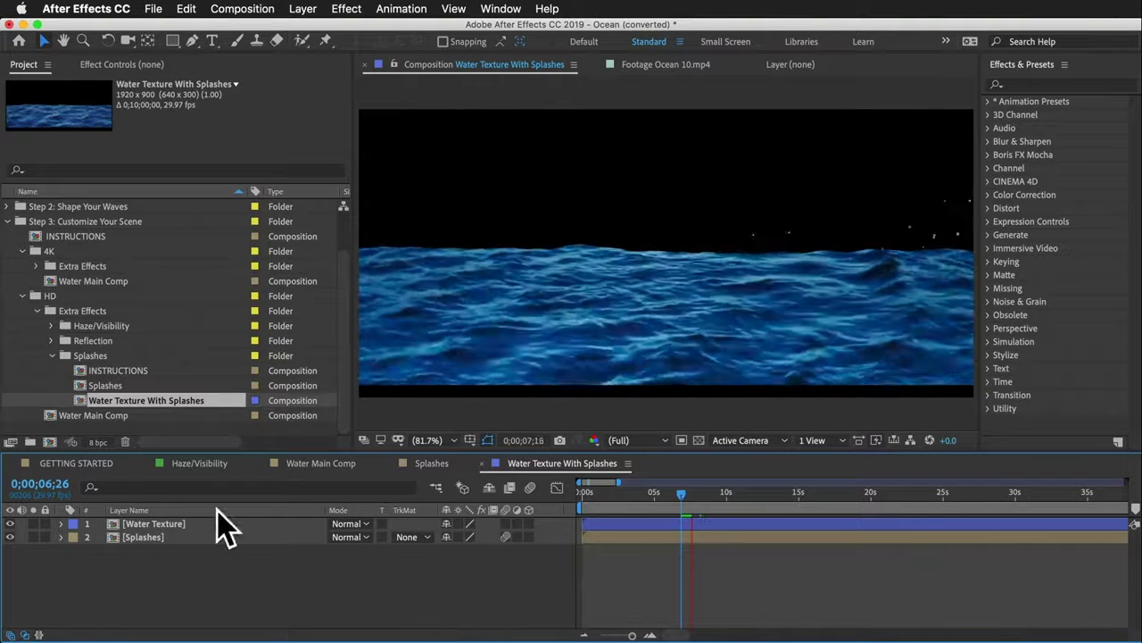
click(158, 525)
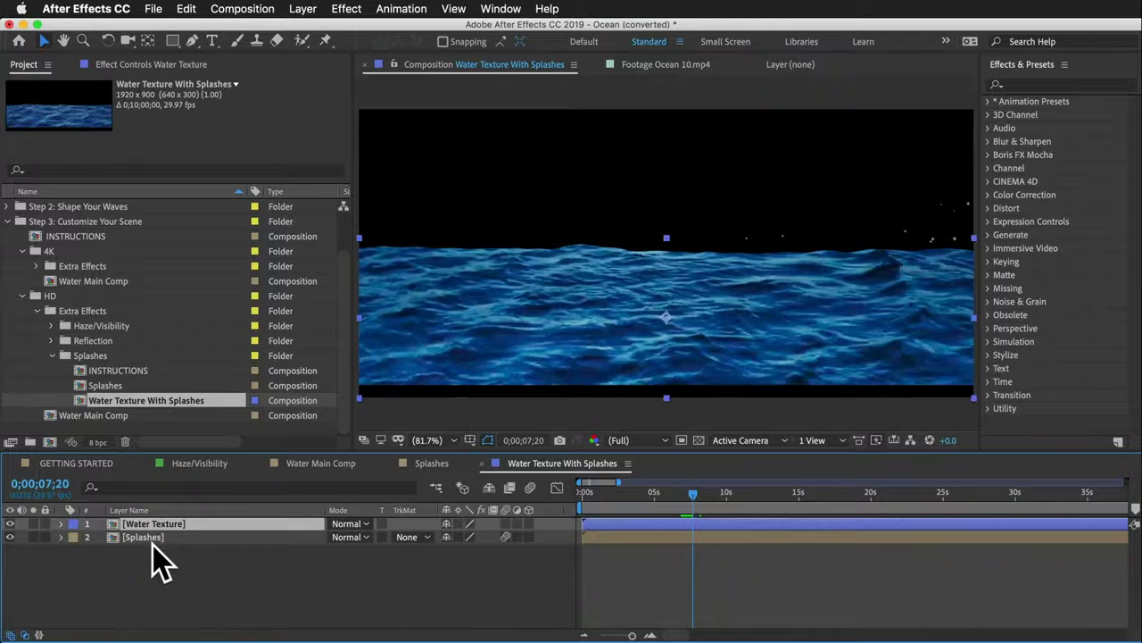
click(153, 537)
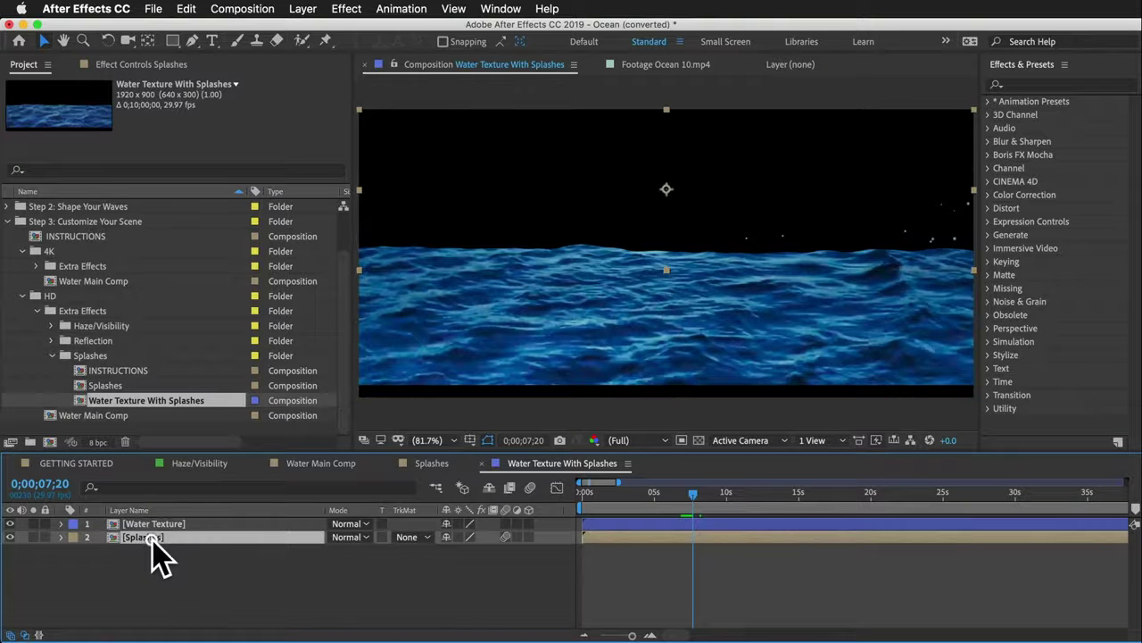
click(206, 564)
Step: Reopen the HD Water Main Comp and examine its stack of water layers, focusing on Water Layer 1 (Base) through Water Layer 27
double_click(73, 416)
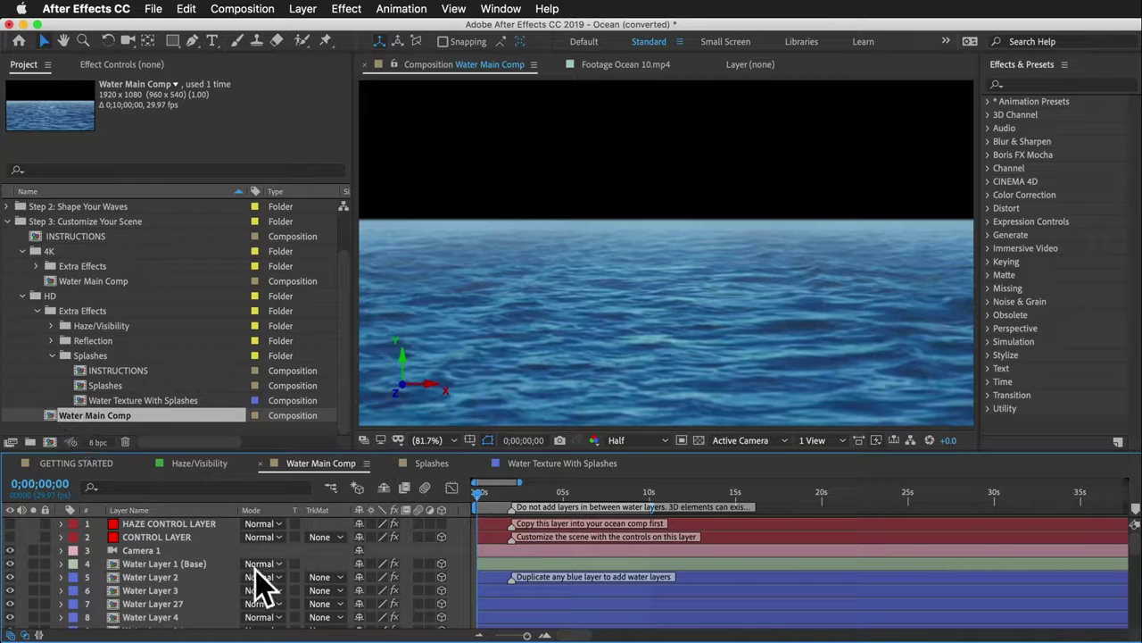
click(170, 563)
scroll(174, 624, down, 6)
scroll(174, 629, right, 2)
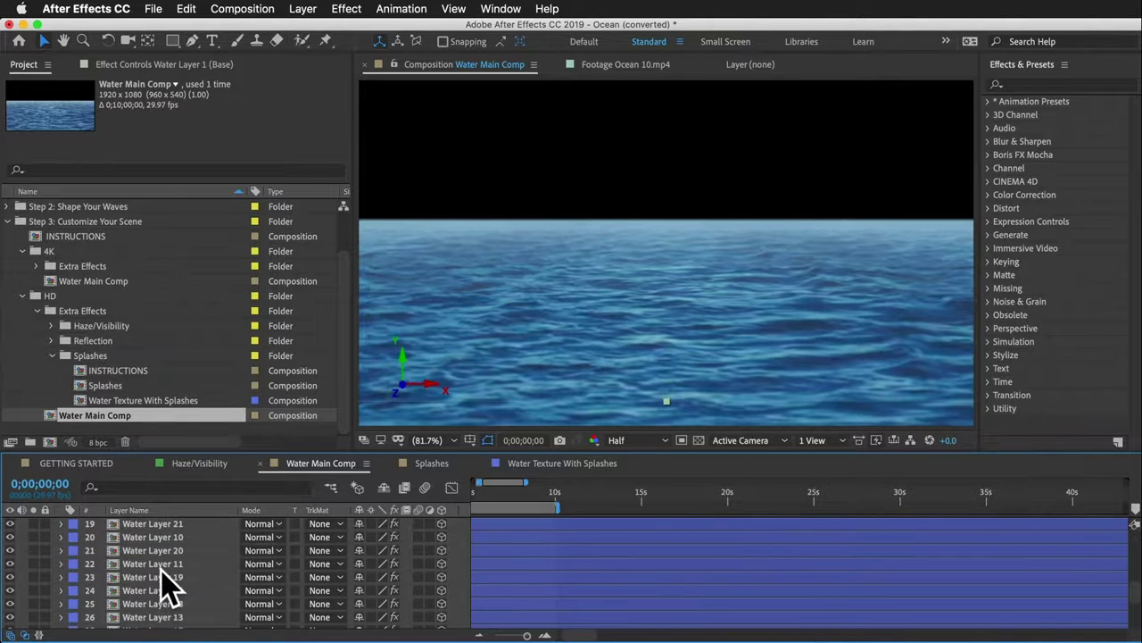
scroll(170, 562, up, 6)
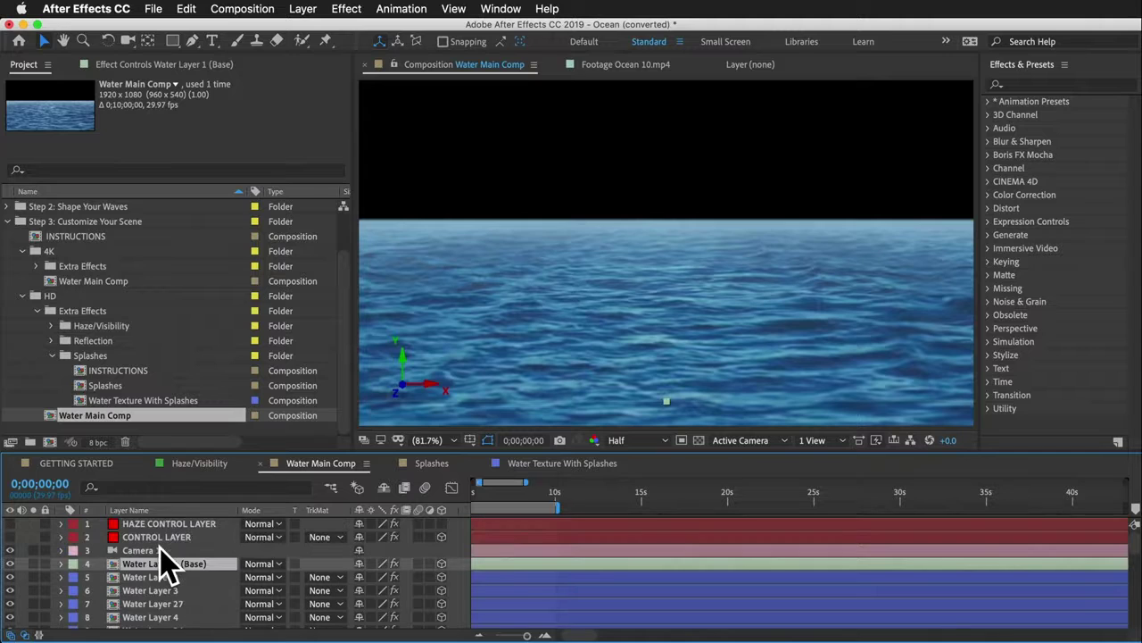
shift+click(186, 603)
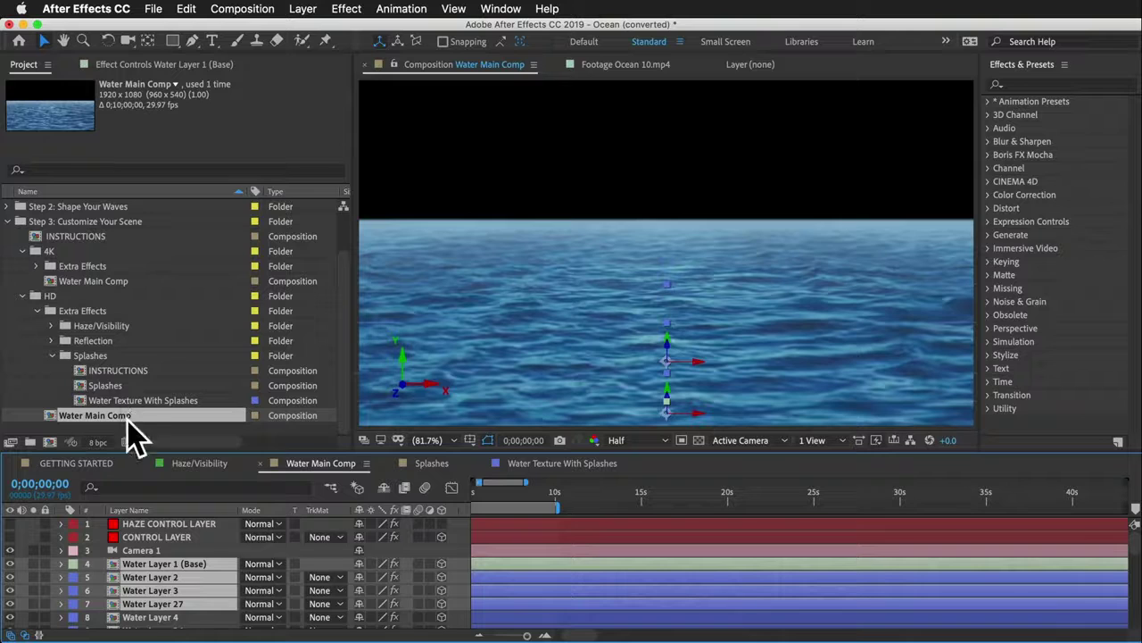
click(153, 402)
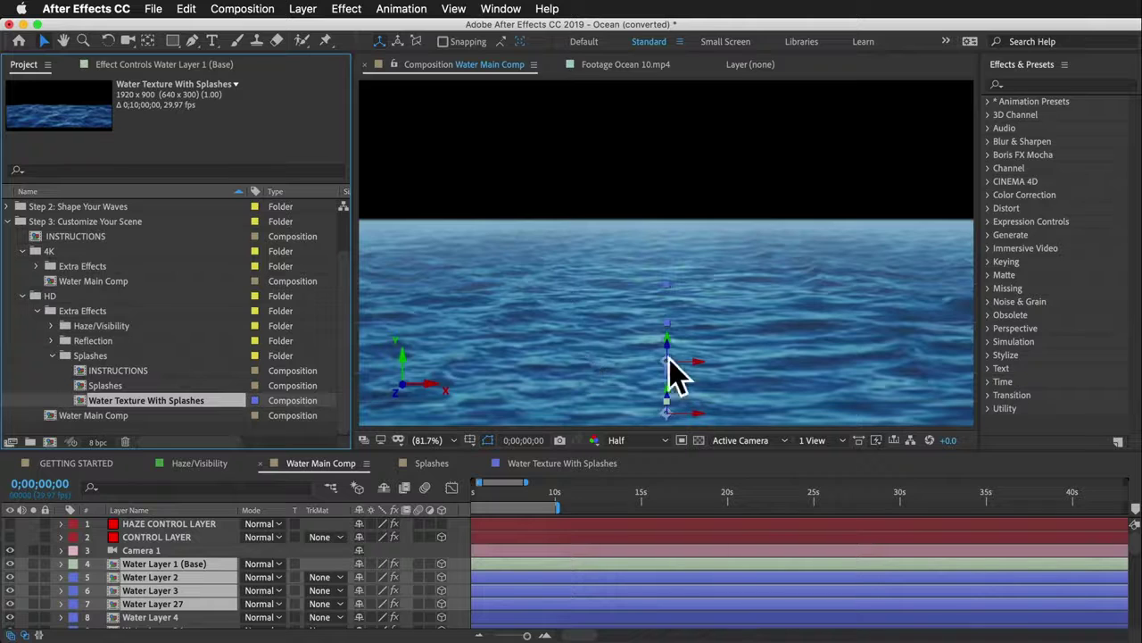
click(141, 551)
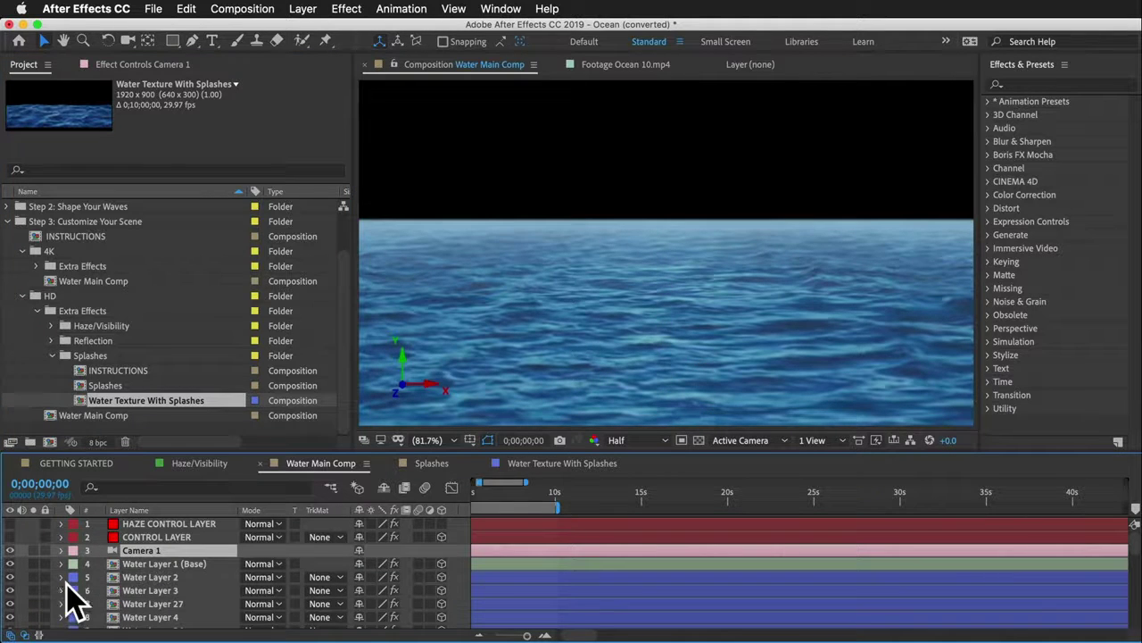
Step: Solo Water Layer 2 and place a horizontal ruler guide along the tops of its waves
click(33, 577)
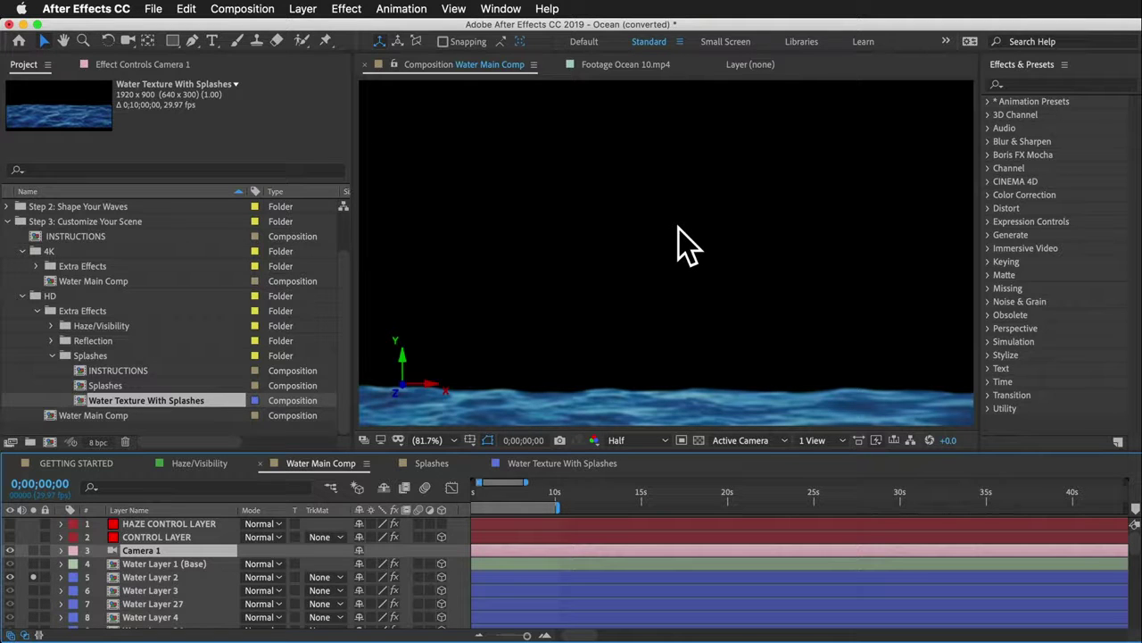
key(super+r)
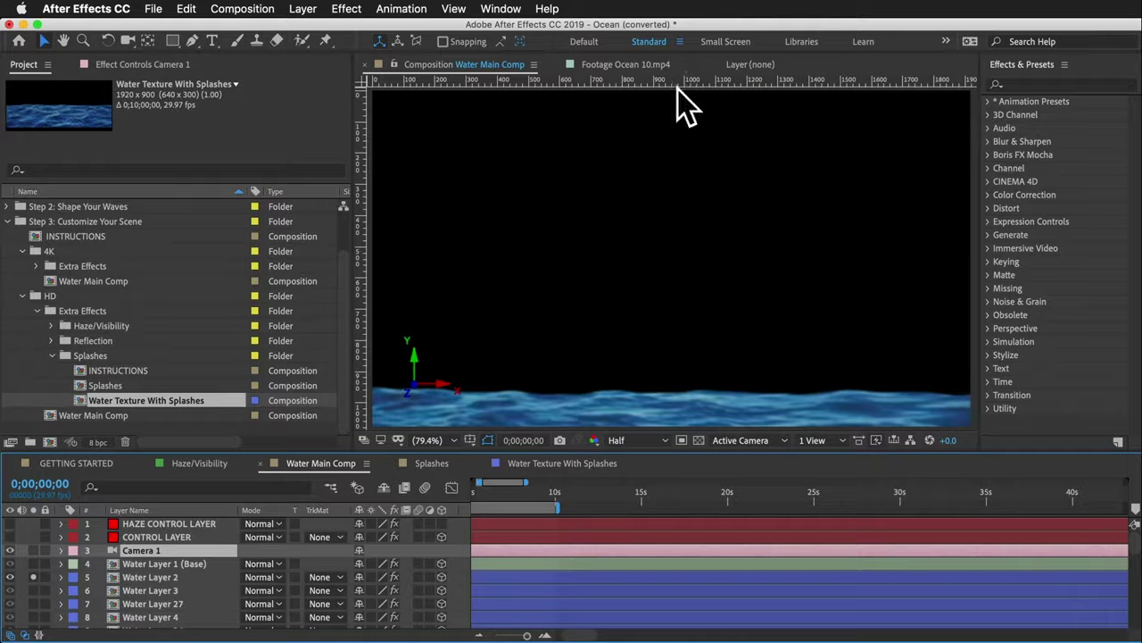
drag(676, 87, 716, 390)
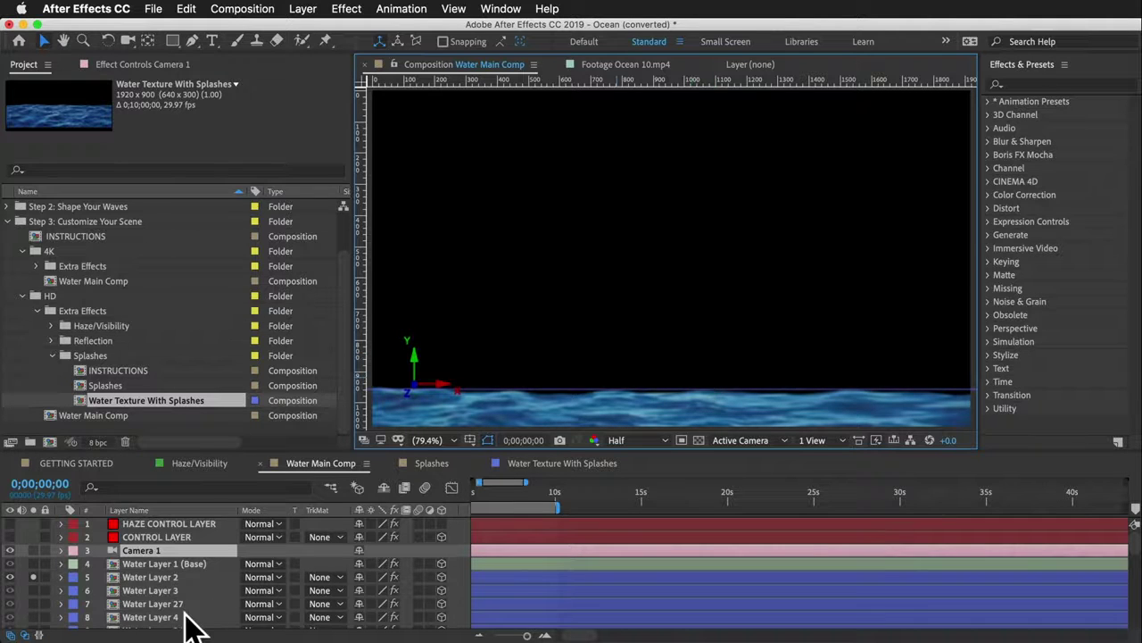
Step: Replace the sources of Water Layer 1 (Base) through Water Layer 4 with Water Texture With Splashes and raise their Y position toward the guide
click(146, 564)
scroll(160, 599, down, 3)
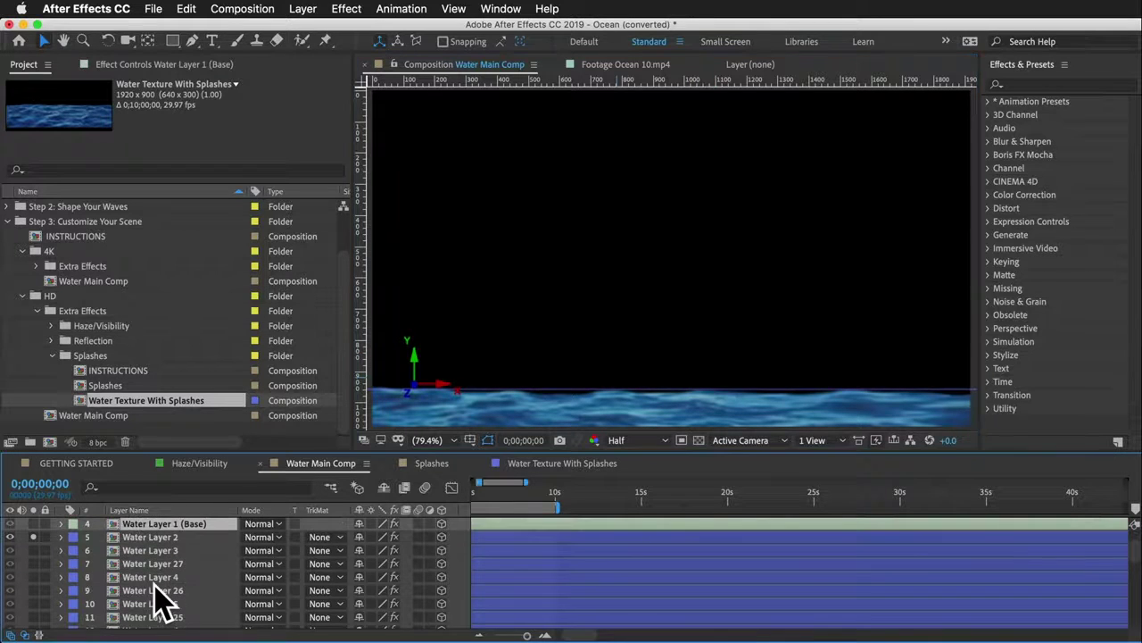
shift+click(179, 577)
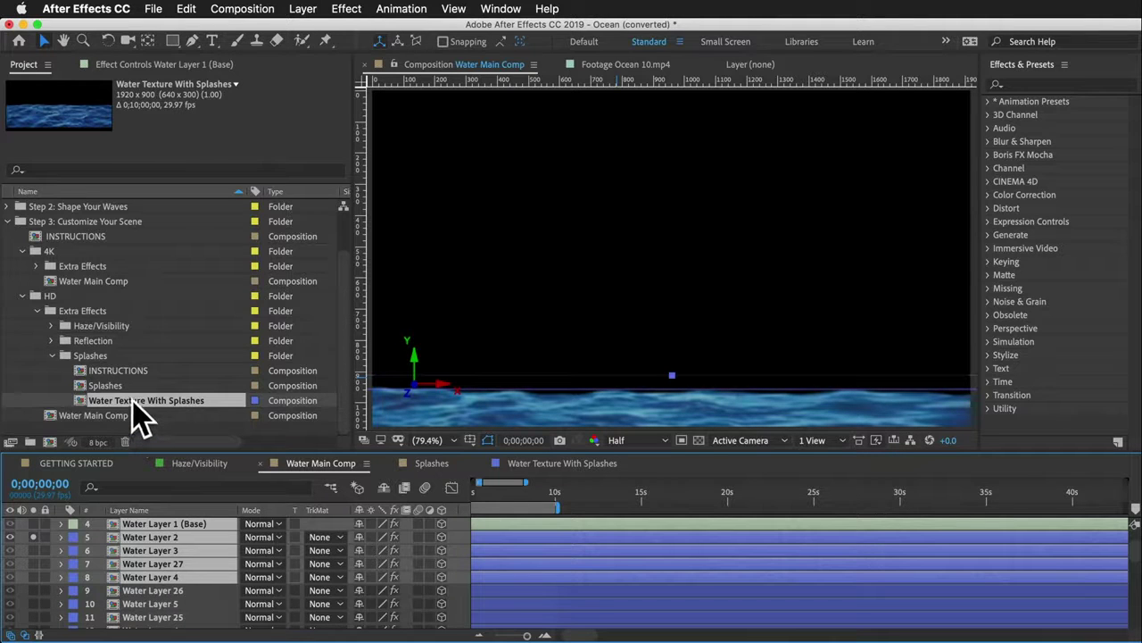
drag(132, 399, 168, 518)
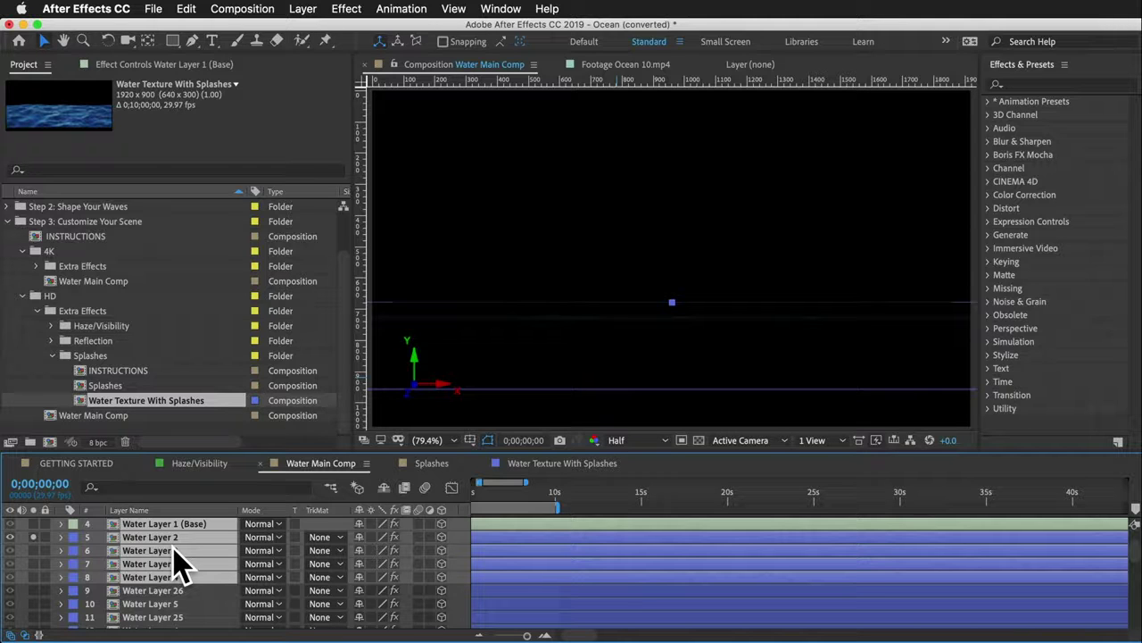
key(p)
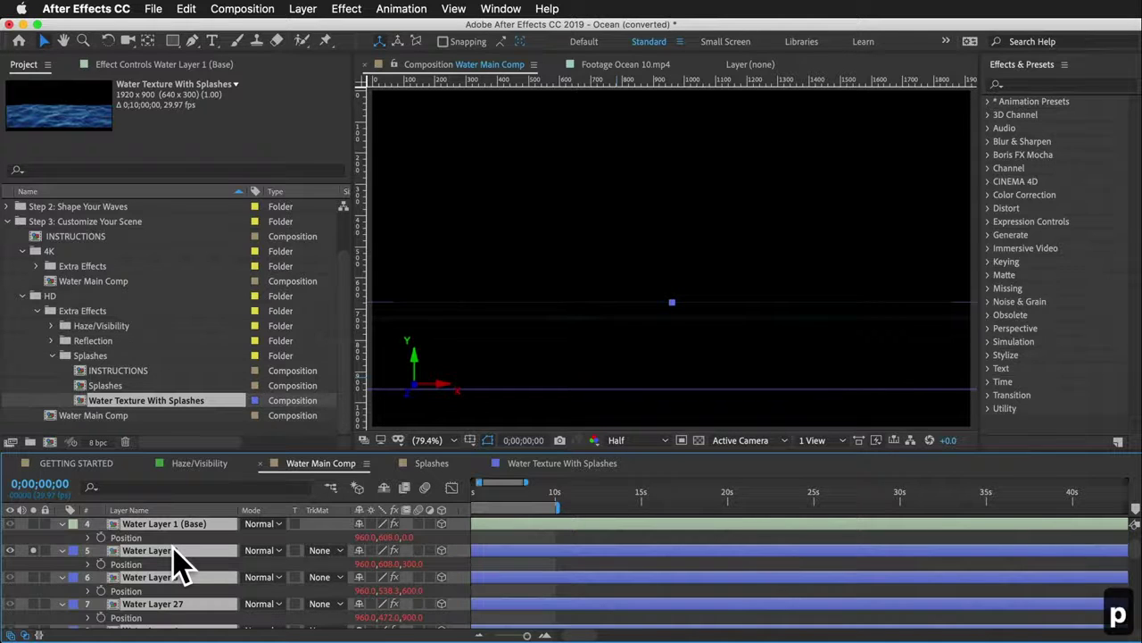
drag(395, 561, 257, 593)
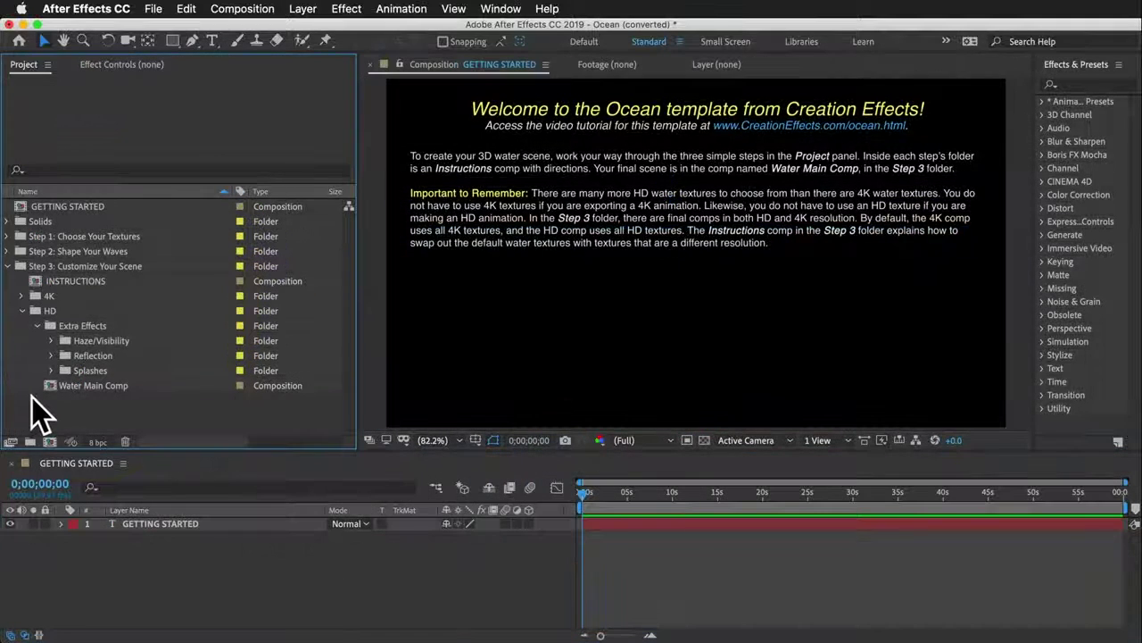
Step: Select the Reflection folder in the HD Extra Effects folder
click(94, 356)
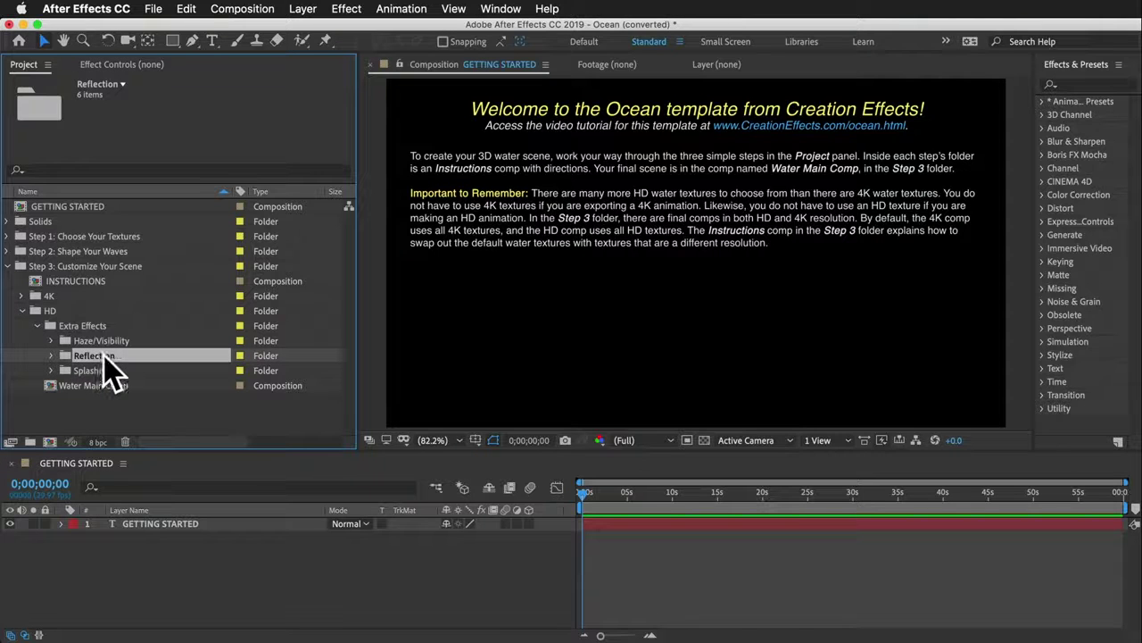